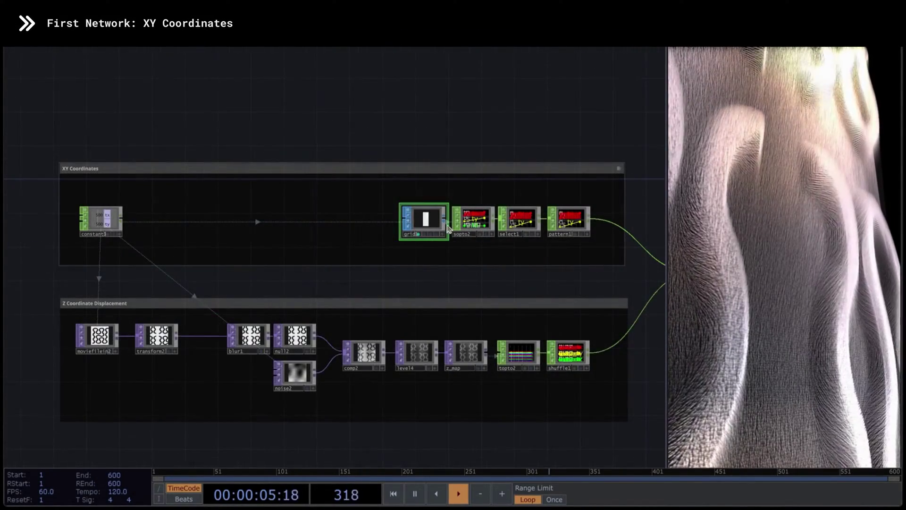
- Examine the operator chain in the XY Coordinates network, from the Grid through the SOP to, Select and Pattern operators
{"action": "scroll", "coordinate": [435, 210], "scroll_direction": "up", "scroll_amount": 5}
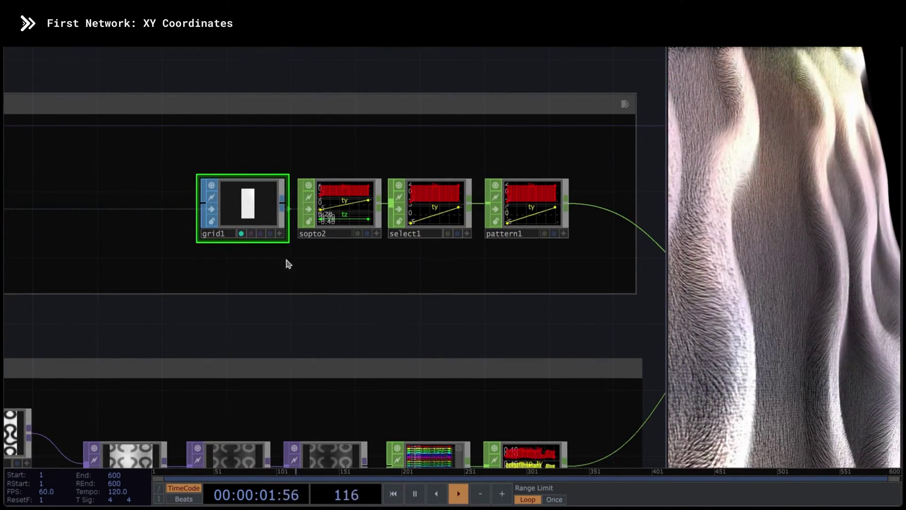
{"action": "left_click", "coordinate": [366, 203]}
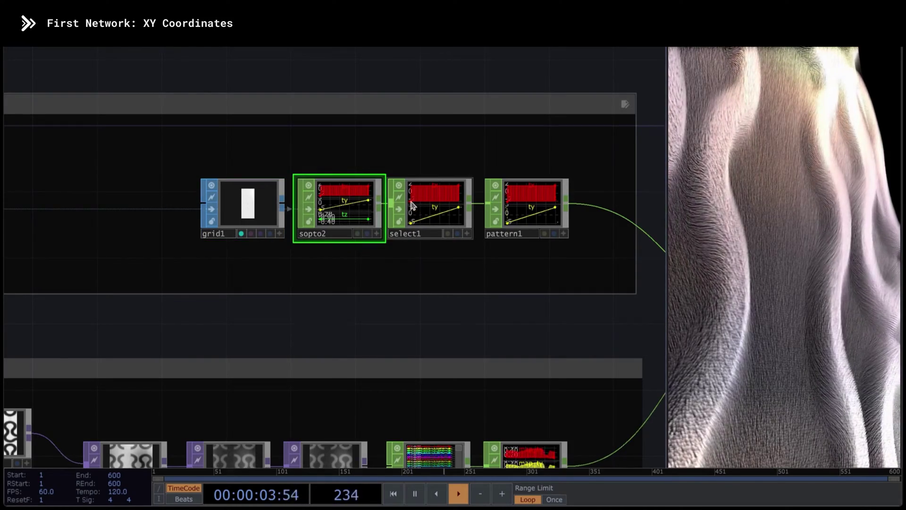
{"action": "left_click_drag", "start_coordinate": [506, 241], "coordinate": [435, 225]}
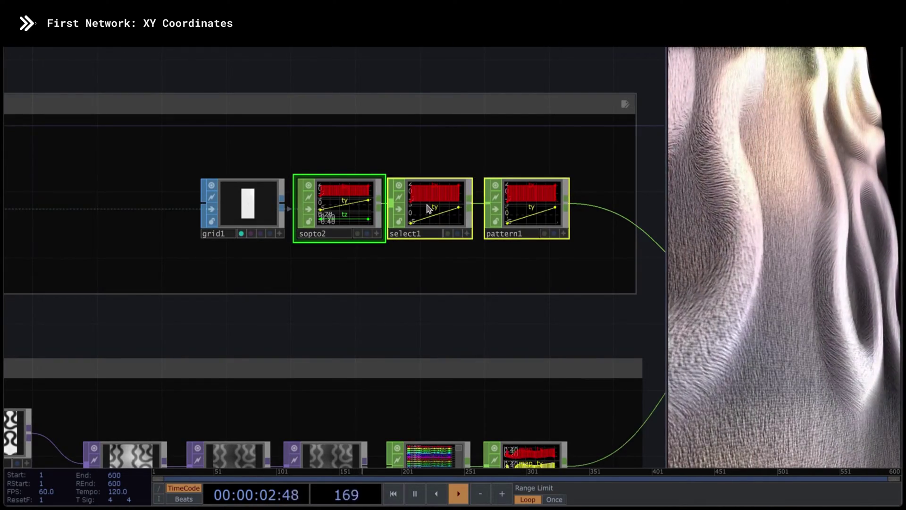
{"action": "scroll", "coordinate": [428, 209], "scroll_direction": "down", "scroll_amount": 4}
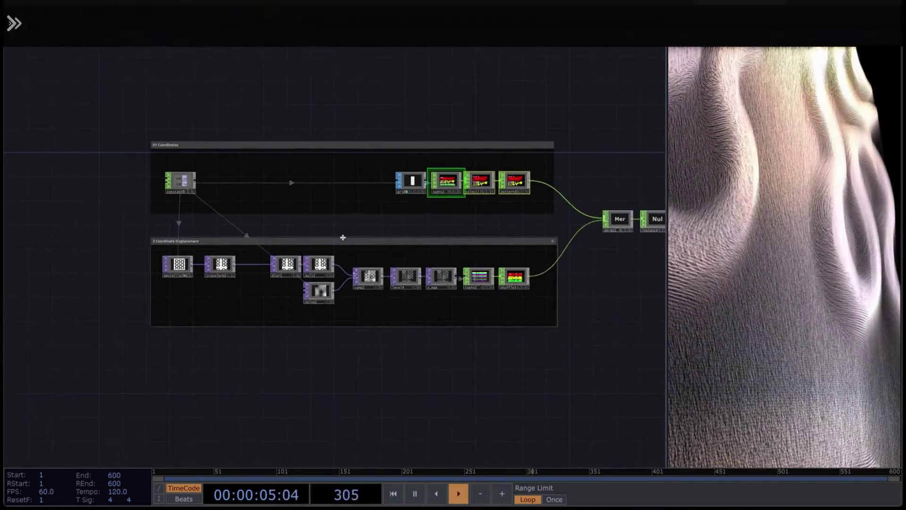
{"action": "scroll", "coordinate": [344, 241], "scroll_direction": "up", "scroll_amount": 2}
{"action": "left_click_drag", "start_coordinate": [341, 216], "coordinate": [344, 206]}
- Examine the Z Coordinate Displacement network, from the Movie File In and Transform operators through the rest of the chain
{"action": "left_click", "coordinate": [109, 270]}
{"action": "scroll", "coordinate": [95, 273], "scroll_direction": "up", "scroll_amount": 4}
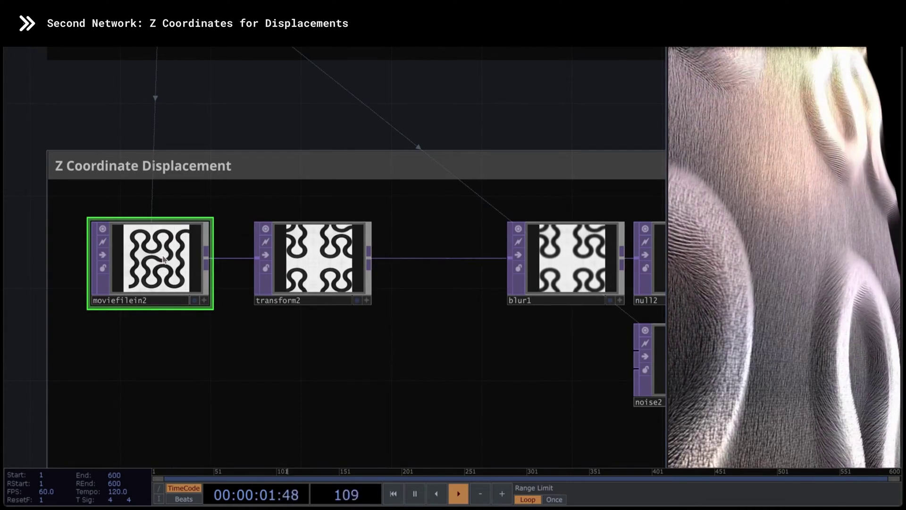
{"action": "scroll", "coordinate": [163, 258], "scroll_direction": "down", "scroll_amount": 2}
{"action": "left_click", "coordinate": [273, 258]}
{"action": "scroll", "coordinate": [227, 258], "scroll_direction": "down", "scroll_amount": 3}
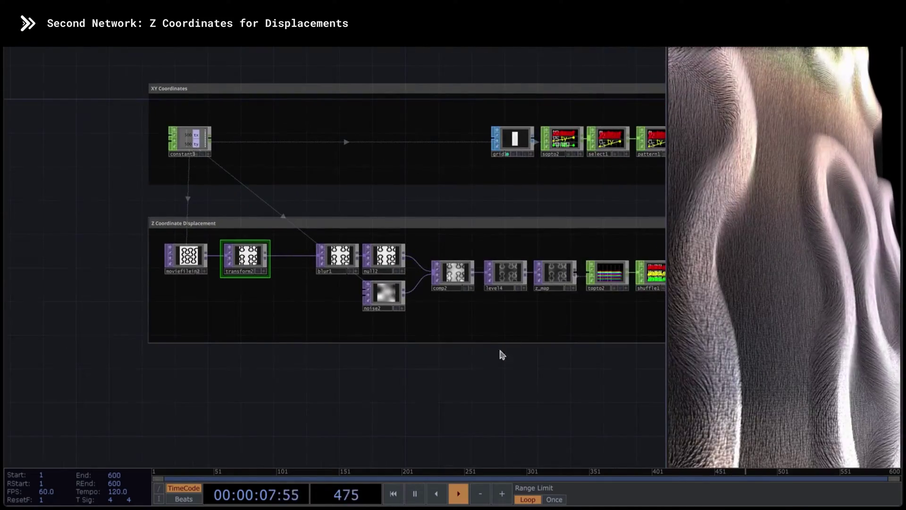
{"action": "scroll", "coordinate": [537, 288], "scroll_direction": "up", "scroll_amount": 5}
{"action": "scroll", "coordinate": [540, 283], "scroll_direction": "down", "scroll_amount": 5}
{"action": "left_click_drag", "start_coordinate": [232, 405], "coordinate": [376, 404]}
{"action": "scroll", "coordinate": [376, 405], "scroll_direction": "down", "scroll_amount": 2}
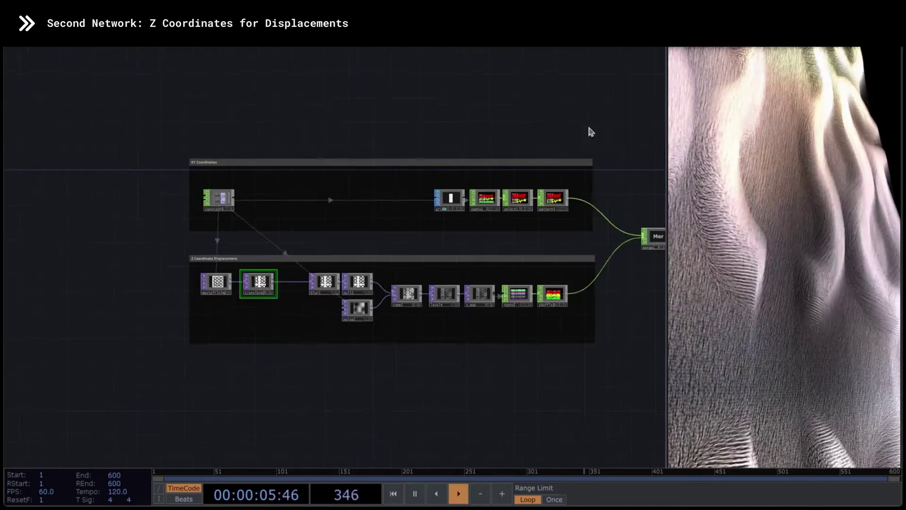
- Examine the SOP Instances network and the feedback chain in the Post Process network
{"action": "left_click_drag", "start_coordinate": [589, 131], "coordinate": [190, 118]}
{"action": "left_click_drag", "start_coordinate": [362, 109], "coordinate": [191, 109]}
{"action": "scroll", "coordinate": [505, 222], "scroll_direction": "up", "scroll_amount": 5}
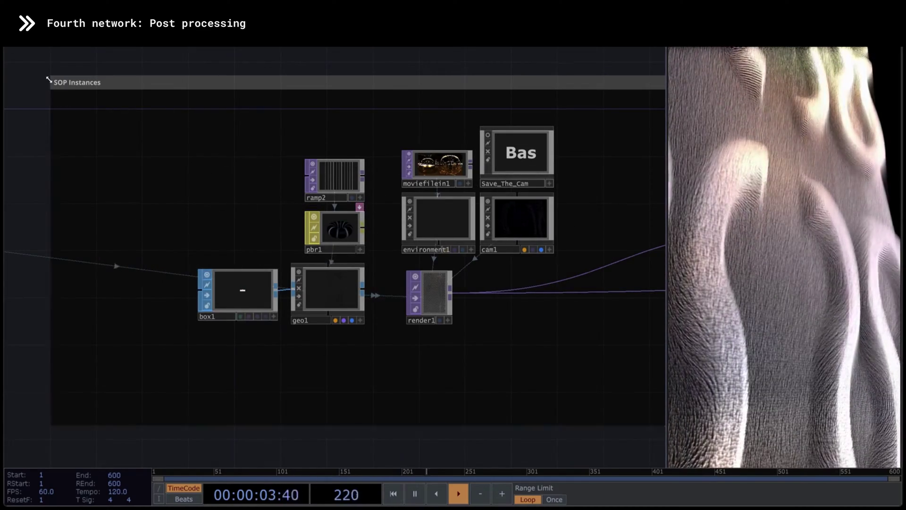
{"action": "left_click_drag", "start_coordinate": [516, 398], "coordinate": [283, 388]}
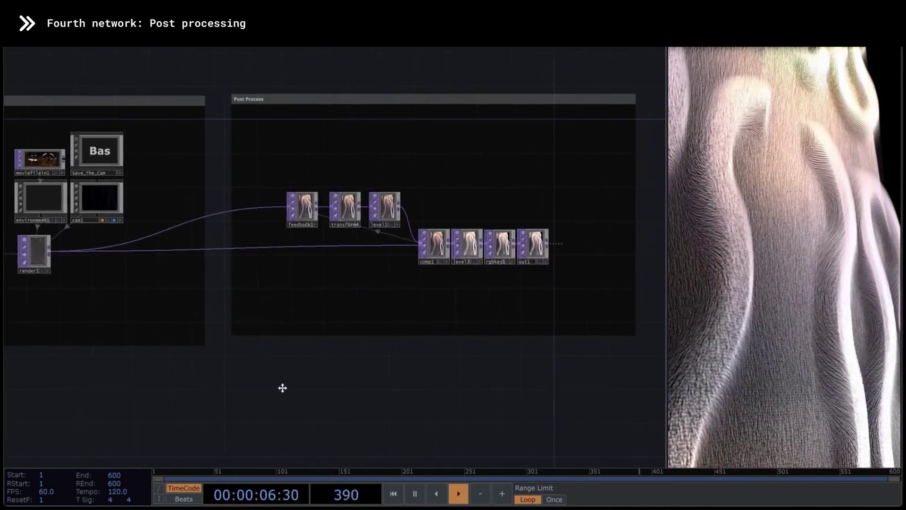
{"action": "scroll", "coordinate": [352, 210], "scroll_direction": "up", "scroll_amount": 3}
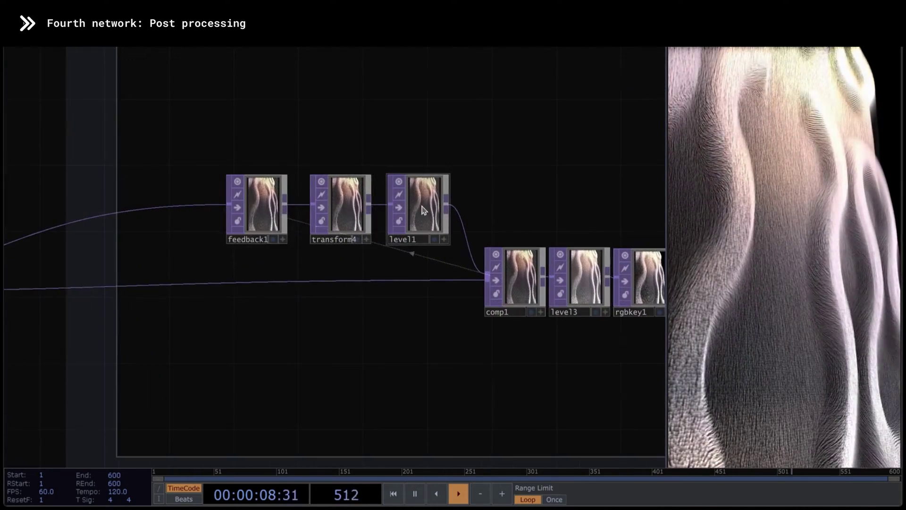
{"action": "scroll", "coordinate": [275, 297], "scroll_direction": "down", "scroll_amount": 2}
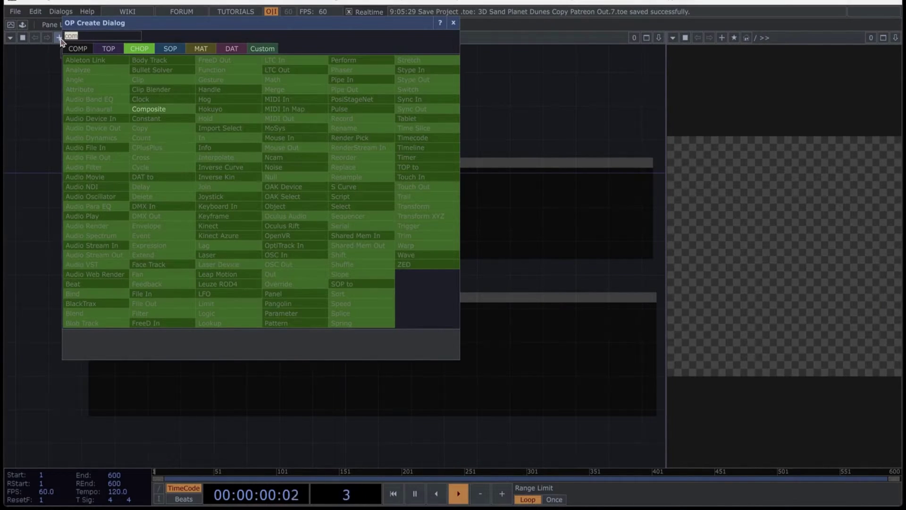
- Add a Constant CHOP at the start of the XY Coordinates area
{"action": "type", "text": "cons"}
{"action": "left_click", "coordinate": [171, 120]}
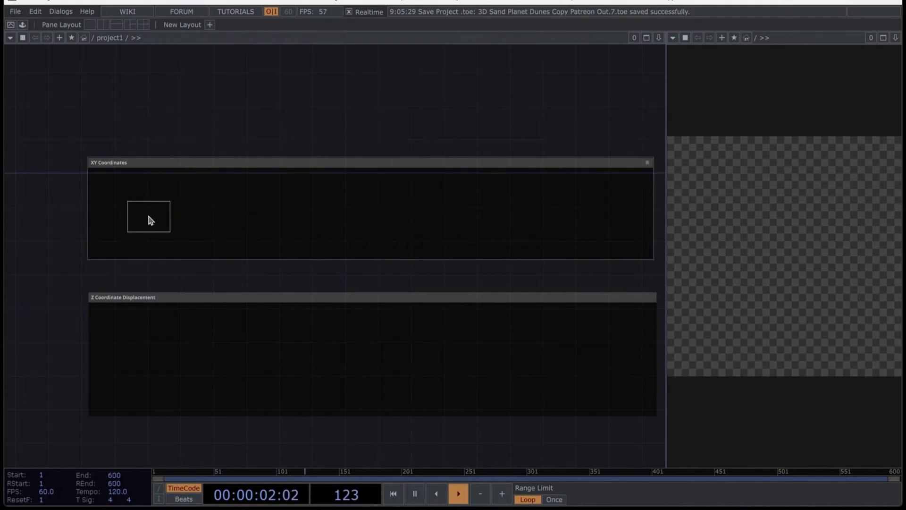
{"action": "left_click", "coordinate": [139, 206]}
- Add a Grid SOP in the XY Coordinates area, well past the Constant CHOP
{"action": "key", "text": "Tab"}
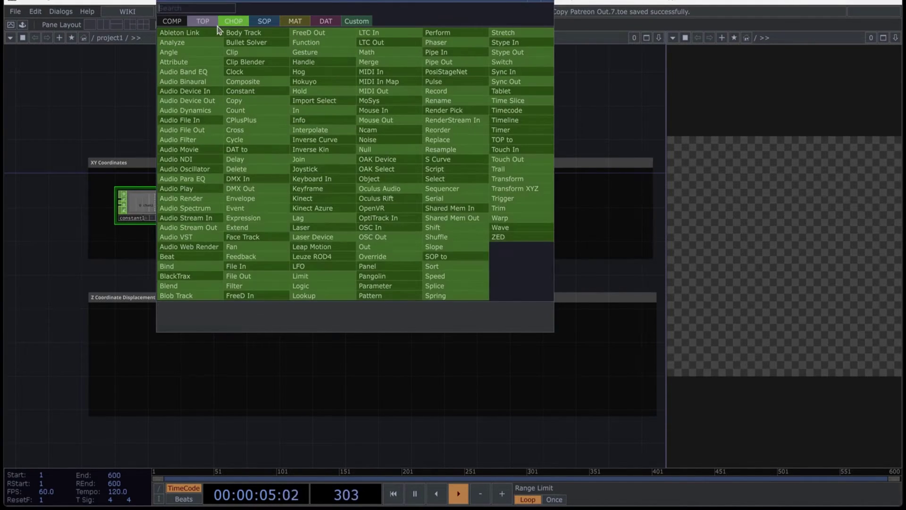
{"action": "left_click", "coordinate": [264, 21]}
{"action": "type", "text": "grid"}
{"action": "left_click", "coordinate": [254, 142]}
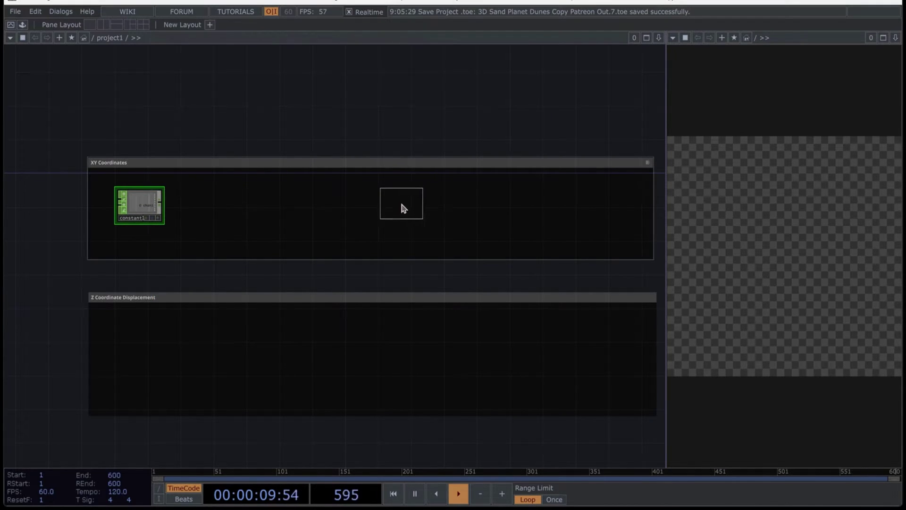
{"action": "left_click", "coordinate": [403, 207]}
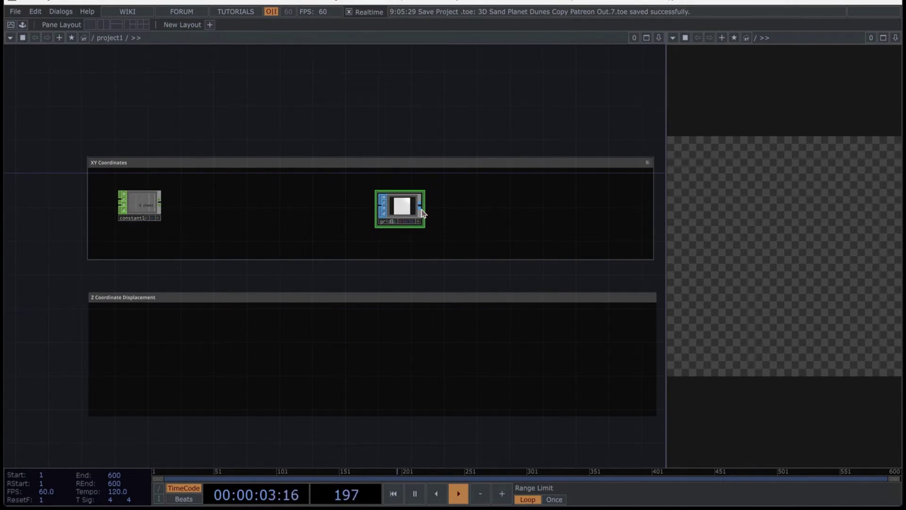
- Convert the Grid SOP's output to channels with a SOP to CHOP placed right after it
{"action": "left_click", "coordinate": [423, 214]}
{"action": "left_click", "coordinate": [303, 68]}
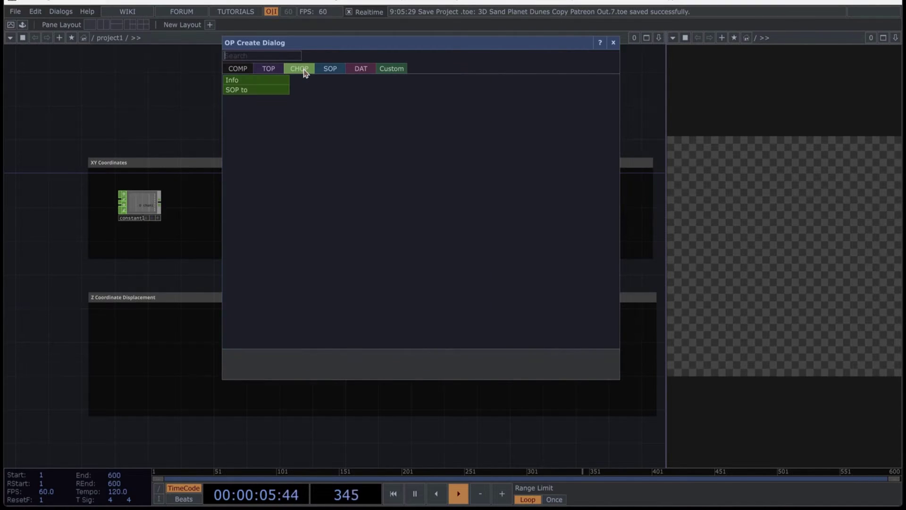
{"action": "left_click", "coordinate": [259, 89]}
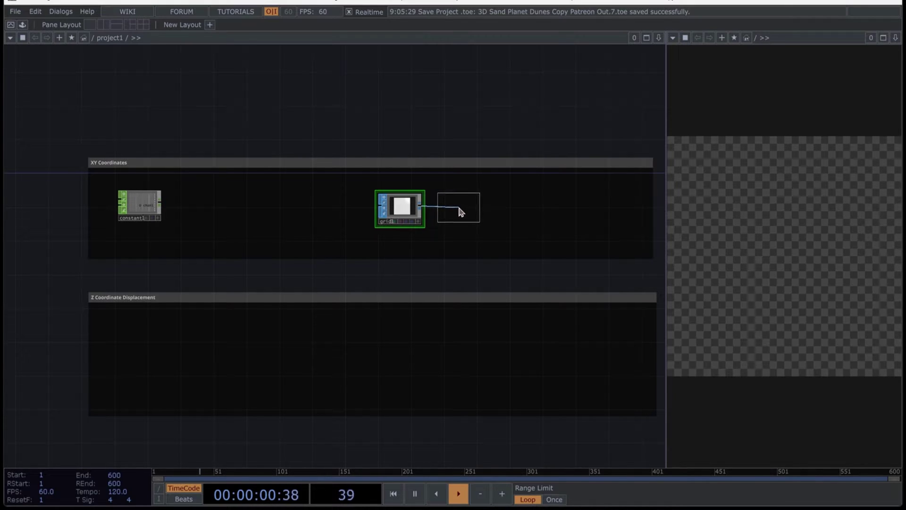
{"action": "left_click", "coordinate": [458, 208]}
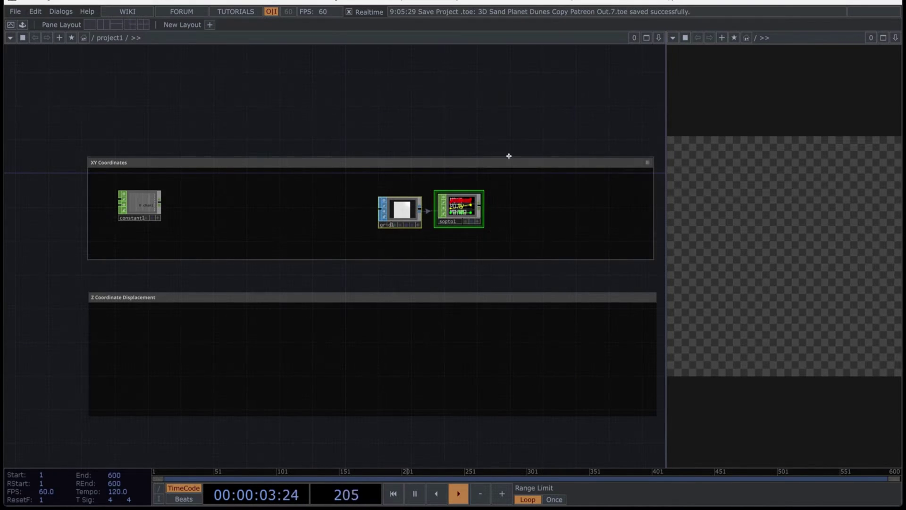
- Append a Select CHOP and a Pattern CHOP in series after the SOP to CHOP
{"action": "right_click", "coordinate": [483, 209]}
{"action": "left_click", "coordinate": [449, 205]}
{"action": "left_click", "coordinate": [529, 208]}
{"action": "right_click", "coordinate": [549, 209]}
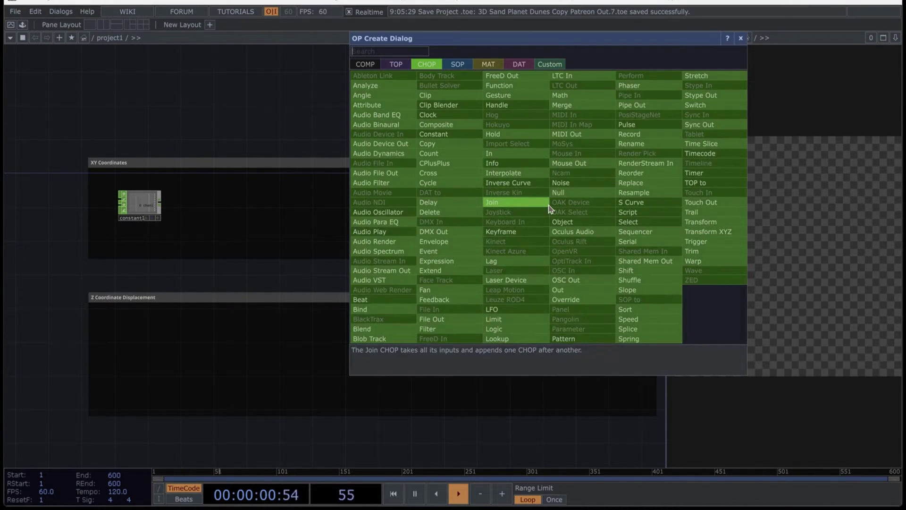
{"action": "left_click", "coordinate": [546, 204]}
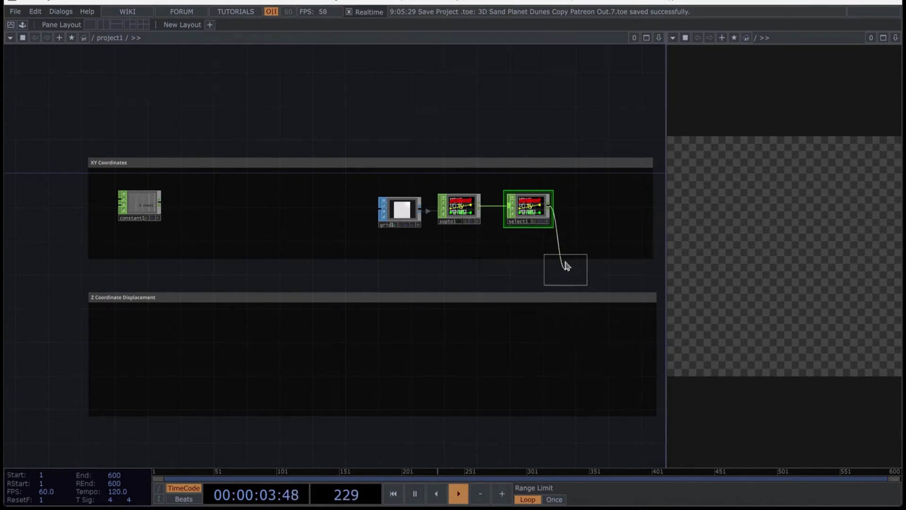
{"action": "left_click", "coordinate": [595, 213]}
- Add a Movie File In TOP in the Z Coordinate Displacement area and connect a Transform TOP to its output
{"action": "scroll", "coordinate": [503, 100], "scroll_direction": "down", "scroll_amount": 3}
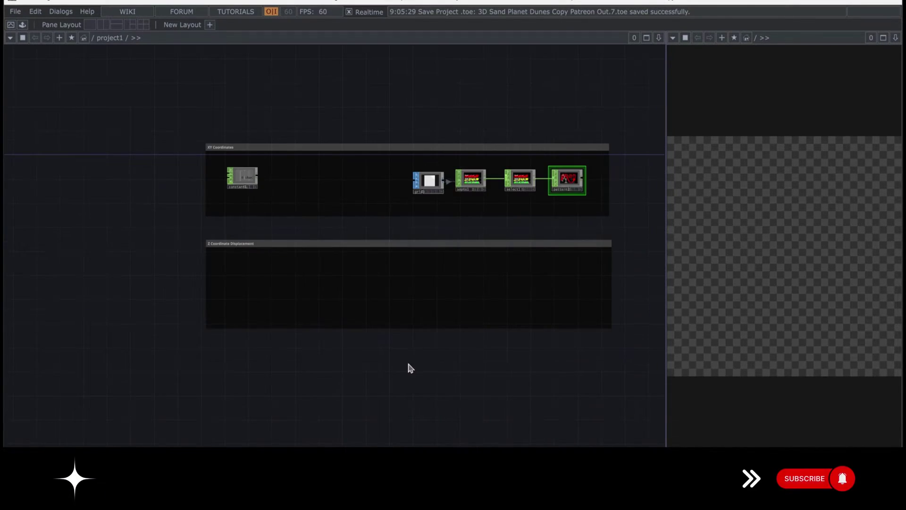
{"action": "scroll", "coordinate": [402, 359], "scroll_direction": "up", "scroll_amount": 4}
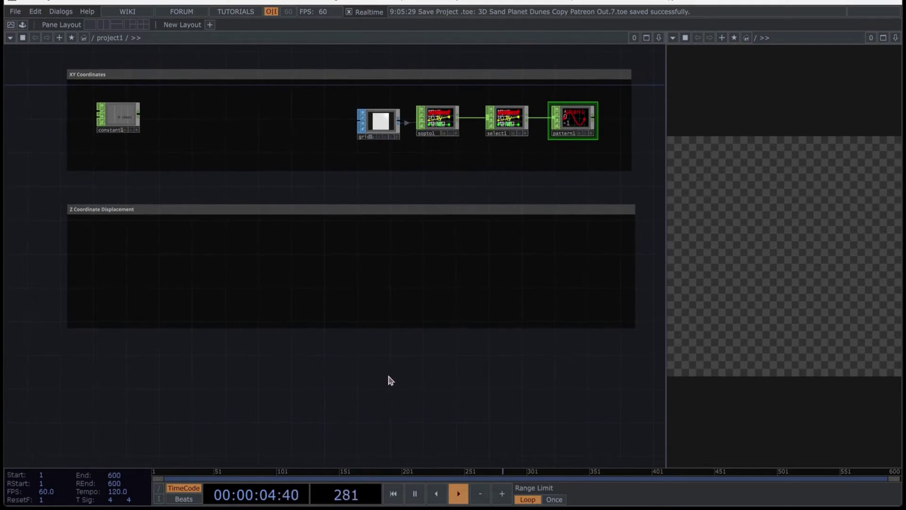
{"action": "key", "text": "Tab"}
{"action": "left_click", "coordinate": [195, 411]}
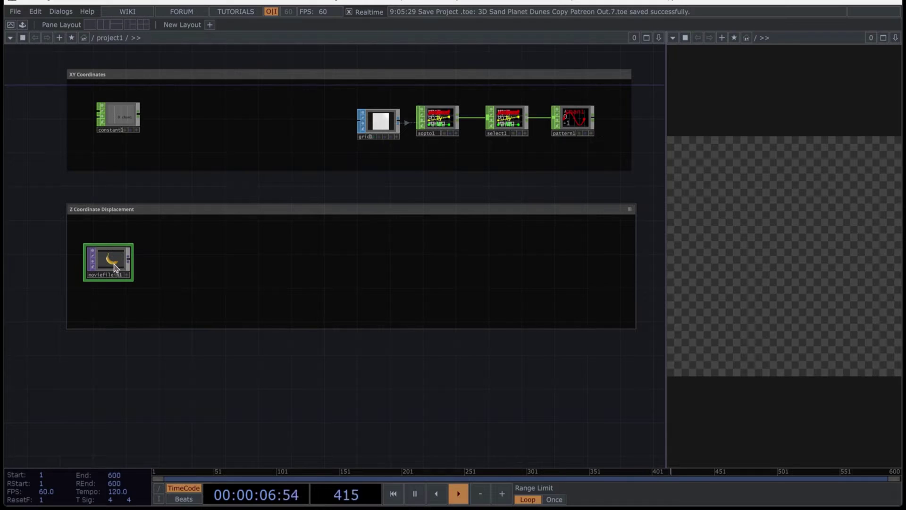
{"action": "right_click", "coordinate": [133, 266]}
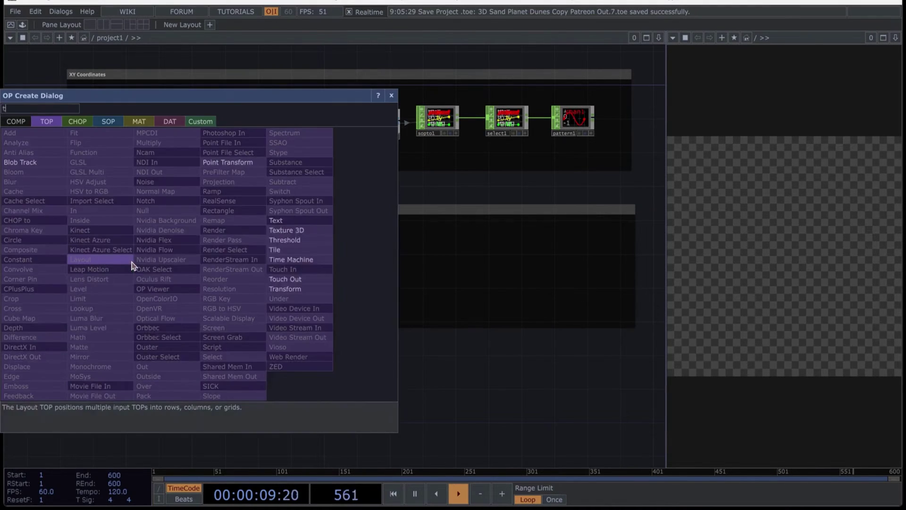
{"action": "left_click", "coordinate": [288, 288]}
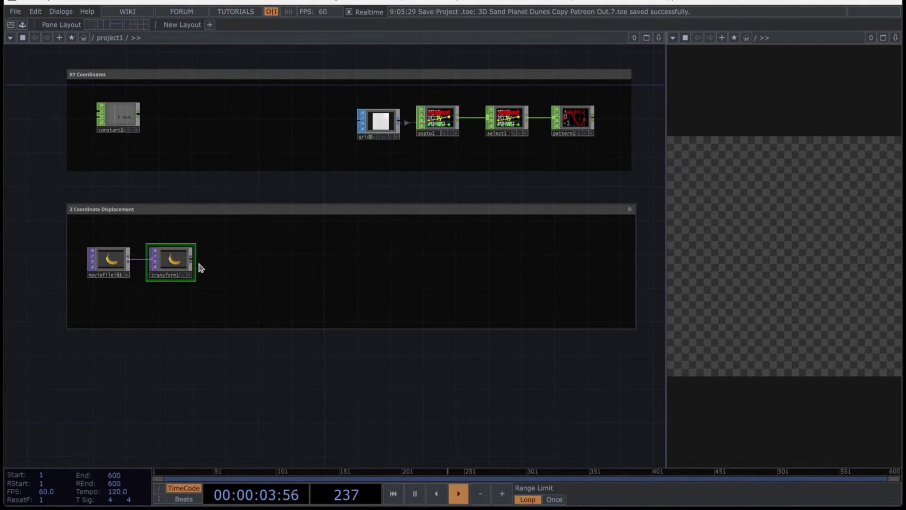
- Append a Blur TOP and a Null TOP in series after the Transform TOP
{"action": "right_click", "coordinate": [197, 267]}
{"action": "type", "text": "blu"}
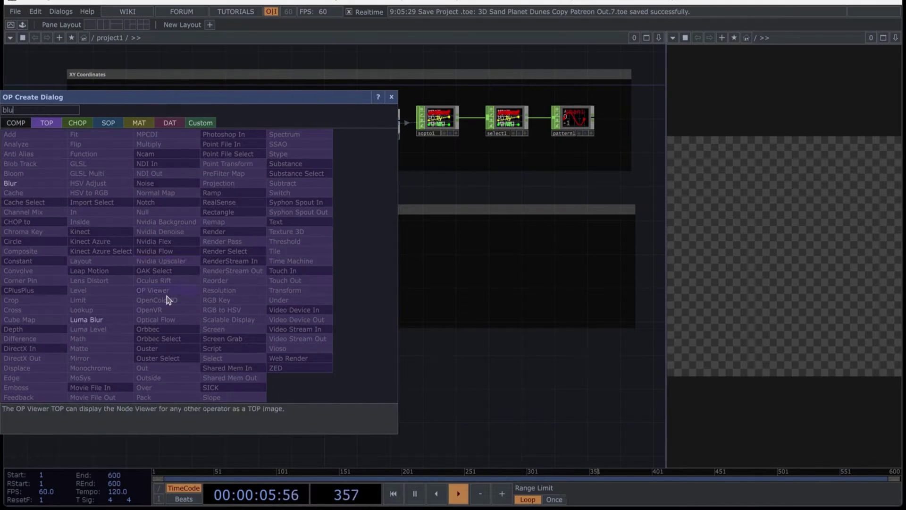
{"action": "left_click", "coordinate": [14, 184]}
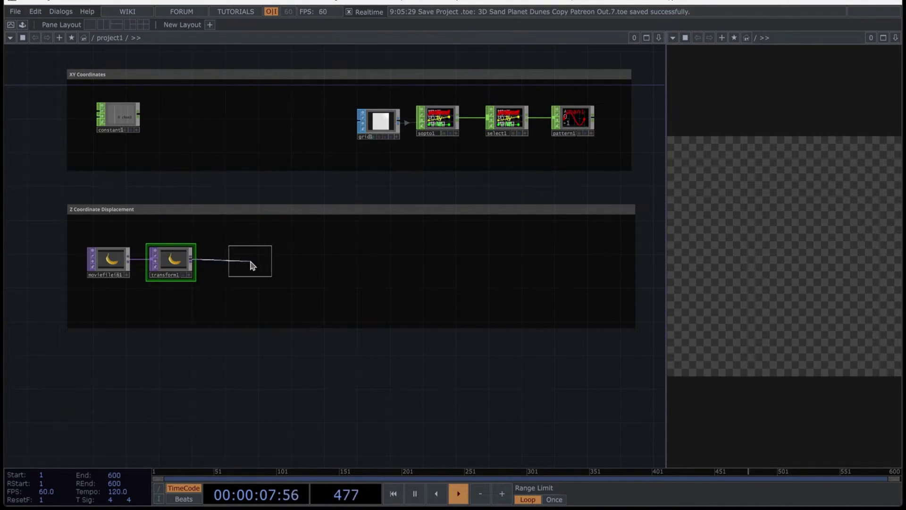
{"action": "left_click", "coordinate": [267, 257]}
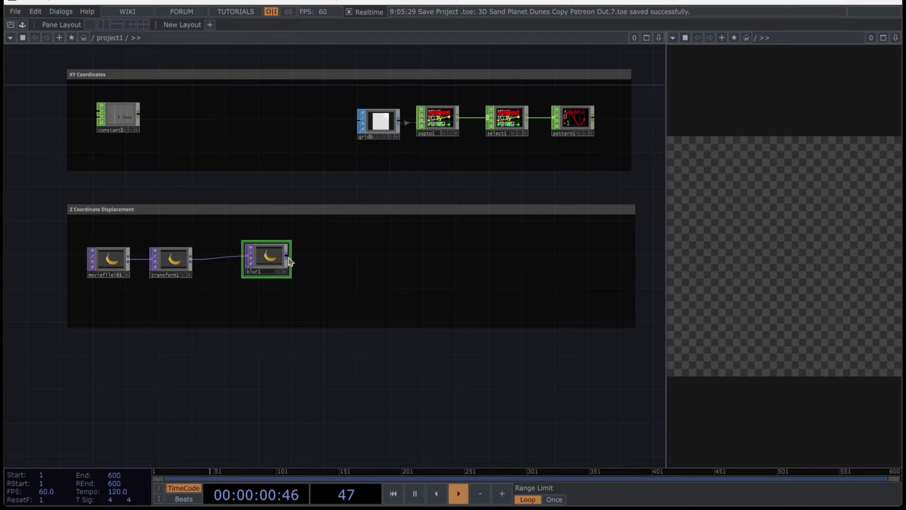
{"action": "right_click", "coordinate": [289, 261]}
{"action": "left_click", "coordinate": [274, 226]}
{"action": "left_click", "coordinate": [338, 257]}
- Connect a Composite TOP to the output of the Null TOP that follows the Blur
{"action": "right_click", "coordinate": [360, 258]}
{"action": "type", "text": "com"}
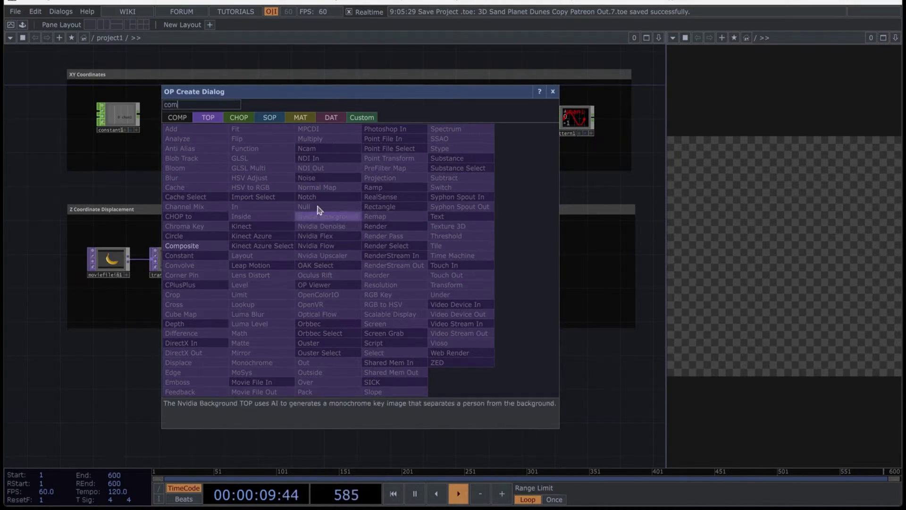
{"action": "left_click", "coordinate": [190, 246]}
- Add a Noise TOP below the Null TOP and wire it into the Composite TOP as a second input
{"action": "key", "text": "Tab"}
{"action": "type", "text": "no"}
{"action": "left_click", "coordinate": [283, 258]}
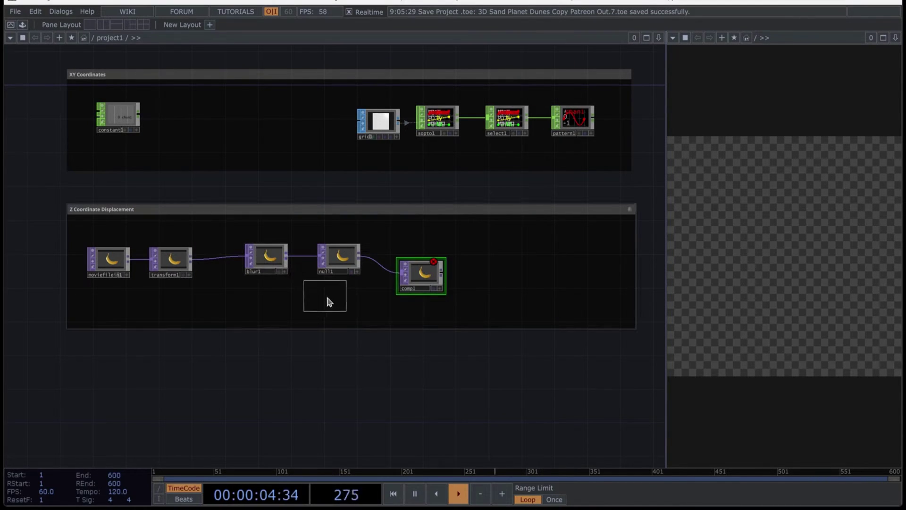
{"action": "left_click", "coordinate": [337, 299]}
{"action": "left_click_drag", "start_coordinate": [359, 299], "coordinate": [409, 273]}
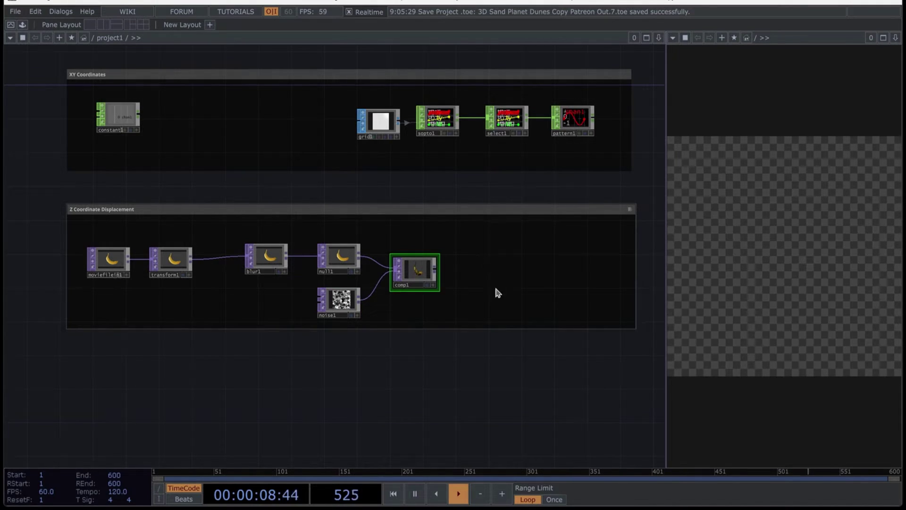
- Append a Level TOP and a Null TOP in series after the Composite TOP
{"action": "right_click", "coordinate": [435, 268]}
{"action": "type", "text": "le"}
{"action": "left_click", "coordinate": [342, 294]}
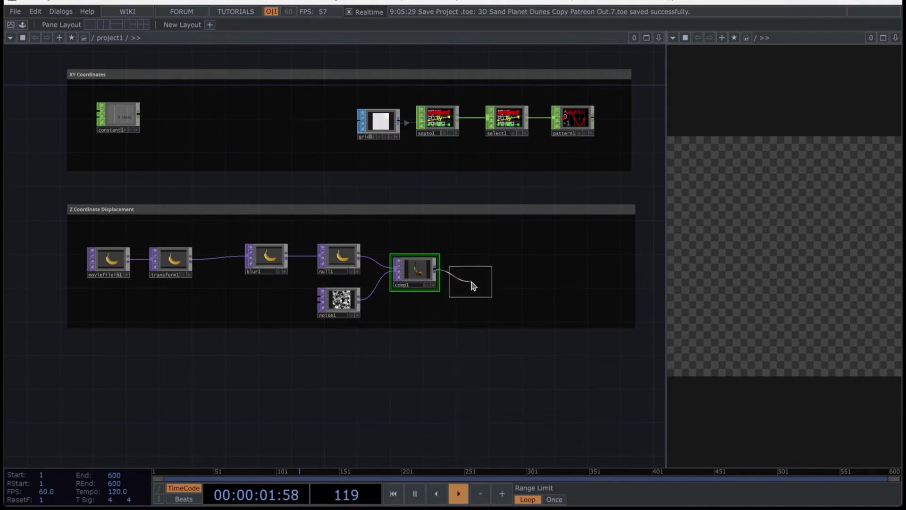
{"action": "left_click", "coordinate": [474, 276]}
{"action": "right_click", "coordinate": [493, 276]}
{"action": "type", "text": "nul"}
{"action": "key", "text": "Return"}
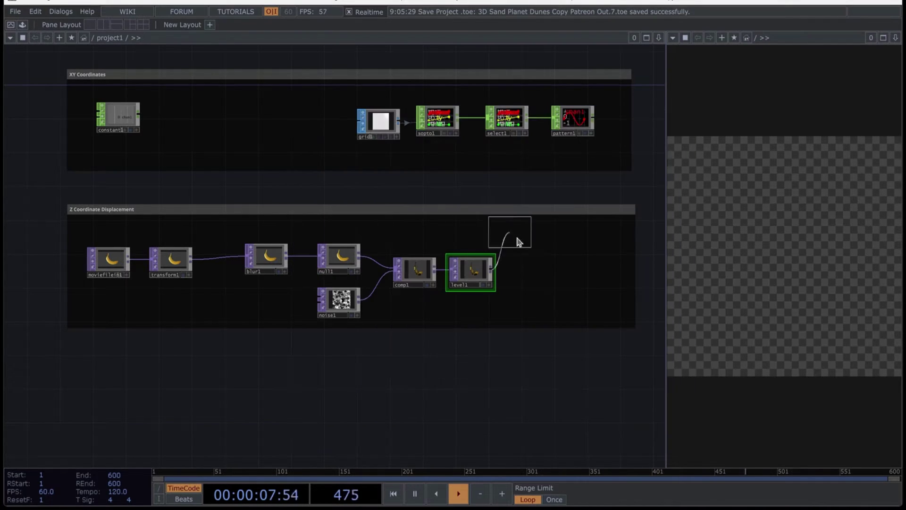
{"action": "left_click", "coordinate": [526, 273]}
- Rename the Null TOP that follows the Level TOP as z_map
{"action": "scroll", "coordinate": [548, 279], "scroll_direction": "up", "scroll_amount": 5}
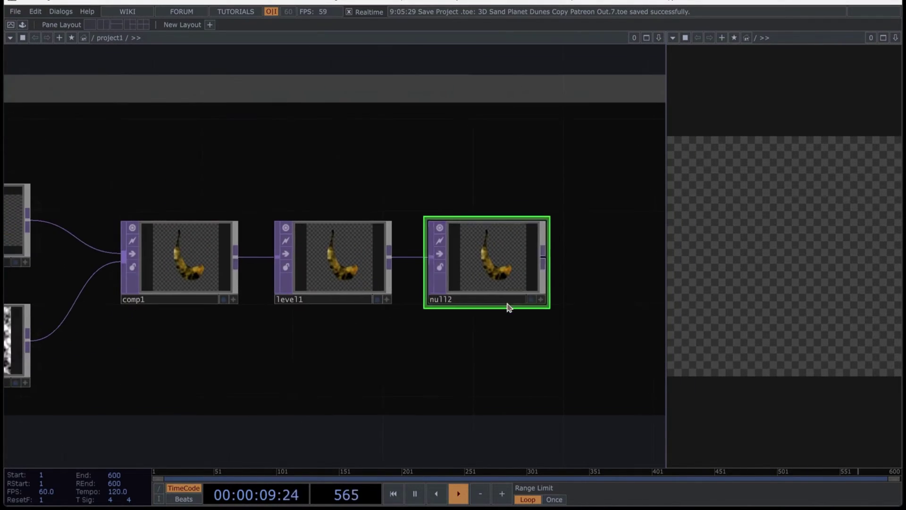
{"action": "left_click", "coordinate": [465, 301]}
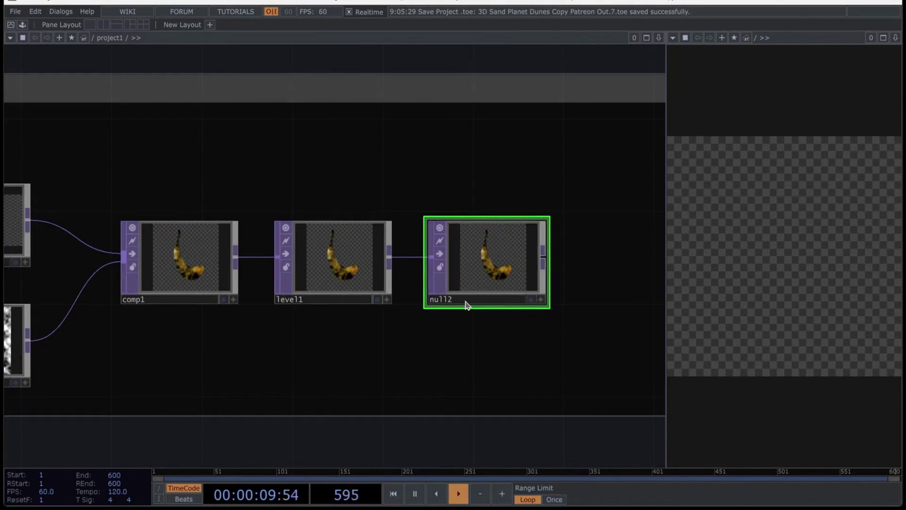
{"action": "type", "text": "z"}
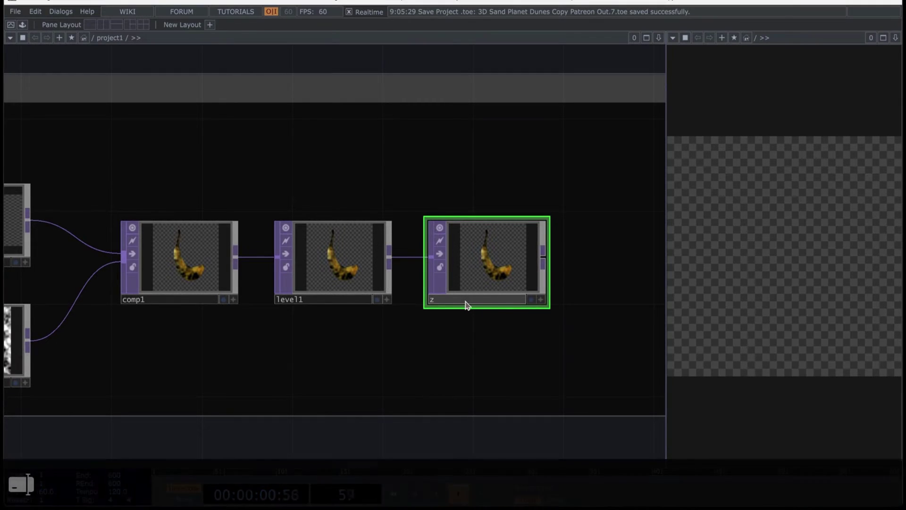
{"action": "type", "text": "_map"}
{"action": "key", "text": "Return"}
- Convert the z_map output to channels with a TOP to CHOP placed right after it
{"action": "scroll", "coordinate": [456, 285], "scroll_direction": "down", "scroll_amount": 4}
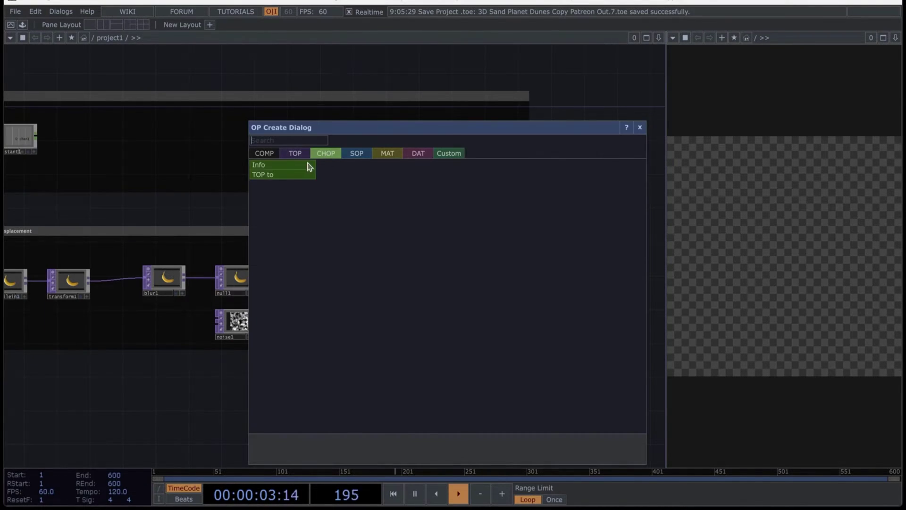
{"action": "left_click", "coordinate": [307, 166]}
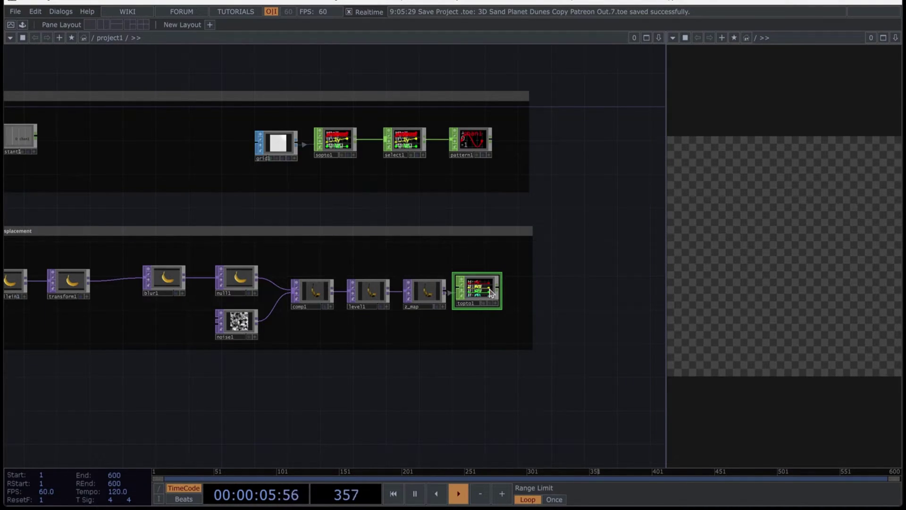
- Append a Shuffle CHOP after the TOP to CHOP in the Z Coordinate Displacement network
{"action": "right_click", "coordinate": [504, 295]}
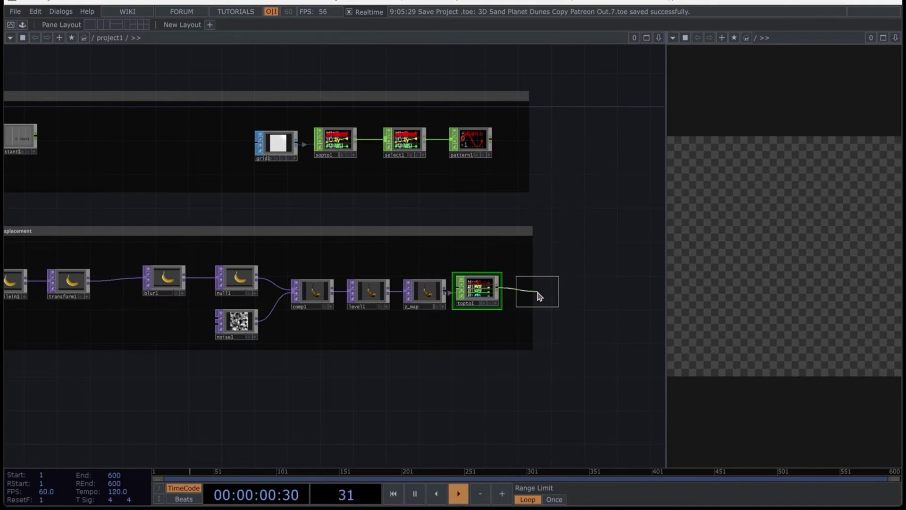
{"action": "left_click", "coordinate": [533, 291]}
{"action": "scroll", "coordinate": [522, 357], "scroll_direction": "down", "scroll_amount": 5}
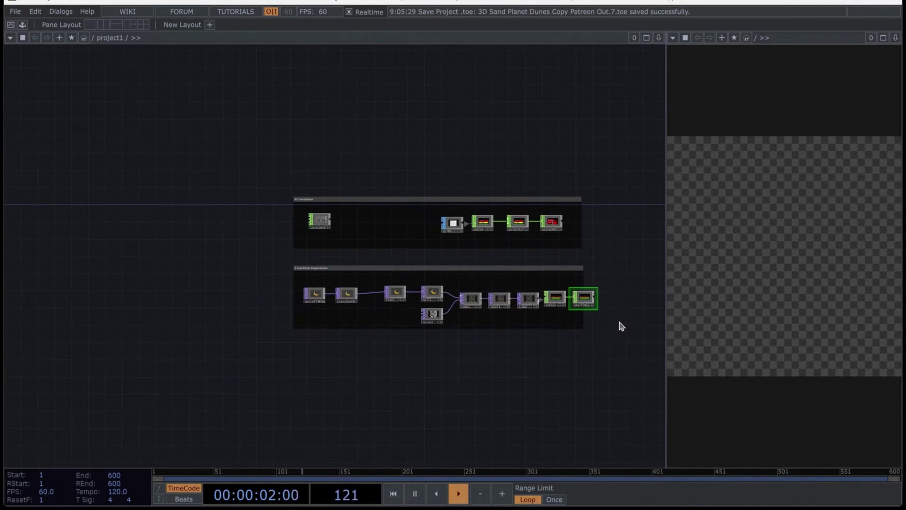
- Move the Blur TOP and the operators after it closer to the Transform TOP so the chain fits inside the Z Coordinate Displacement box
{"action": "left_click", "coordinate": [388, 291]}
{"action": "key", "text": "p"}
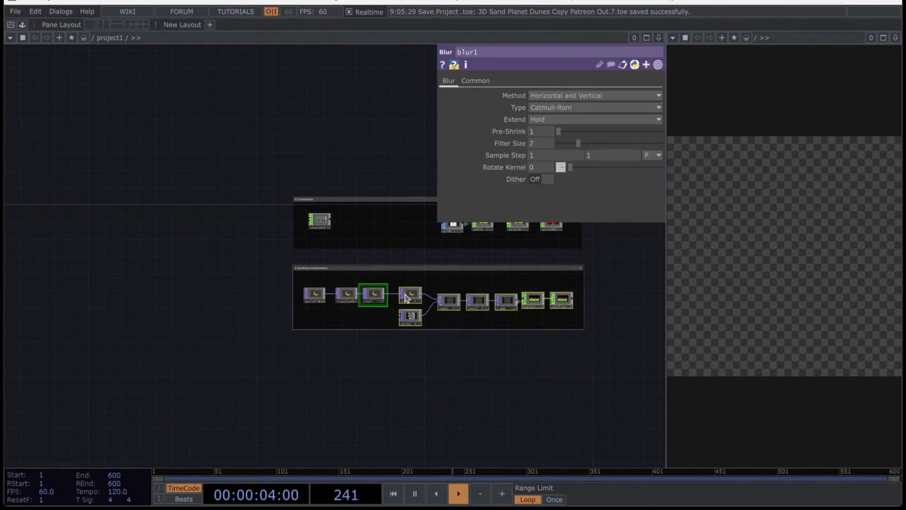
{"action": "left_click_drag", "start_coordinate": [377, 296], "coordinate": [376, 291]}
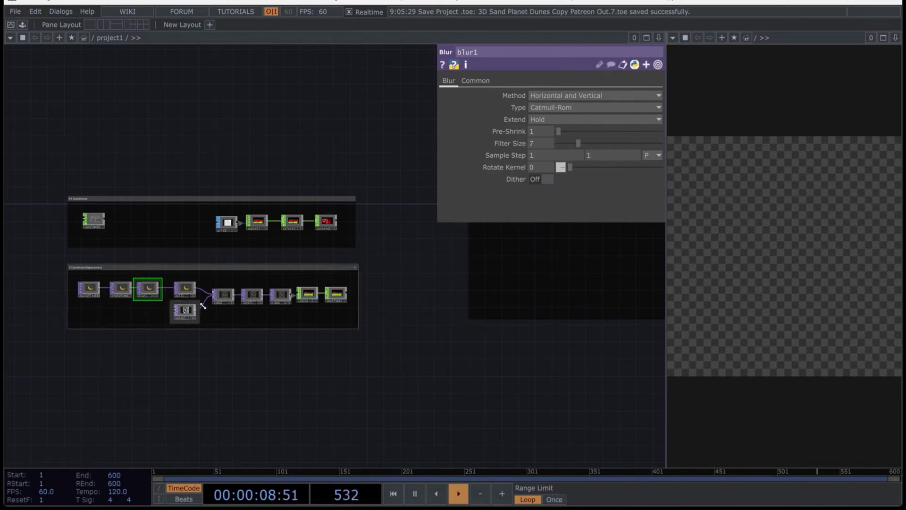
{"action": "scroll", "coordinate": [80, 278], "scroll_direction": "up", "scroll_amount": 2}
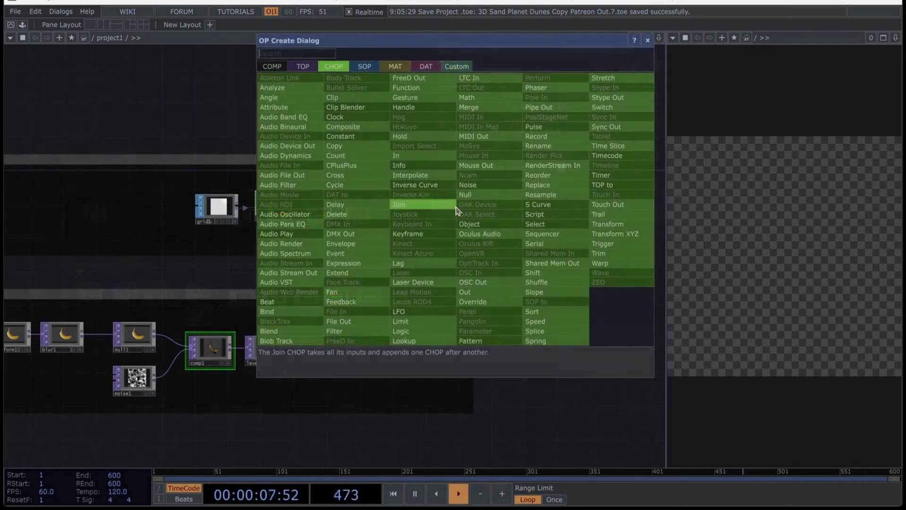
- Place a Merge CHOP after the Pattern CHOP and wire the Shuffle CHOP into it as a second input
{"action": "left_click", "coordinate": [569, 282]}
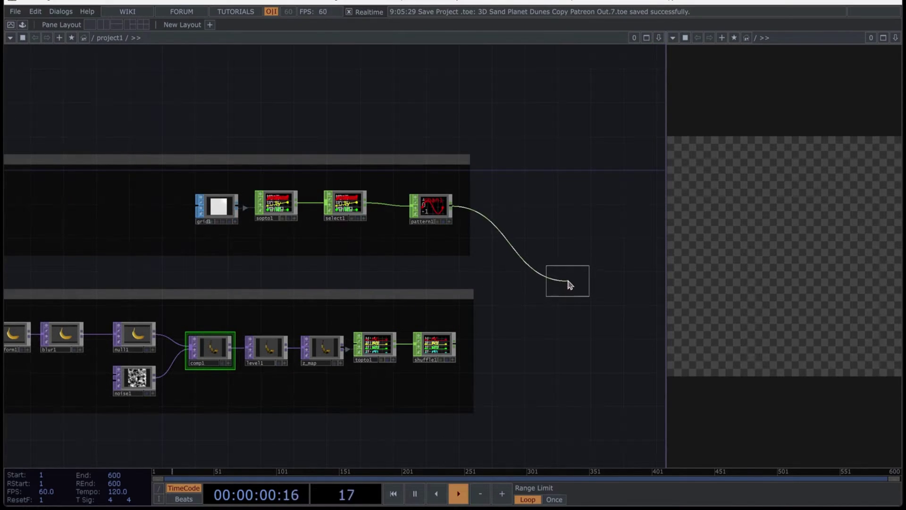
{"action": "left_click_drag", "start_coordinate": [475, 343], "coordinate": [542, 293]}
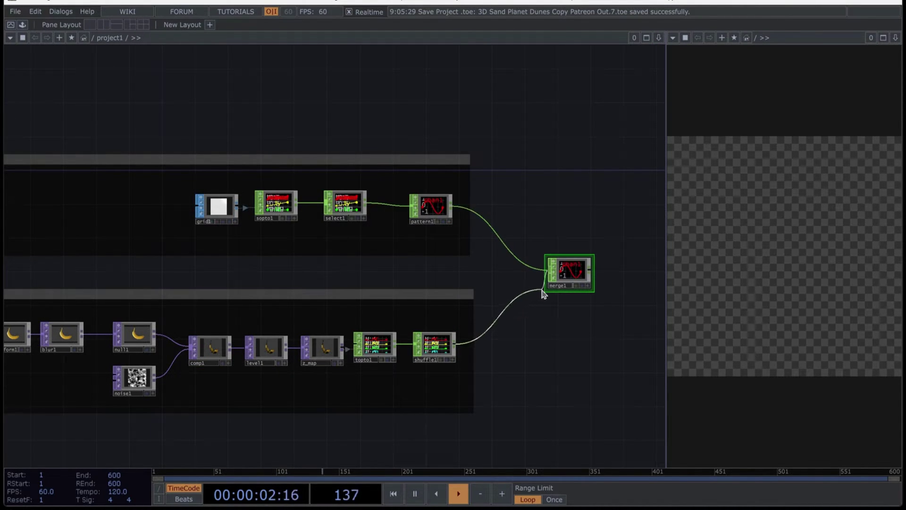
{"action": "left_click_drag", "start_coordinate": [577, 315], "coordinate": [374, 293]}
- Append a Null CHOP after the Merge CHOP and rename it instances
{"action": "right_click", "coordinate": [379, 251]}
{"action": "type", "text": "nu"}
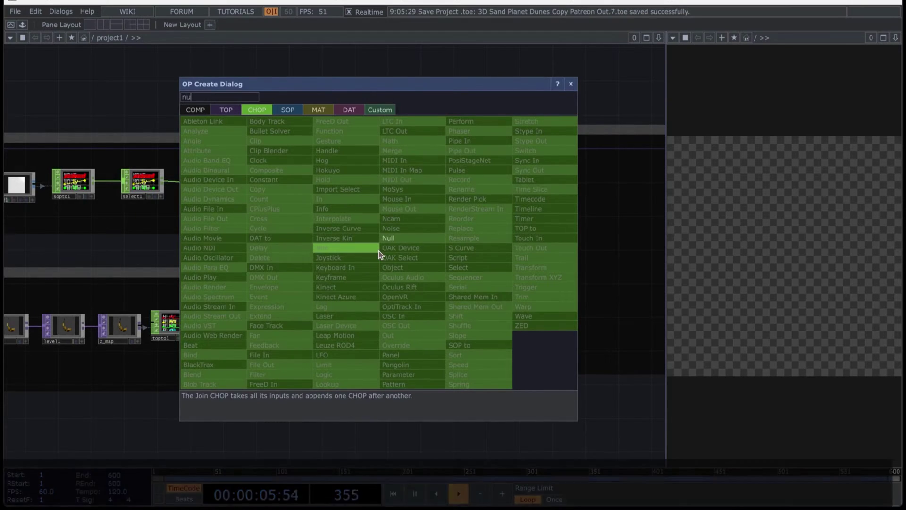
{"action": "left_click", "coordinate": [397, 240]}
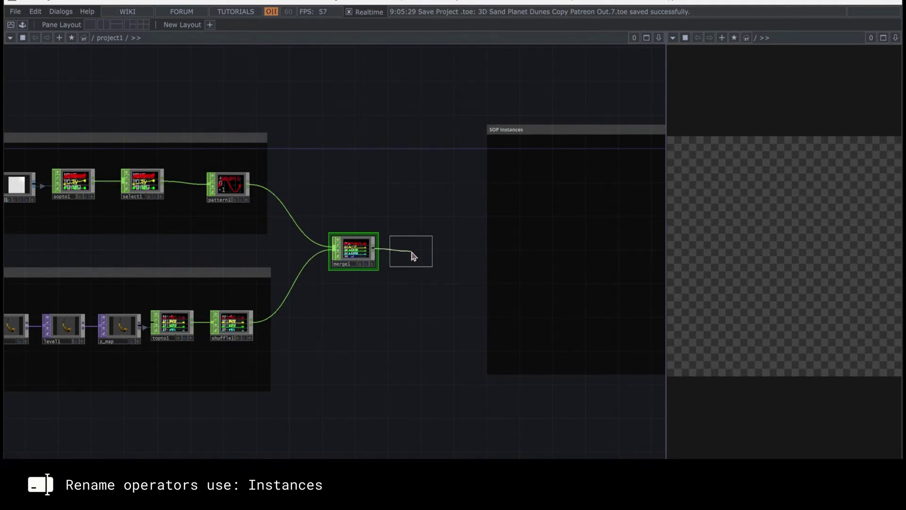
{"action": "left_click", "coordinate": [412, 256]}
{"action": "scroll", "coordinate": [408, 264], "scroll_direction": "up", "scroll_amount": 3}
{"action": "left_click", "coordinate": [392, 266]}
{"action": "type", "text": "instances"}
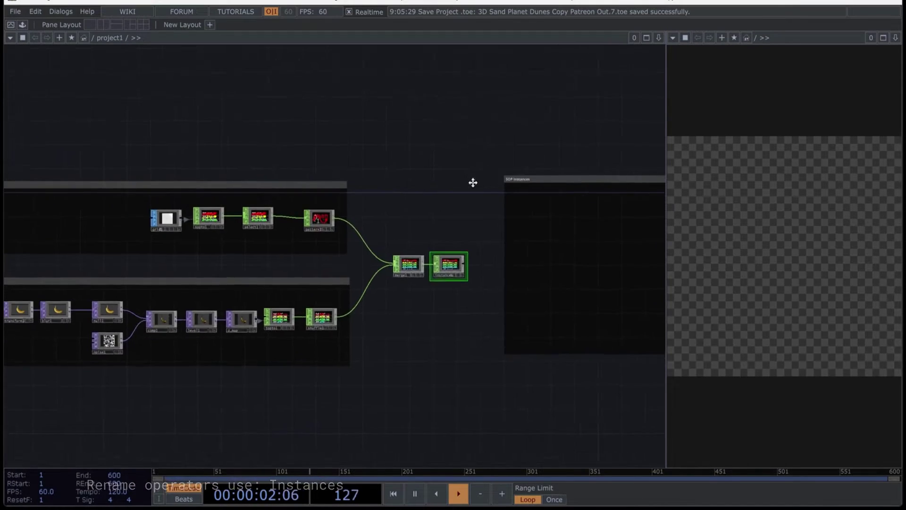
- Add a Box SOP inside the SOP Instances area
{"action": "left_click_drag", "start_coordinate": [473, 182], "coordinate": [494, 177]}
{"action": "scroll", "coordinate": [493, 178], "scroll_direction": "down", "scroll_amount": 3}
{"action": "left_click_drag", "start_coordinate": [306, 126], "coordinate": [319, 141]}
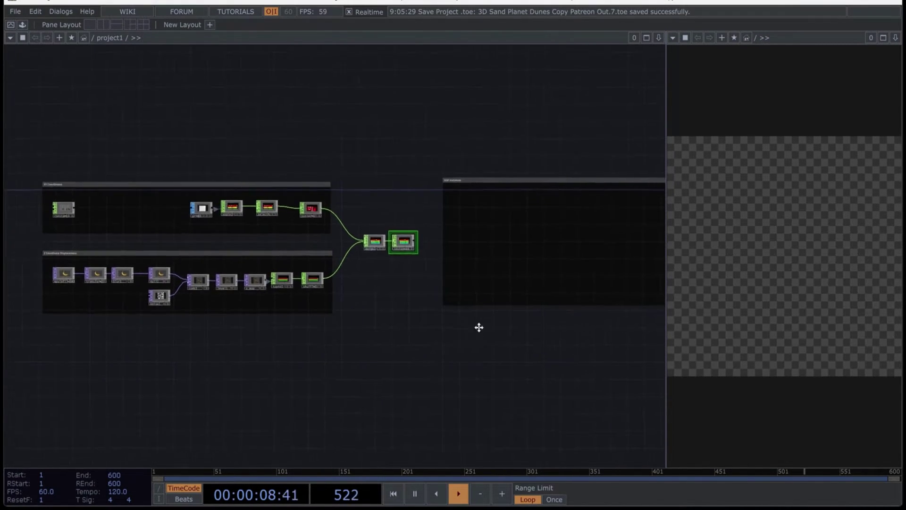
{"action": "left_click_drag", "start_coordinate": [479, 325], "coordinate": [378, 319]}
{"action": "scroll", "coordinate": [386, 219], "scroll_direction": "up", "scroll_amount": 4}
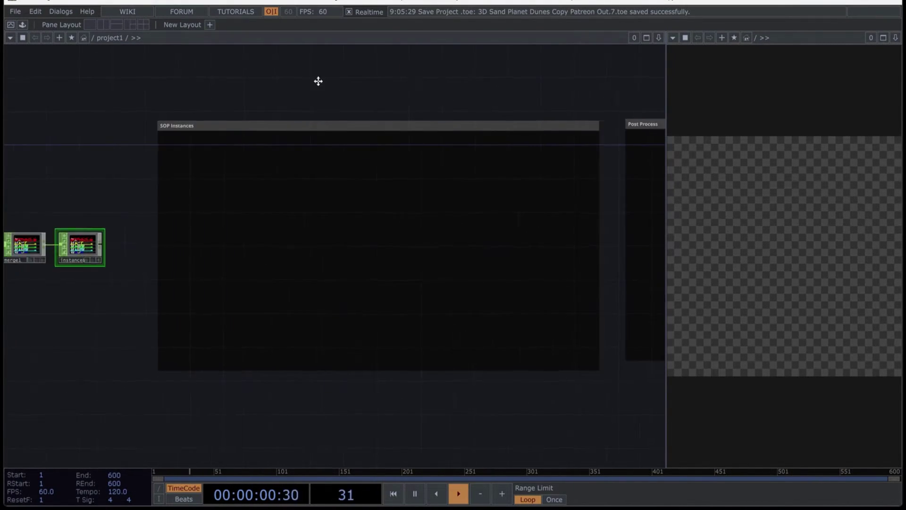
{"action": "left_click_drag", "start_coordinate": [318, 81], "coordinate": [283, 82]}
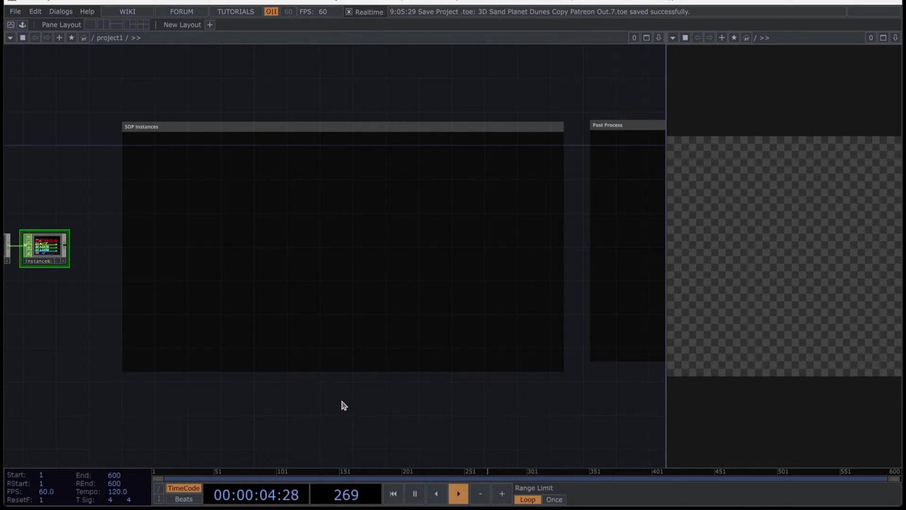
{"action": "key", "text": "Tab"}
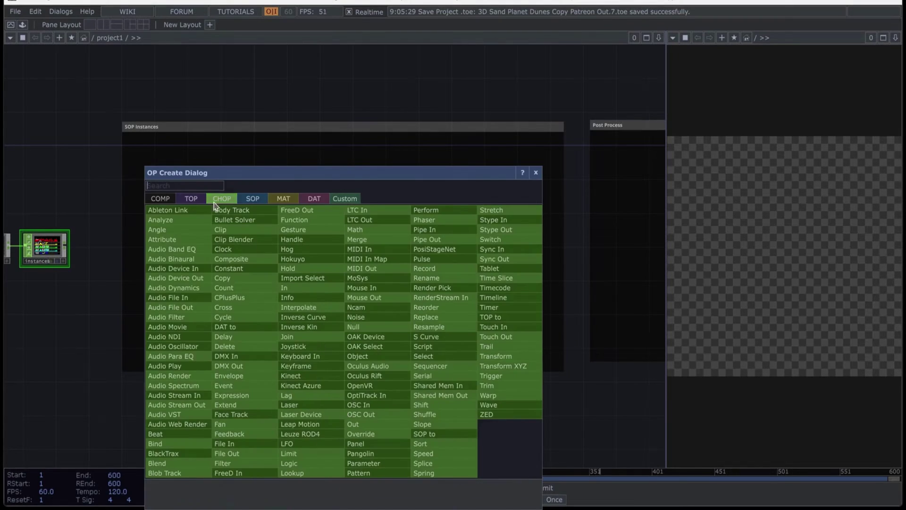
{"action": "left_click", "coordinate": [258, 199]}
{"action": "type", "text": "box"}
{"action": "key", "text": "Return"}
{"action": "left_click", "coordinate": [210, 257]}
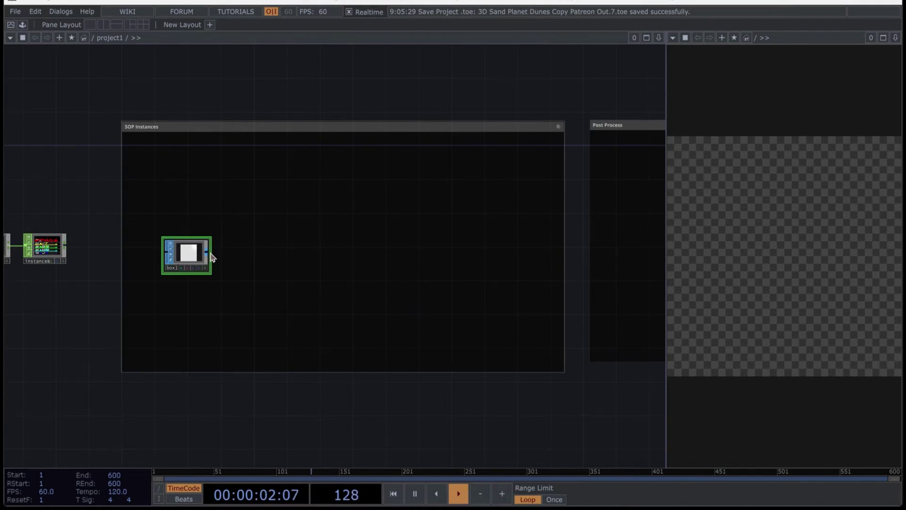
- Append a Geometry COMP to the Box SOP's output
{"action": "right_click", "coordinate": [211, 257]}
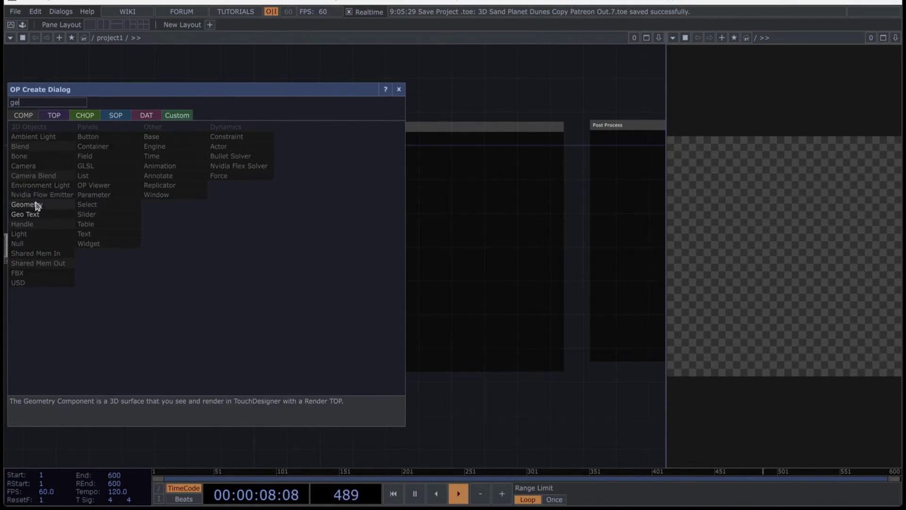
{"action": "left_click", "coordinate": [25, 203]}
{"action": "left_click", "coordinate": [286, 251]}
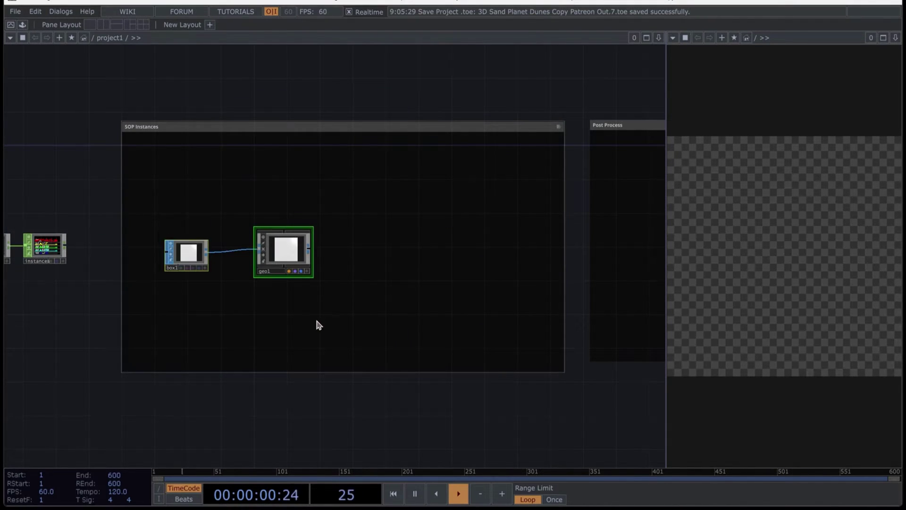
- Add a PBR MAT above the Geometry COMP and assign it as the geometry's Material
{"action": "key", "text": "Tab"}
{"action": "left_click", "coordinate": [254, 180]}
{"action": "left_click", "coordinate": [141, 262]}
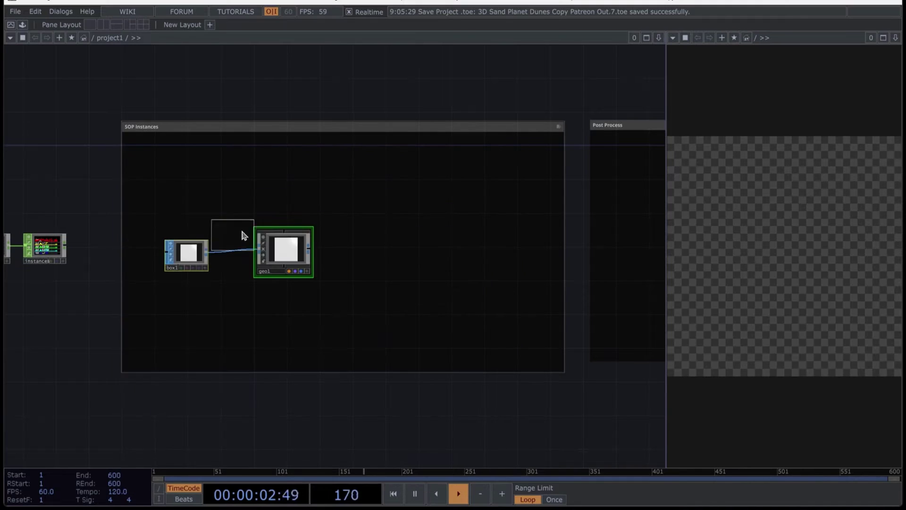
{"action": "left_click", "coordinate": [281, 201]}
{"action": "left_click_drag", "start_coordinate": [282, 200], "coordinate": [289, 237]}
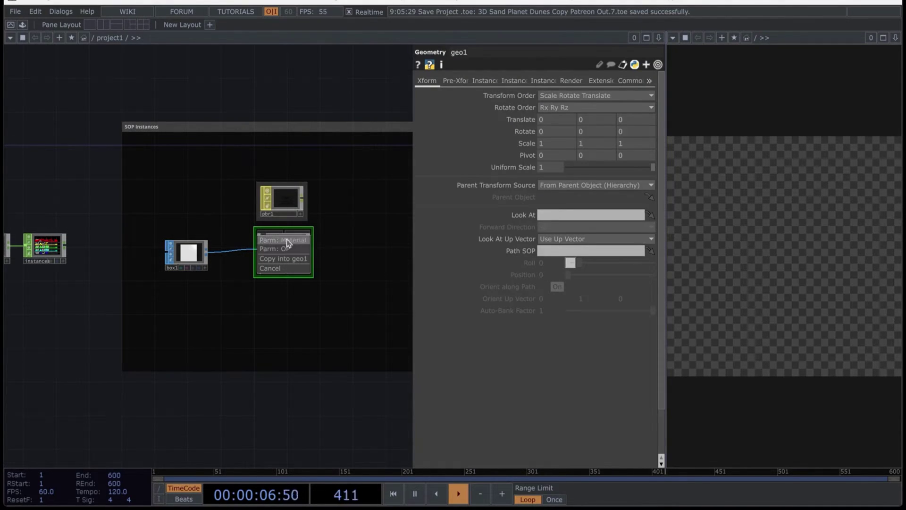
{"action": "left_click", "coordinate": [284, 240]}
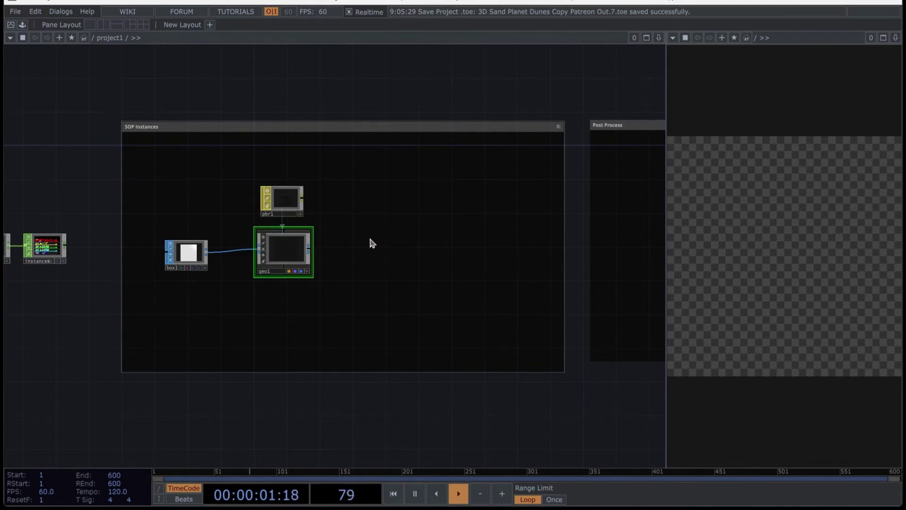
- Add an Environment Light COMP and a Camera COMP side by side in the SOP Instances area
{"action": "key", "text": "Tab"}
{"action": "type", "text": "en"}
{"action": "left_click", "coordinate": [187, 99]}
{"action": "key", "text": "Return"}
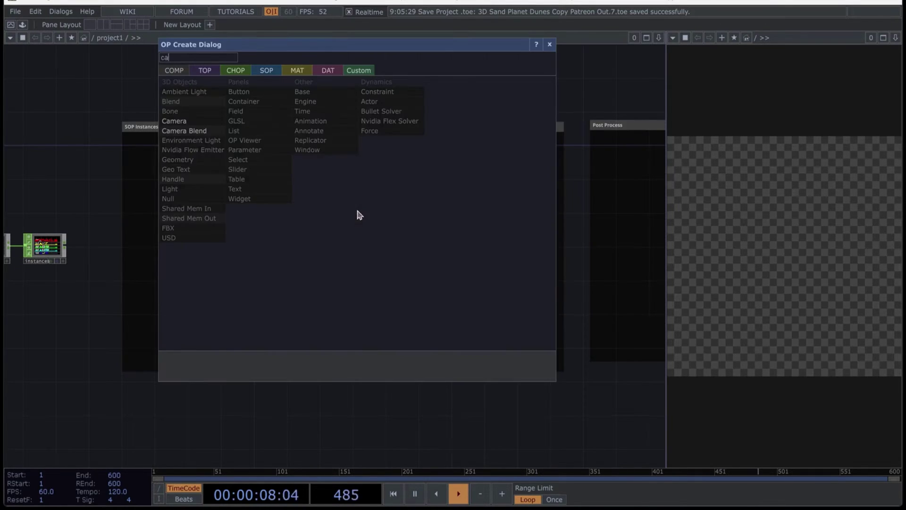
{"action": "left_click", "coordinate": [181, 139]}
{"action": "left_click", "coordinate": [360, 201]}
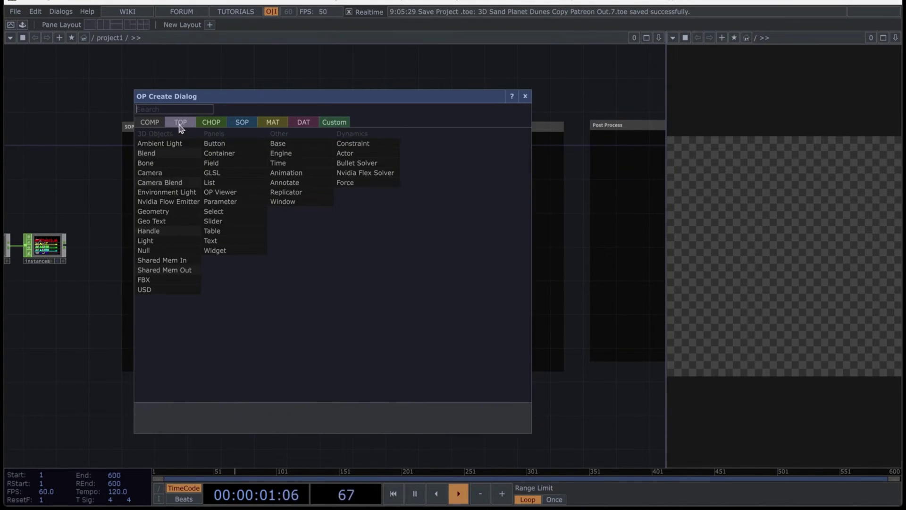
- Add a Render TOP below the Camera COMP
{"action": "left_click", "coordinate": [180, 121]}
{"action": "type", "text": "re"}
{"action": "left_click", "coordinate": [363, 231]}
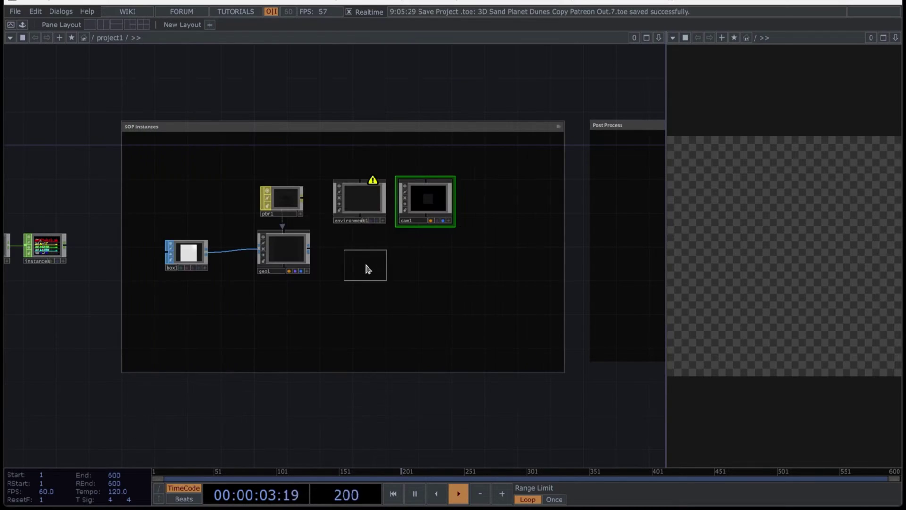
{"action": "left_click", "coordinate": [426, 262]}
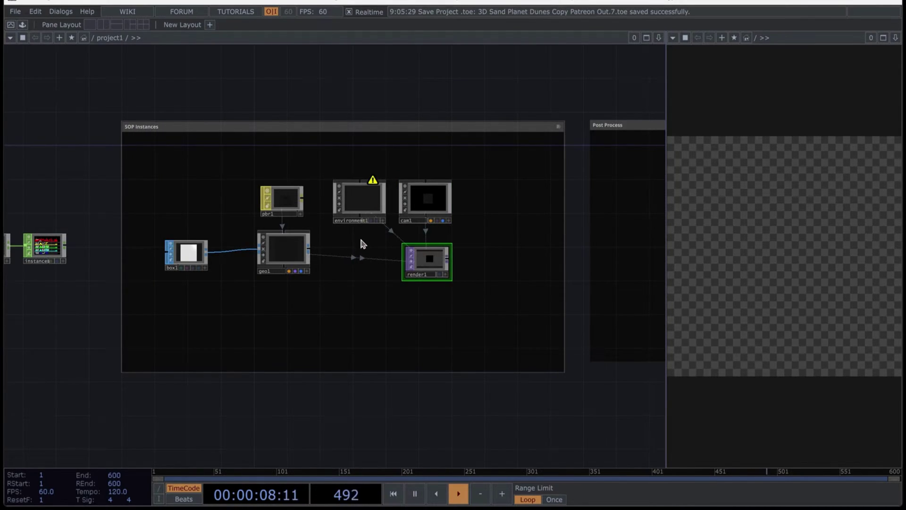
- Add a Movie File In TOP above the Environment Light and assign it as the light's Environment Map
{"action": "key", "text": "Tab"}
{"action": "type", "text": "mo"}
{"action": "left_click", "coordinate": [262, 360]}
{"action": "left_click", "coordinate": [357, 155]}
{"action": "left_click_drag", "start_coordinate": [358, 155], "coordinate": [363, 202]}
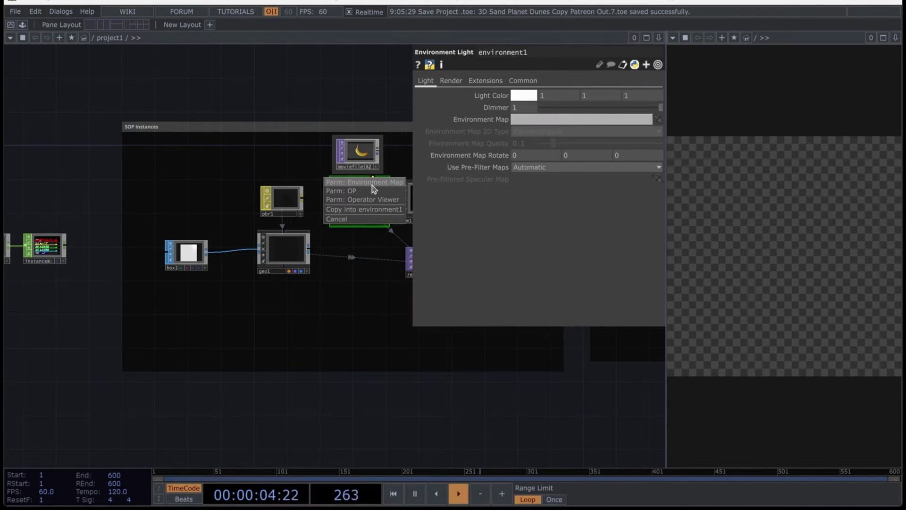
{"action": "left_click", "coordinate": [372, 184]}
- Append a Null TOP to the Render TOP's output and place it inside the Post Process area
{"action": "scroll", "coordinate": [281, 398], "scroll_direction": "right", "scroll_amount": 10}
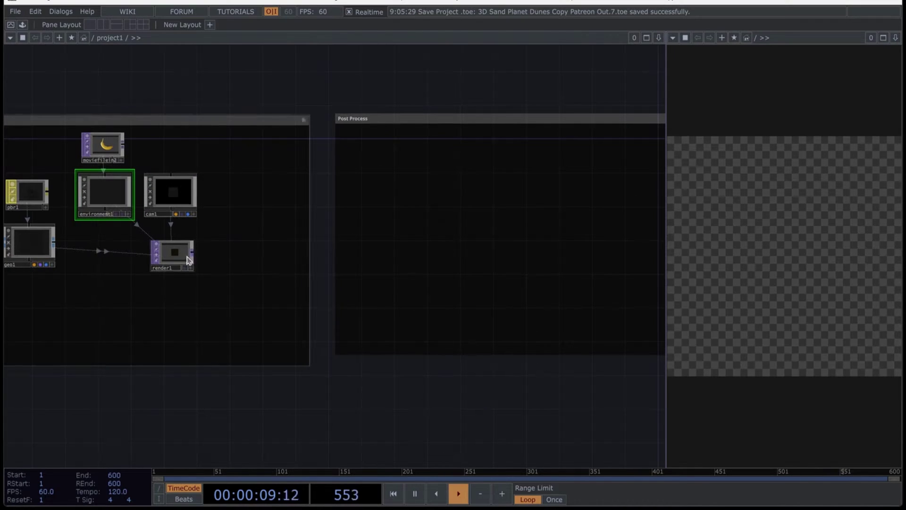
{"action": "right_click", "coordinate": [194, 256]}
{"action": "left_click", "coordinate": [196, 262]}
{"action": "left_click", "coordinate": [396, 254]}
{"action": "scroll", "coordinate": [433, 383], "scroll_direction": "right", "scroll_amount": 8}
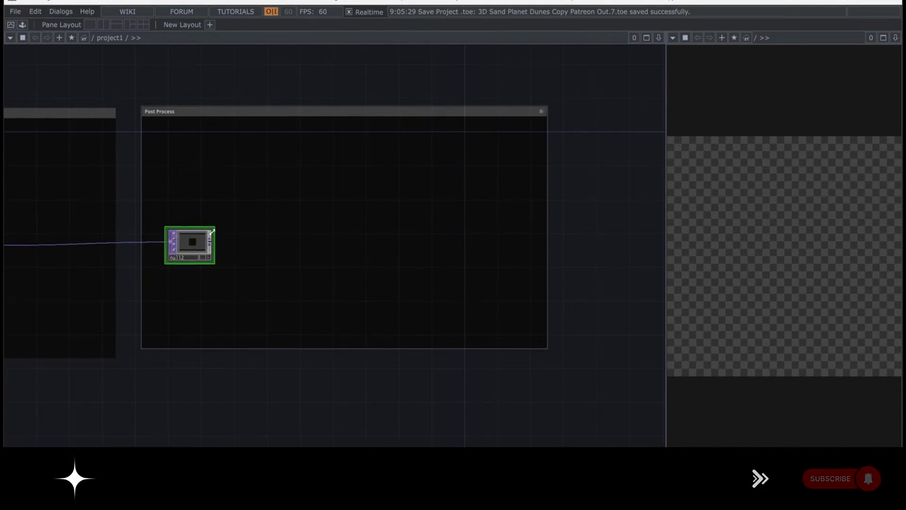
- Branch a Feedback TOP off the Post Process Null TOP and place it above the main line
{"action": "right_click", "coordinate": [210, 243]}
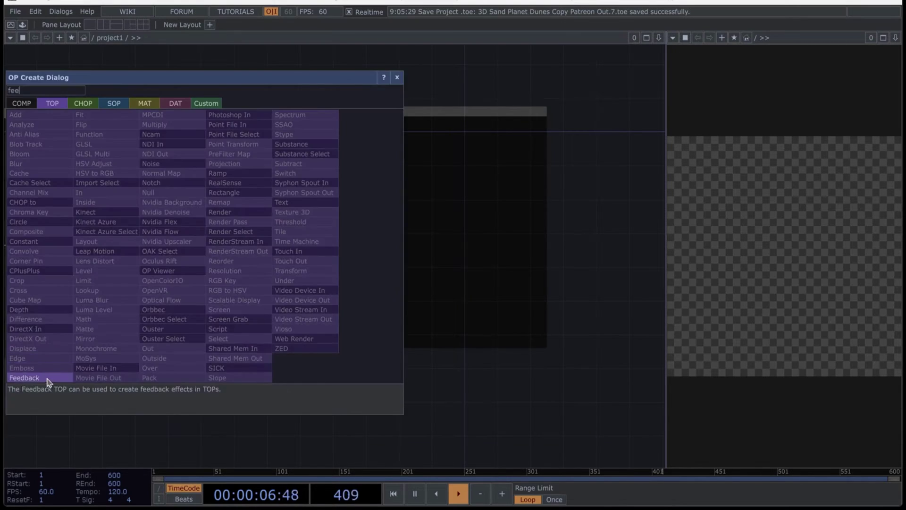
{"action": "left_click", "coordinate": [45, 378]}
{"action": "left_click", "coordinate": [269, 197]}
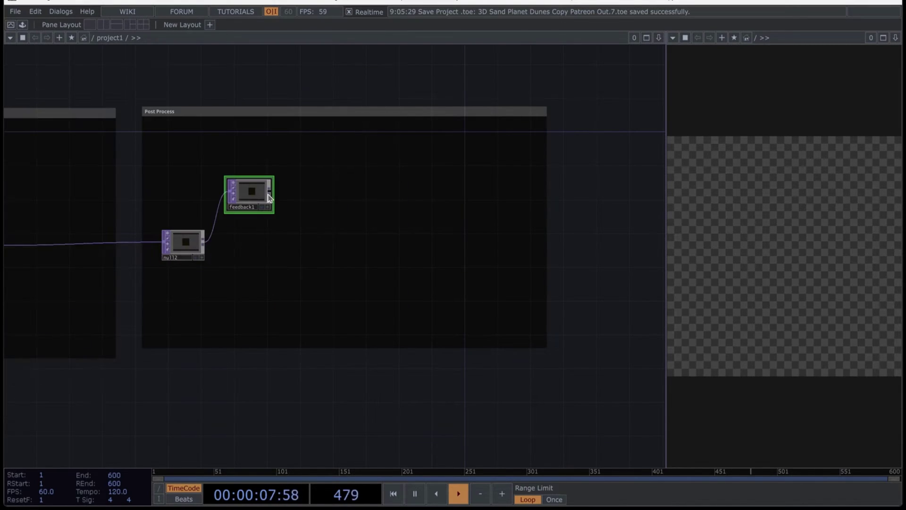
- Append a Transform TOP and a Level TOP in series after the Feedback TOP
{"action": "right_click", "coordinate": [271, 197]}
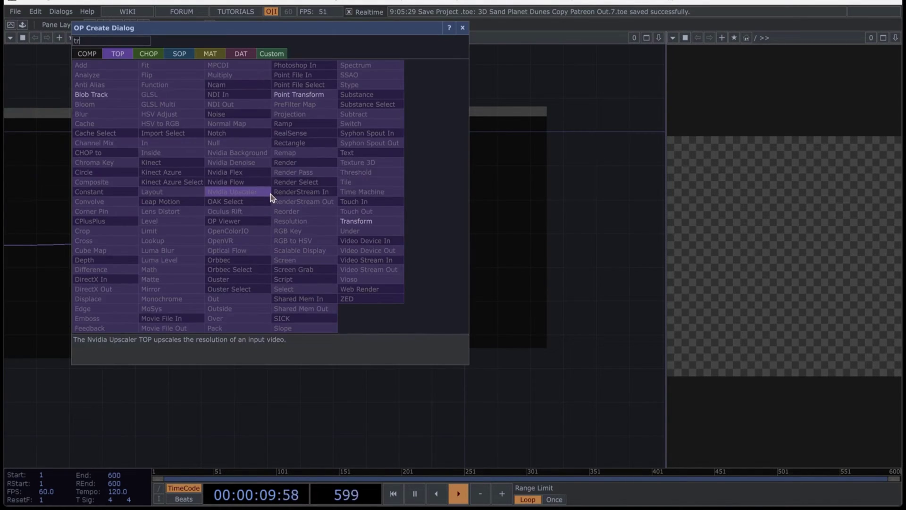
{"action": "left_click", "coordinate": [370, 239]}
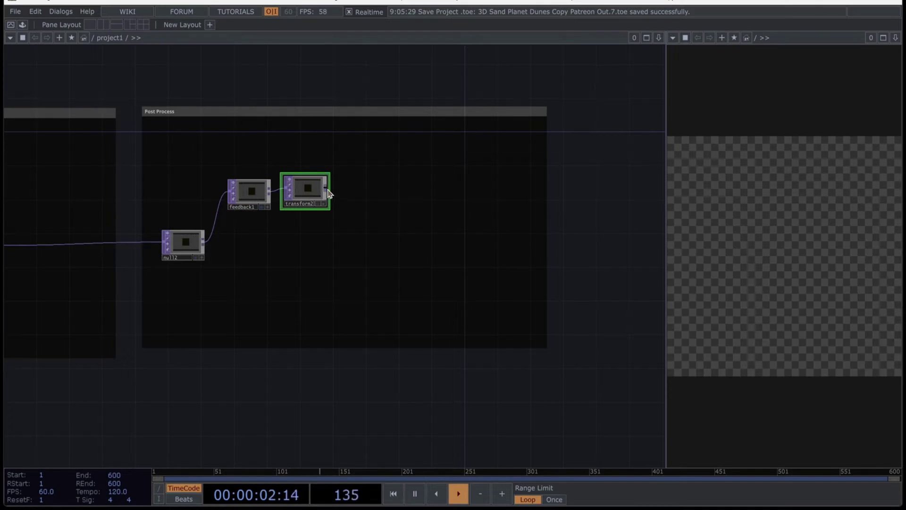
{"action": "right_click", "coordinate": [329, 194]}
{"action": "left_click", "coordinate": [249, 217]}
{"action": "left_click", "coordinate": [350, 222]}
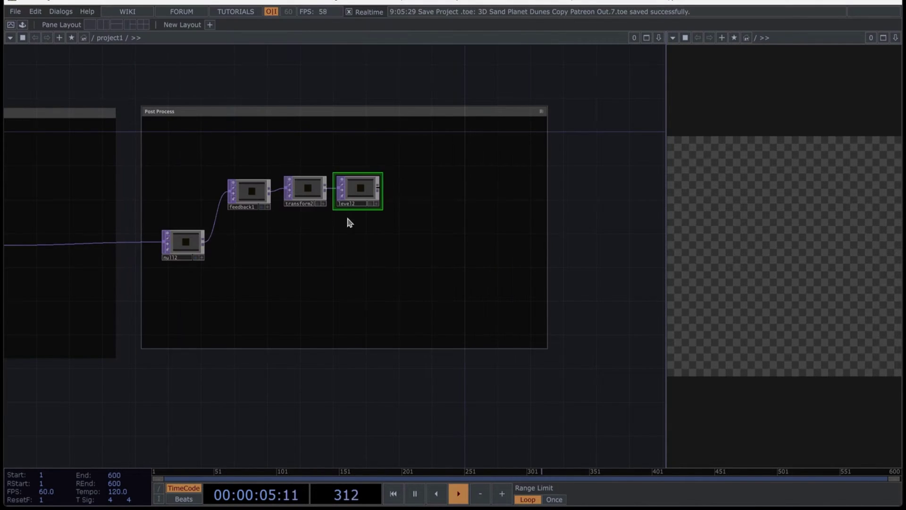
- Append a Composite TOP after the Level TOP in the feedback branch
{"action": "right_click", "coordinate": [384, 191]}
{"action": "type", "text": "com"}
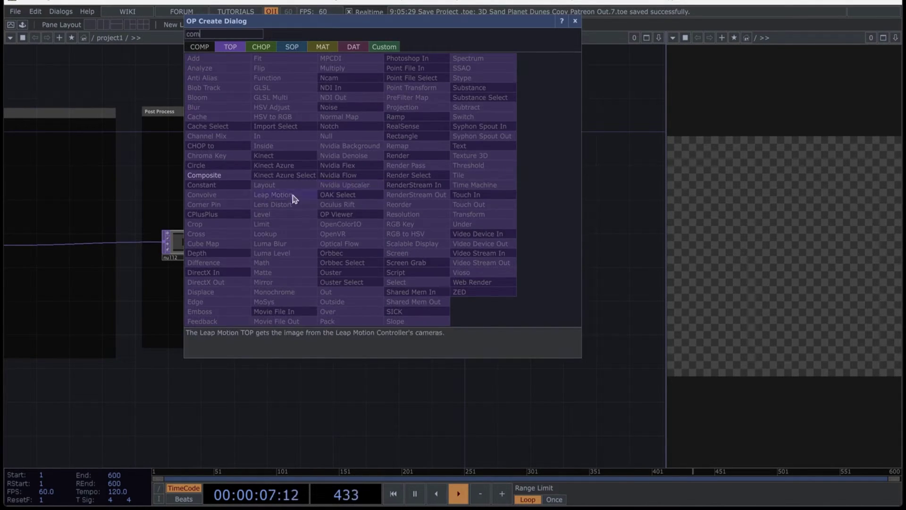
{"action": "left_click", "coordinate": [237, 178]}
{"action": "left_click", "coordinate": [430, 241]}
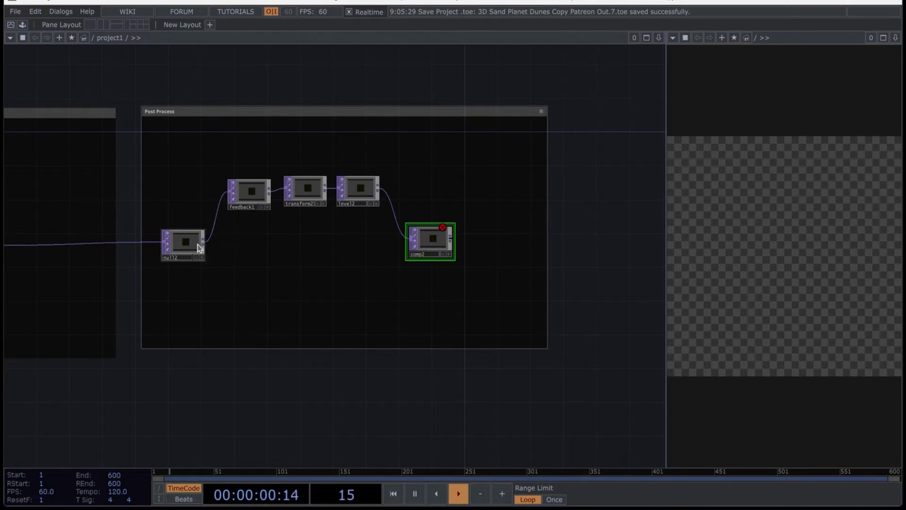
- Wire the Post Process Null TOP into the Composite TOP as a second input and make the Composite the Feedback TOP's target
{"action": "left_click_drag", "start_coordinate": [431, 241], "coordinate": [245, 190]}
{"action": "left_click_drag", "start_coordinate": [436, 240], "coordinate": [436, 244]}
- Append a Level TOP and an RGB Key TOP in series after the Post Process Composite TOP
{"action": "left_click_drag", "start_coordinate": [538, 287], "coordinate": [299, 291]}
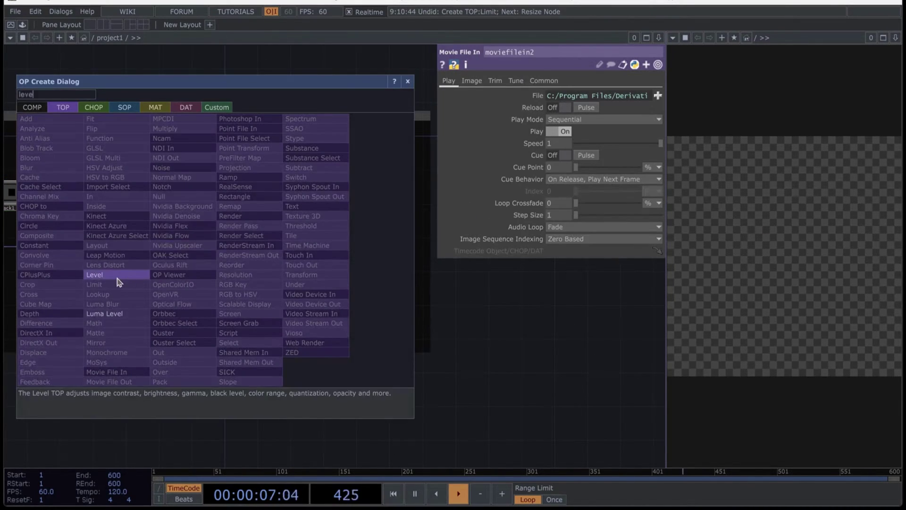
{"action": "left_click", "coordinate": [114, 272]}
{"action": "left_click", "coordinate": [254, 246]}
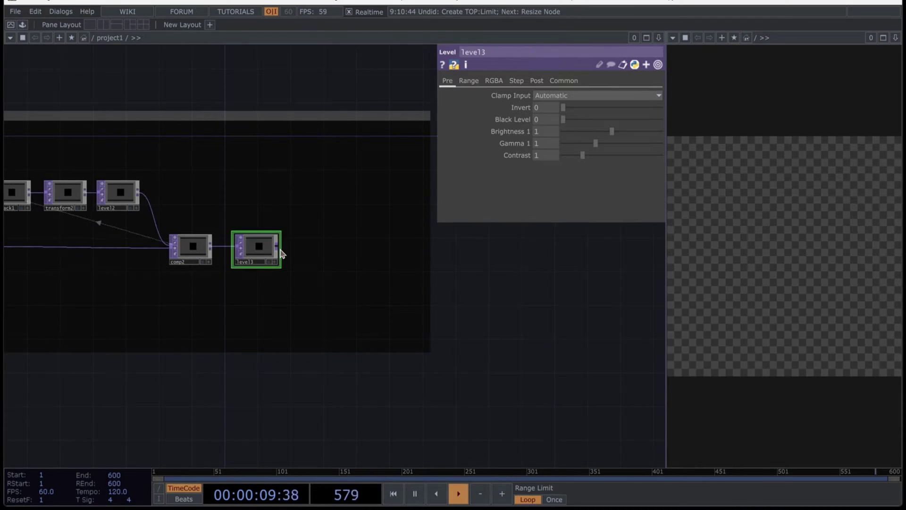
{"action": "right_click", "coordinate": [281, 252]}
{"action": "type", "text": "rg"}
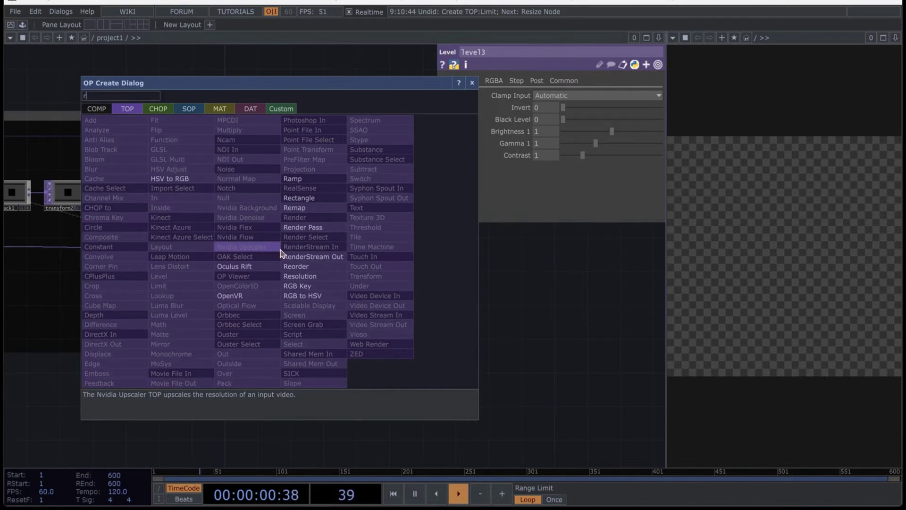
{"action": "left_click", "coordinate": [320, 287]}
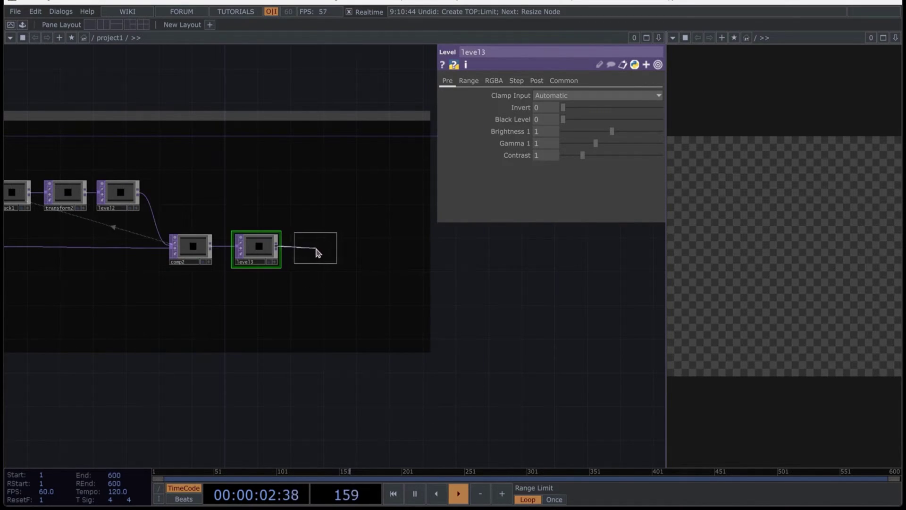
{"action": "left_click", "coordinate": [315, 253]}
- Append an Out TOP after the RGB Key TOP at the end of the Post Process network
{"action": "right_click", "coordinate": [337, 247]}
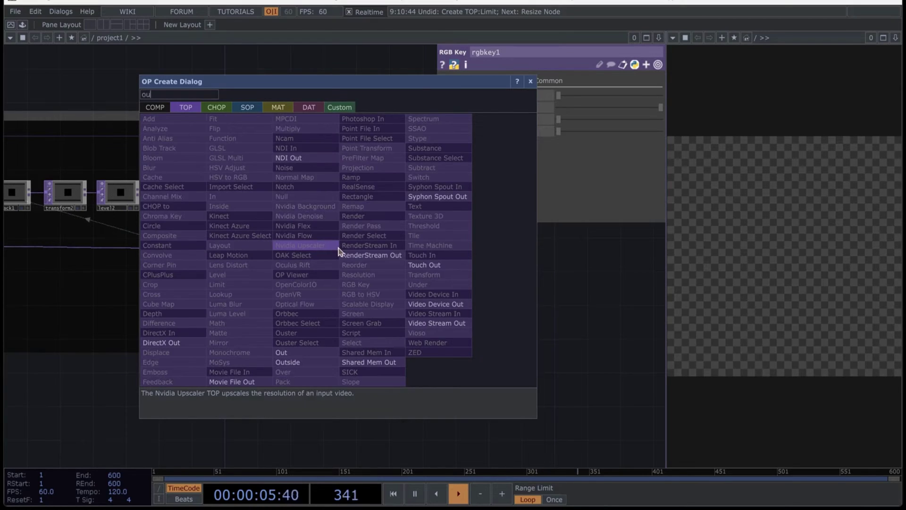
{"action": "left_click", "coordinate": [281, 352]}
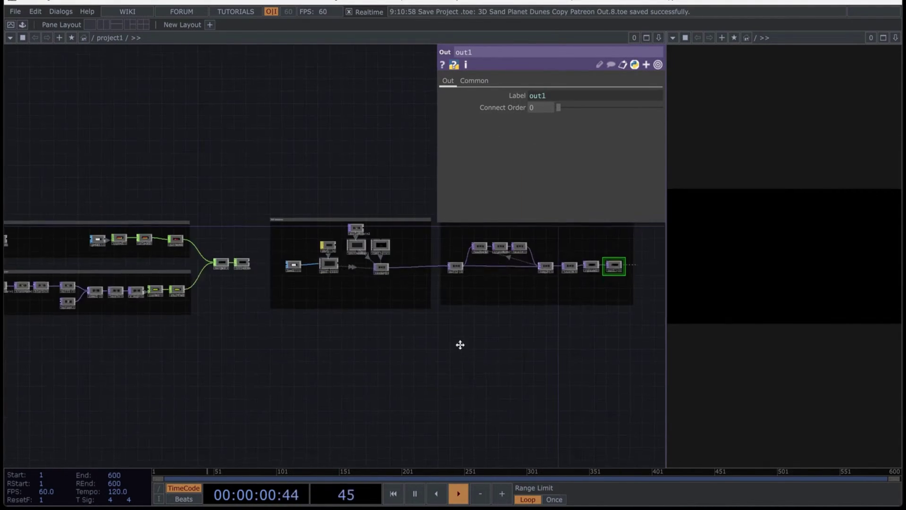
{"action": "scroll", "coordinate": [461, 344], "scroll_direction": "down", "scroll_amount": 2}
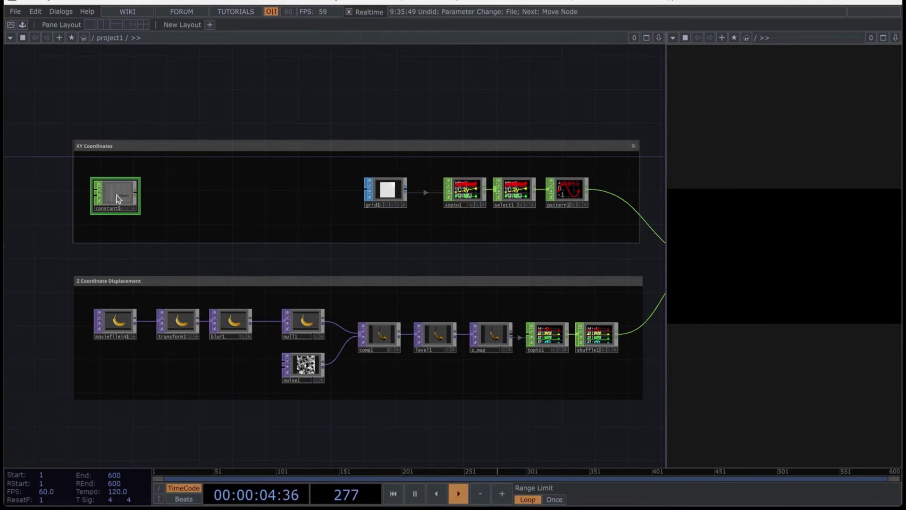
- Add a second channel to the Constant CHOP in XY Coordinates and name the two channels tx and ty
{"action": "key", "text": "p"}
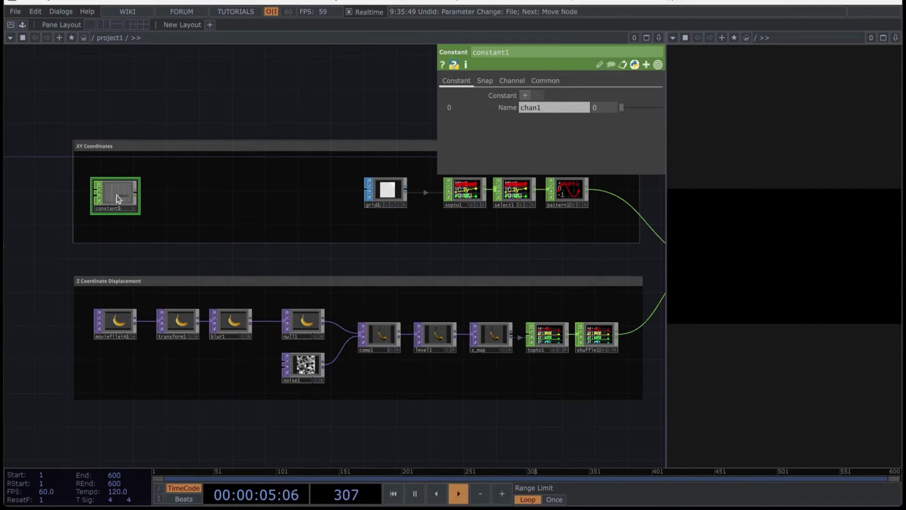
{"action": "left_click", "coordinate": [526, 95]}
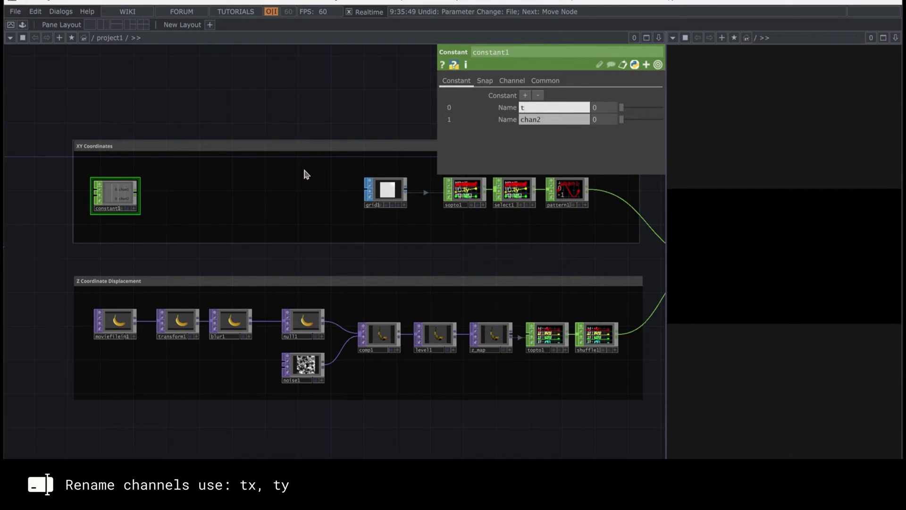
{"action": "left_click", "coordinate": [554, 108]}
{"action": "type", "text": "tx"}
{"action": "left_click", "coordinate": [576, 120]}
{"action": "type", "text": "ty"}
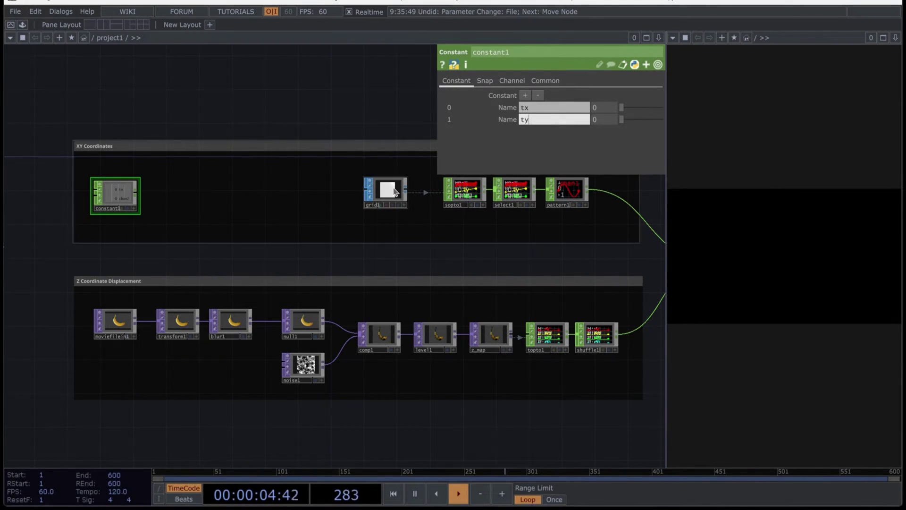
- Set the Grid SOP's size to 4 by 9
{"action": "left_click", "coordinate": [382, 191]}
{"action": "left_click_drag", "start_coordinate": [385, 108], "coordinate": [242, 180]}
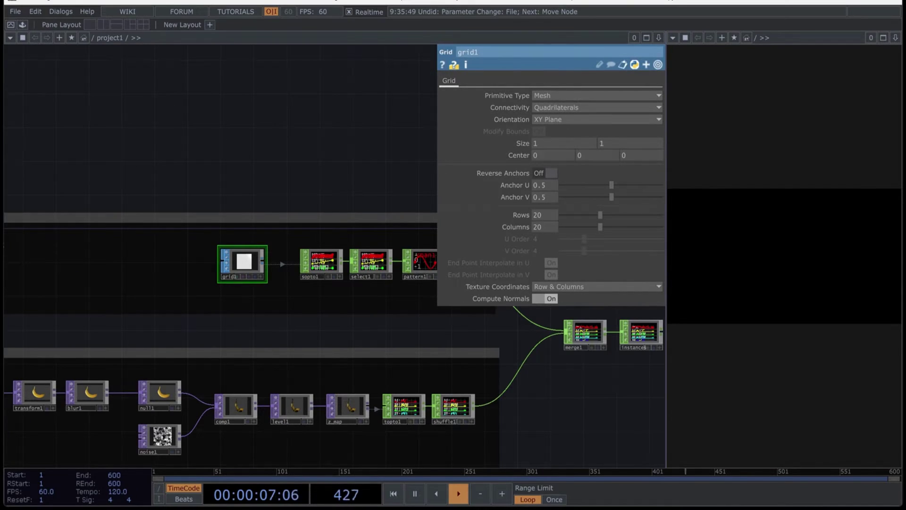
{"action": "left_click_drag", "start_coordinate": [311, 156], "coordinate": [247, 194]}
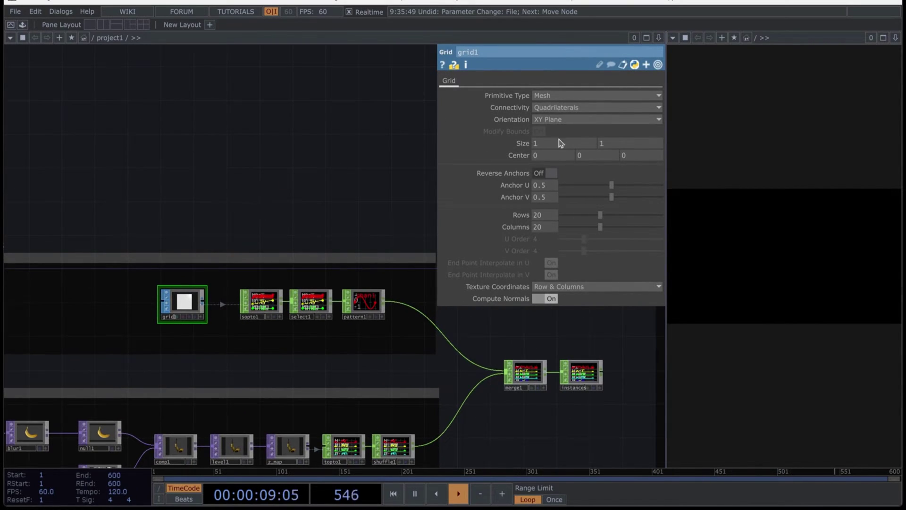
{"action": "key", "text": "Tab"}
{"action": "type", "text": "9"}
{"action": "key", "text": "Tab"}
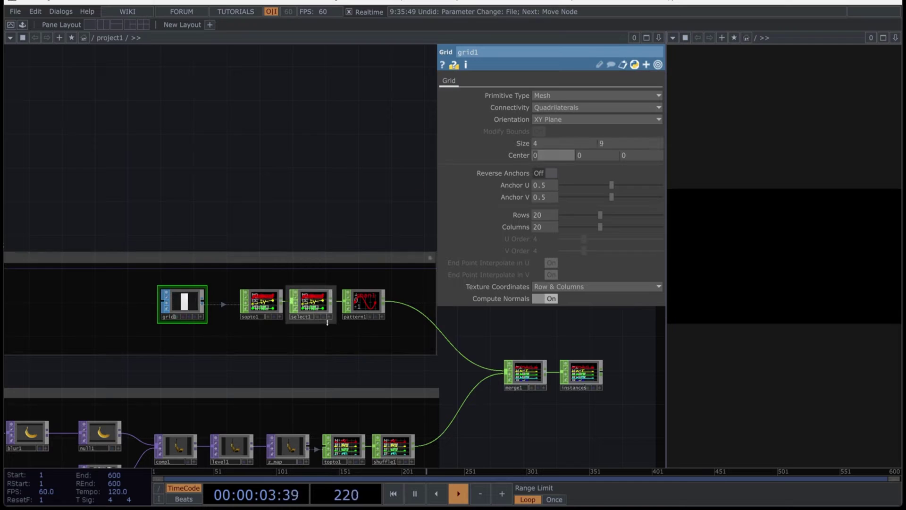
- Set the Select CHOP's channel names to tx ty and the following Pattern CHOP's type to Random
{"action": "left_click", "coordinate": [312, 305]}
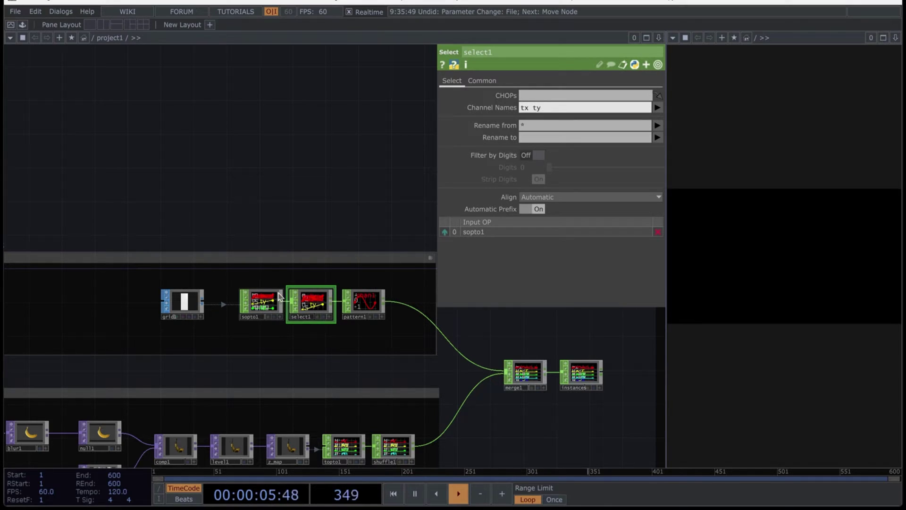
{"action": "left_click", "coordinate": [352, 295]}
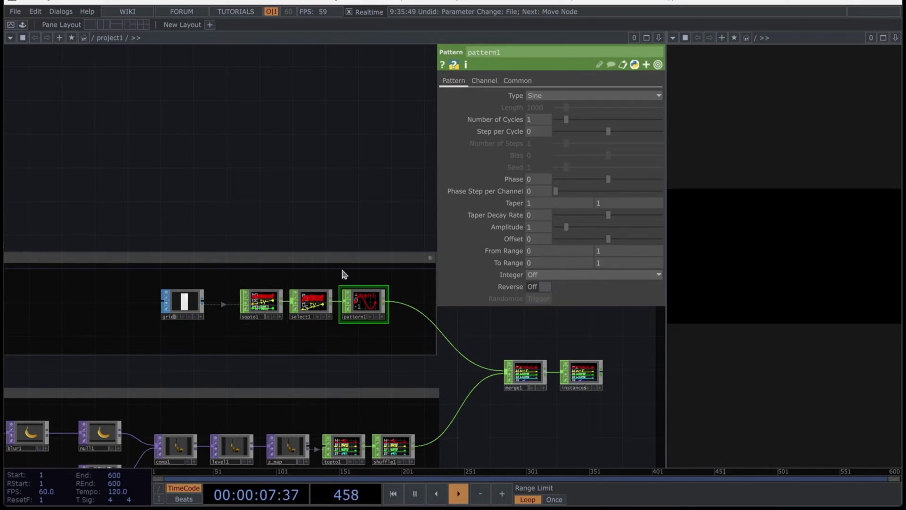
{"action": "left_click", "coordinate": [568, 100]}
{"action": "left_click", "coordinate": [566, 176]}
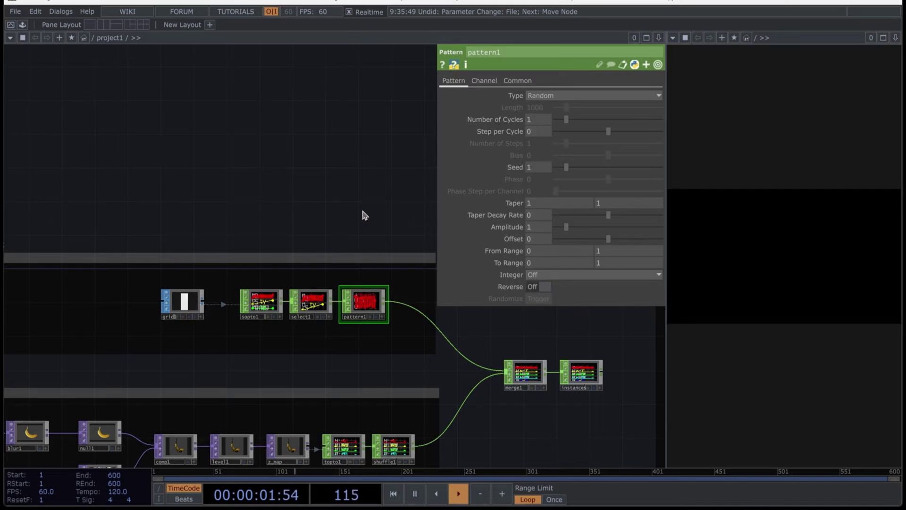
{"action": "left_click_drag", "start_coordinate": [346, 212], "coordinate": [301, 157]}
{"action": "scroll", "coordinate": [267, 271], "scroll_direction": "up", "scroll_amount": 3}
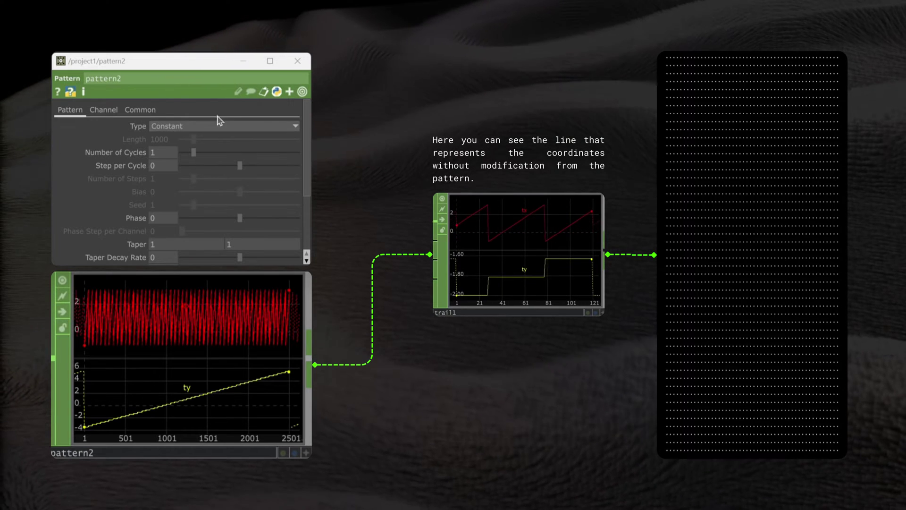
- In the separate pattern2 window, set the pattern type to Random and Combine Channels to Off
{"action": "left_click", "coordinate": [167, 127]}
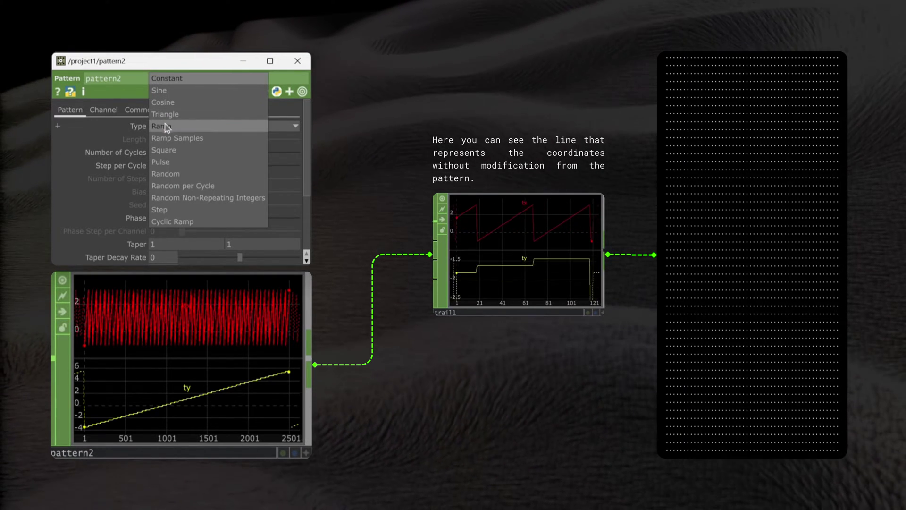
{"action": "left_click", "coordinate": [169, 175]}
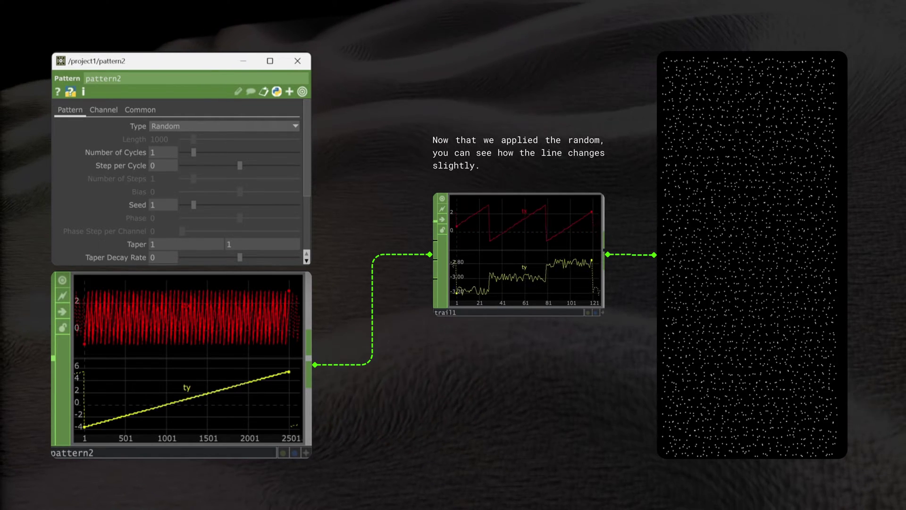
{"action": "left_click", "coordinate": [104, 110]}
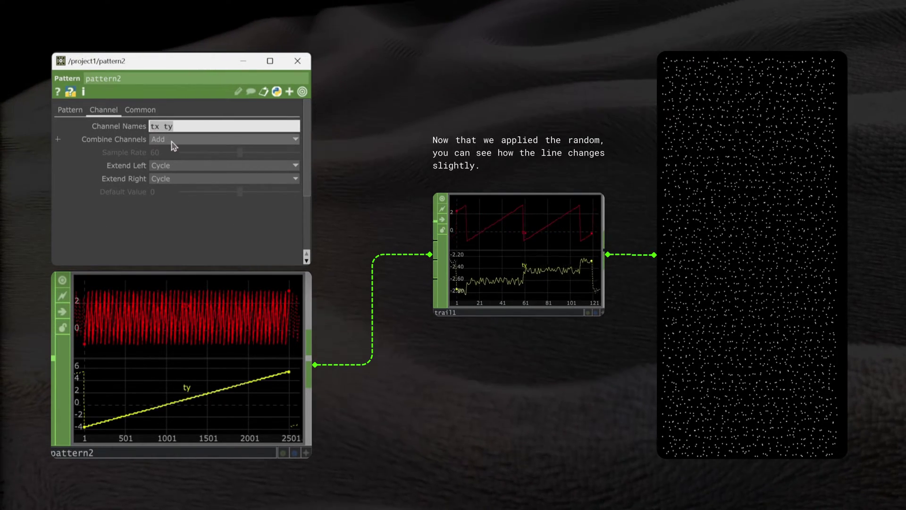
{"action": "left_click", "coordinate": [183, 128]}
{"action": "left_click", "coordinate": [197, 142]}
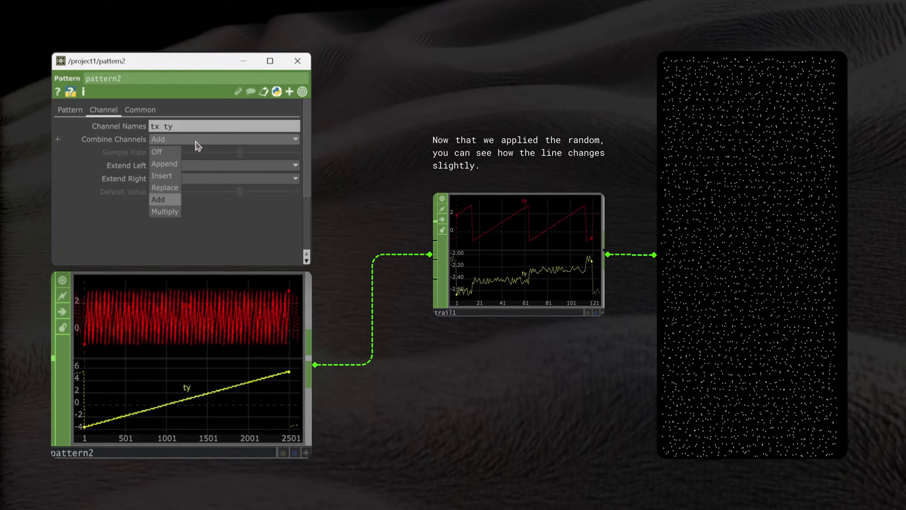
{"action": "left_click", "coordinate": [161, 152]}
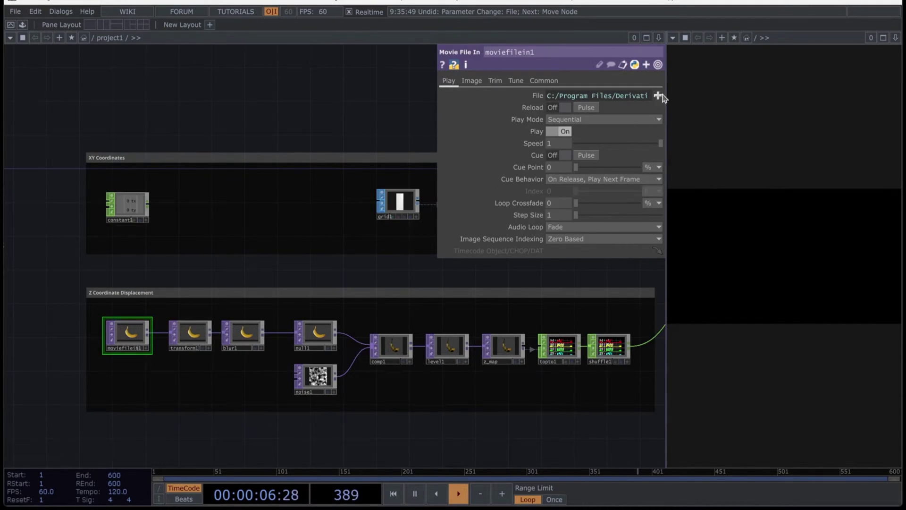
- Load the Desktop image Screenshot 2024-07-27 161230.png into the Movie File In TOP
{"action": "left_click", "coordinate": [658, 96]}
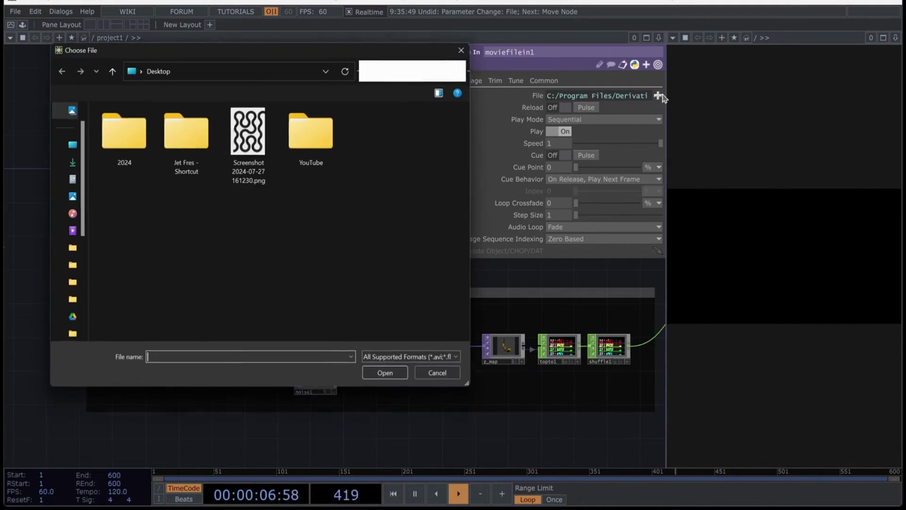
{"action": "double_click", "coordinate": [249, 141]}
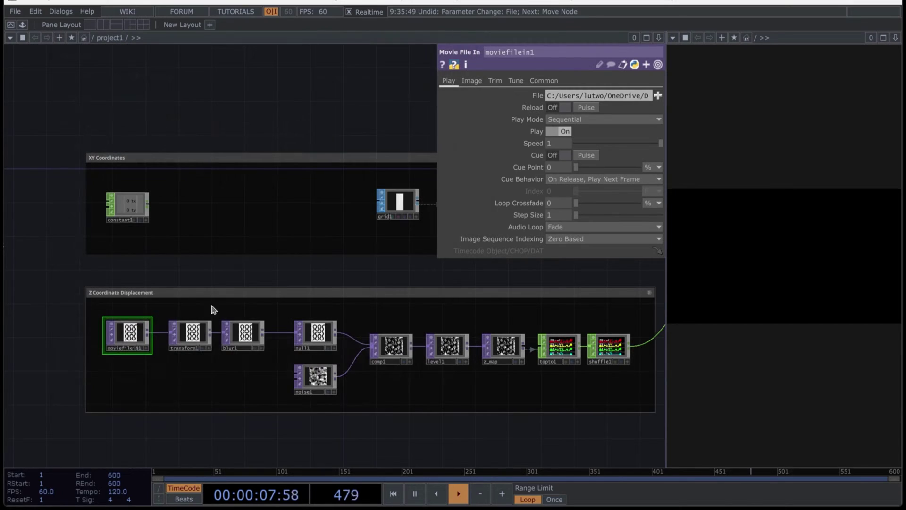
- Animate the Z Coordinate Displacement Transform TOP by setting its Translate Y to the expression absTime.seconds / 15
{"action": "left_click", "coordinate": [201, 334]}
{"action": "scroll", "coordinate": [146, 323], "scroll_direction": "up", "scroll_amount": 2}
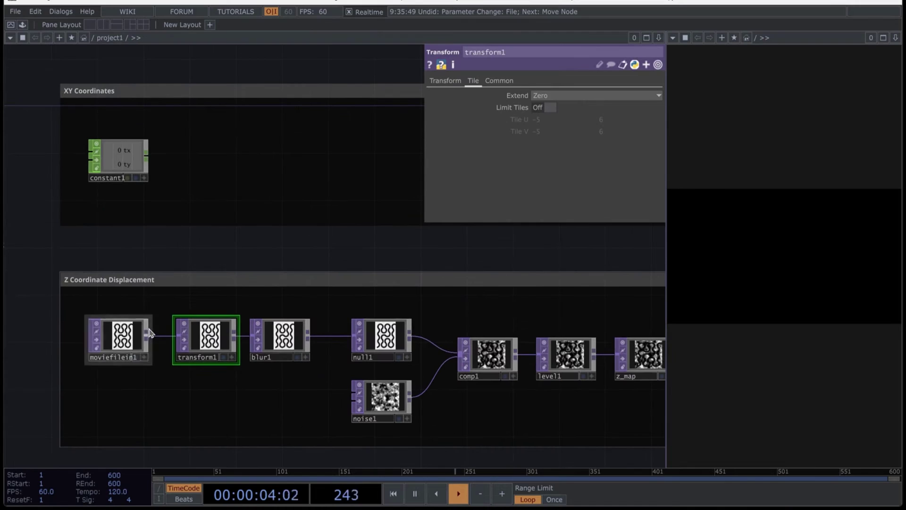
{"action": "left_click", "coordinate": [447, 82]}
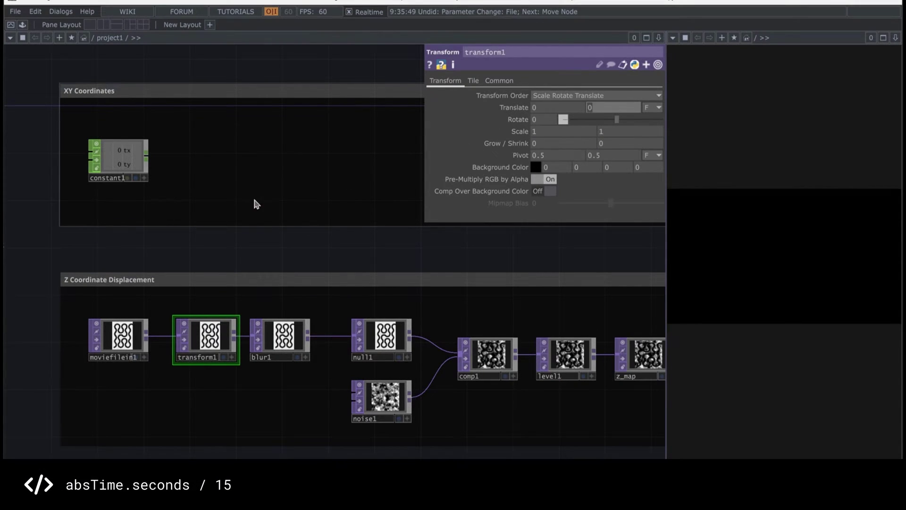
{"action": "type", "text": "absTim"}
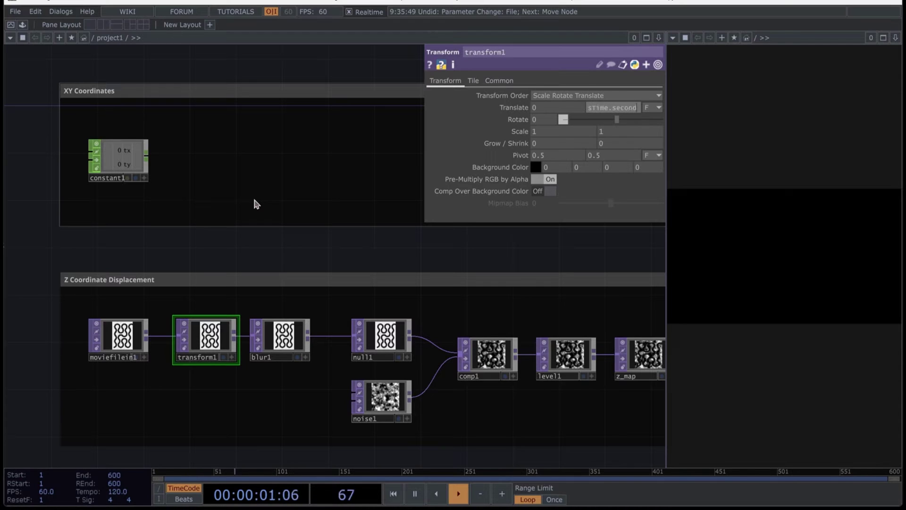
- Set the Transform TOP's tile extend mode to Repeat and check the scrolling pattern in the network
{"action": "left_click", "coordinate": [473, 80]}
{"action": "left_click", "coordinate": [548, 96]}
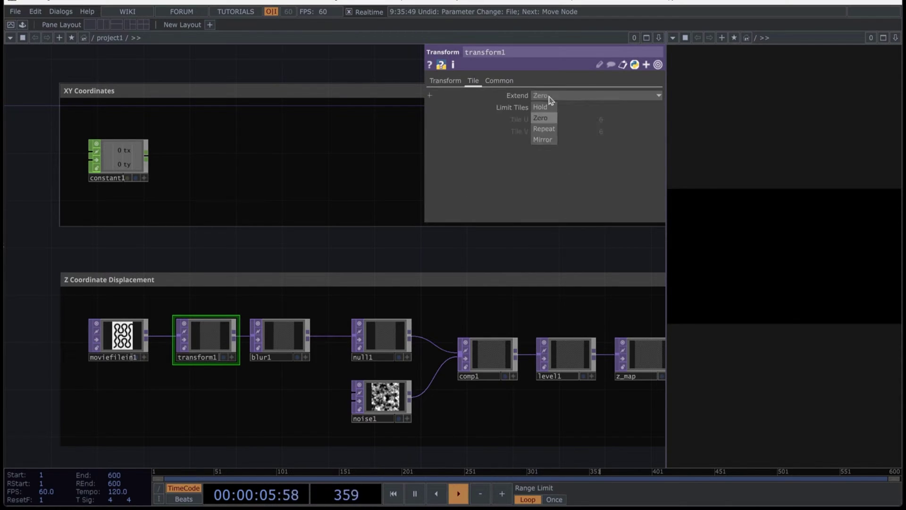
{"action": "left_click", "coordinate": [544, 129]}
{"action": "left_click", "coordinate": [446, 81]}
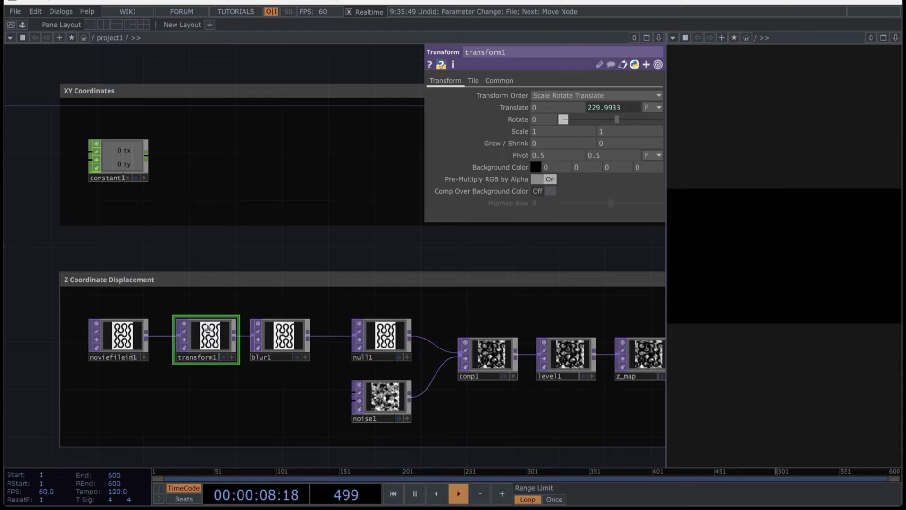
{"action": "scroll", "coordinate": [202, 337], "scroll_direction": "up", "scroll_amount": 3}
{"action": "scroll", "coordinate": [293, 227], "scroll_direction": "down", "scroll_amount": 5}
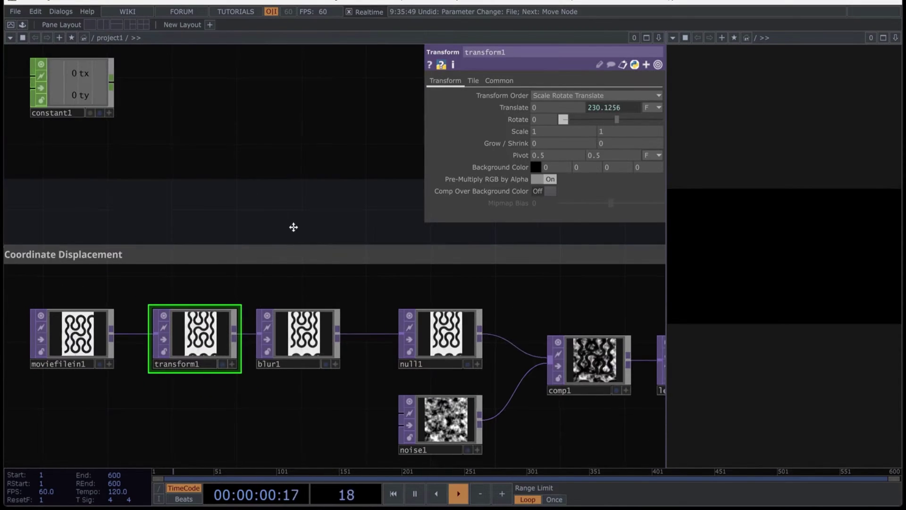
- Set the Blur TOP's Pre-Shrink to 2 and Filter Size to 10
{"action": "left_click", "coordinate": [377, 336]}
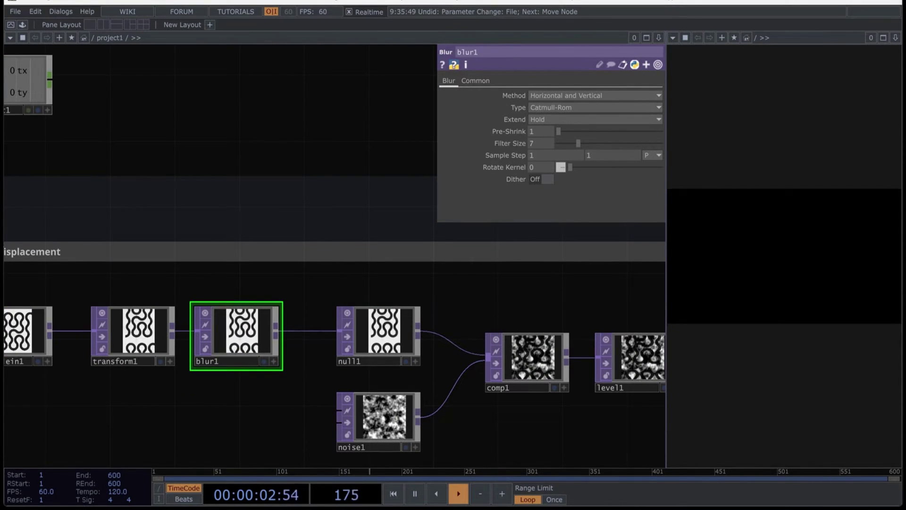
{"action": "left_click", "coordinate": [543, 133]}
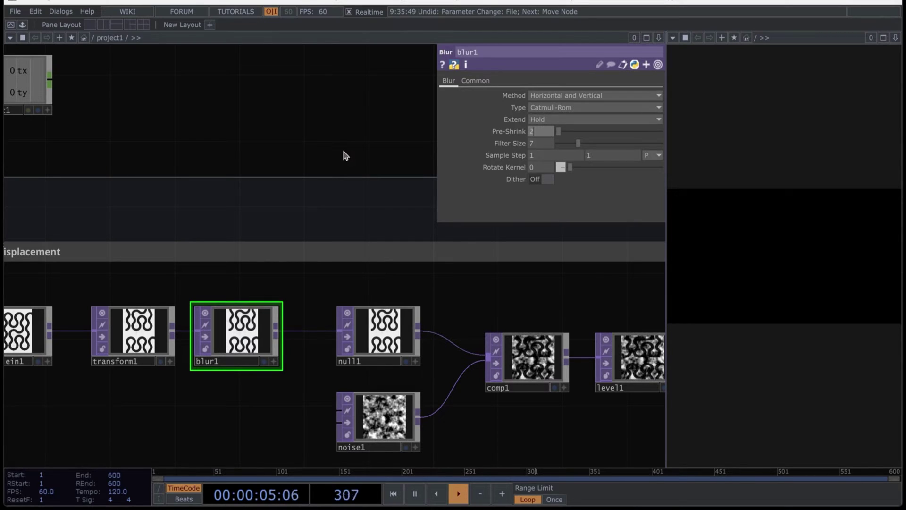
{"action": "type", "text": "2"}
{"action": "key", "text": "Tab"}
{"action": "type", "text": "10"}
- Set the Noise TOP's Period to 3, Harmonic Spread to 0 and Harmonic Gain to 1
{"action": "left_click_drag", "start_coordinate": [342, 209], "coordinate": [240, 174]}
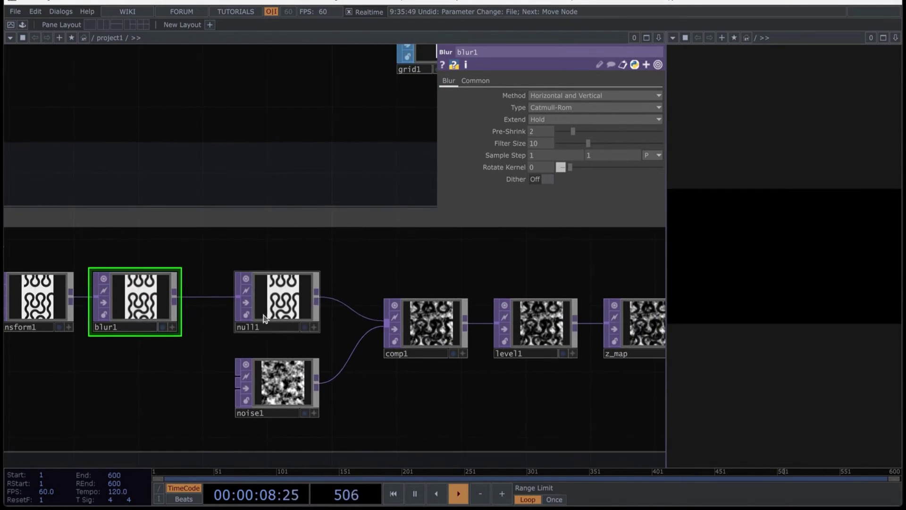
{"action": "left_click", "coordinate": [291, 396]}
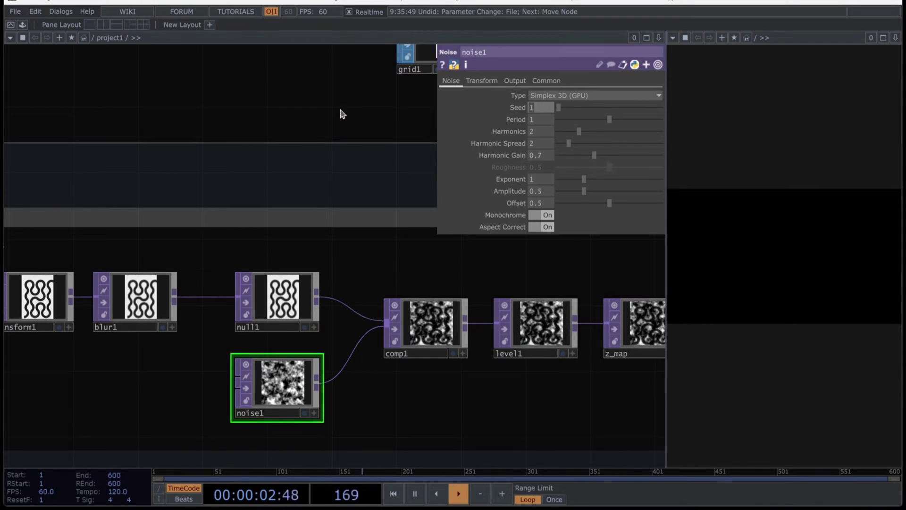
{"action": "type", "text": "8"}
{"action": "key", "text": "Tab"}
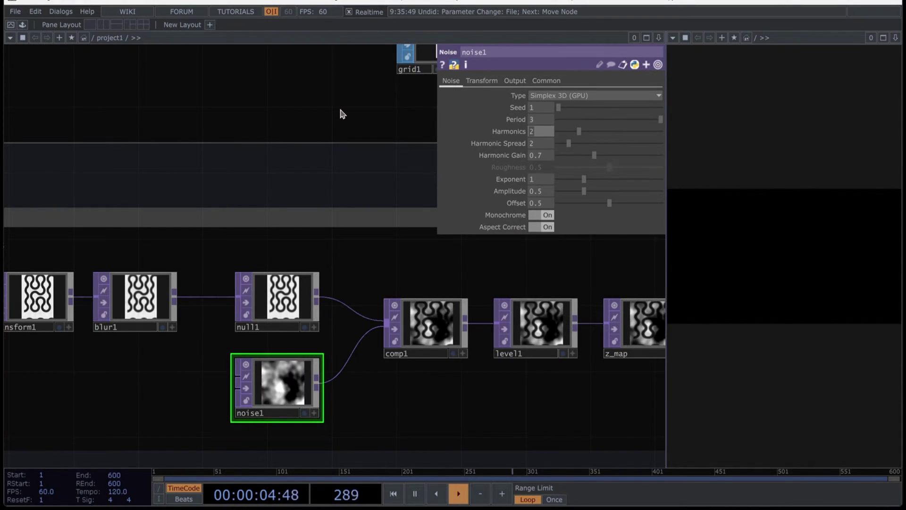
{"action": "type", "text": "0"}
{"action": "key", "text": "Tab"}
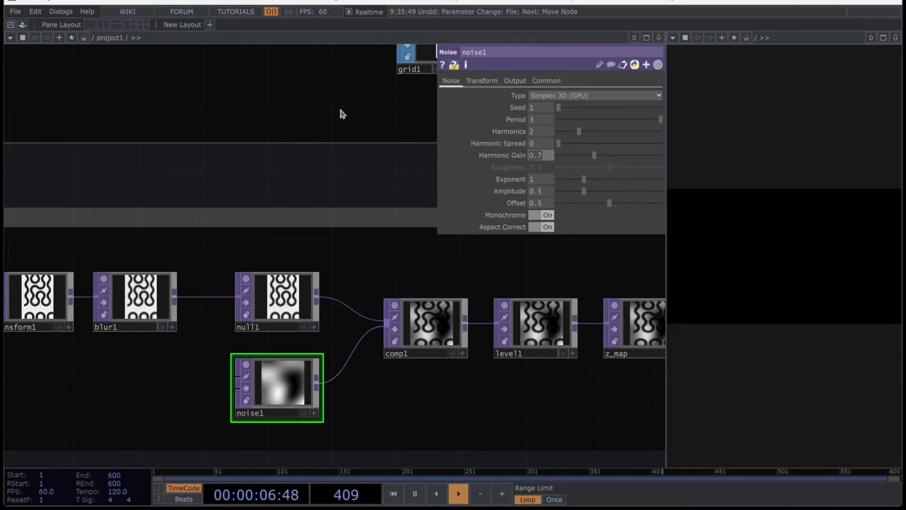
{"action": "type", "text": "1"}
{"action": "key", "text": "Tab"}
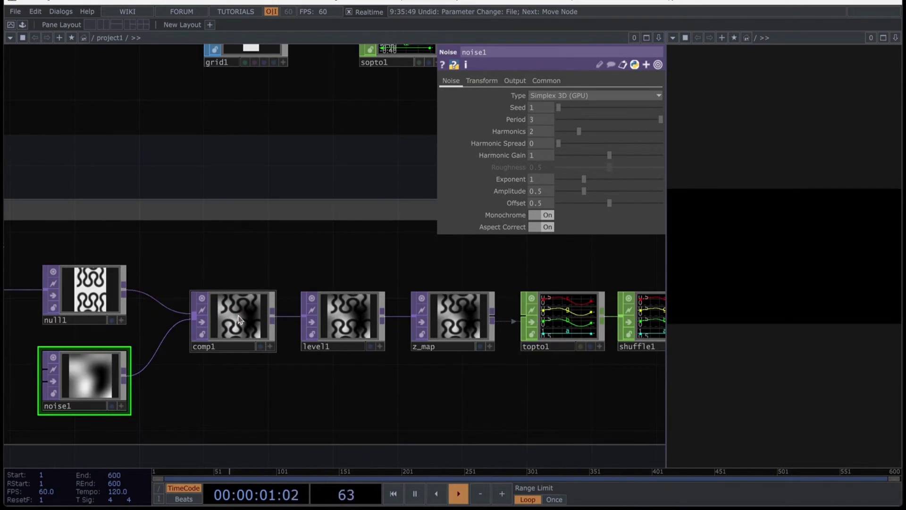
- Change the operation of the Composite TOP that combines null1 and noise1 from Multiply to another blending mode
{"action": "left_click", "coordinate": [233, 316]}
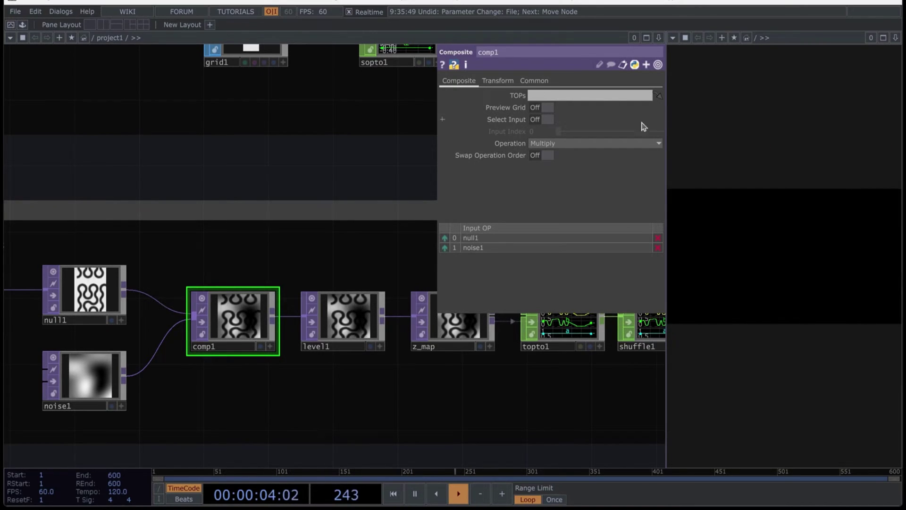
{"action": "left_click", "coordinate": [637, 143]}
{"action": "left_click", "coordinate": [544, 177]}
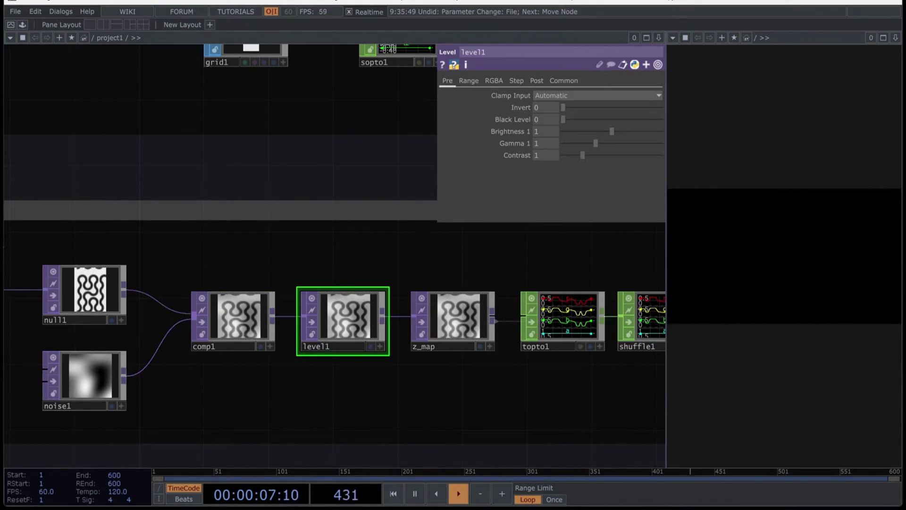
- Set the Level TOP's Invert to 0.8, Brightness 1 to 0.9 and Gamma 1 to 0.7
{"action": "left_click_drag", "start_coordinate": [386, 150], "coordinate": [313, 157]}
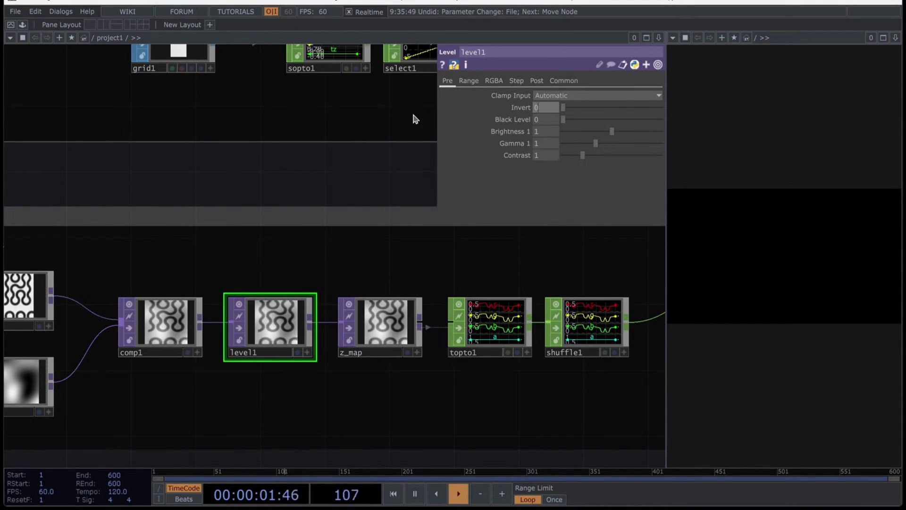
{"action": "type", "text": ".8"}
{"action": "key", "text": "Tab"}
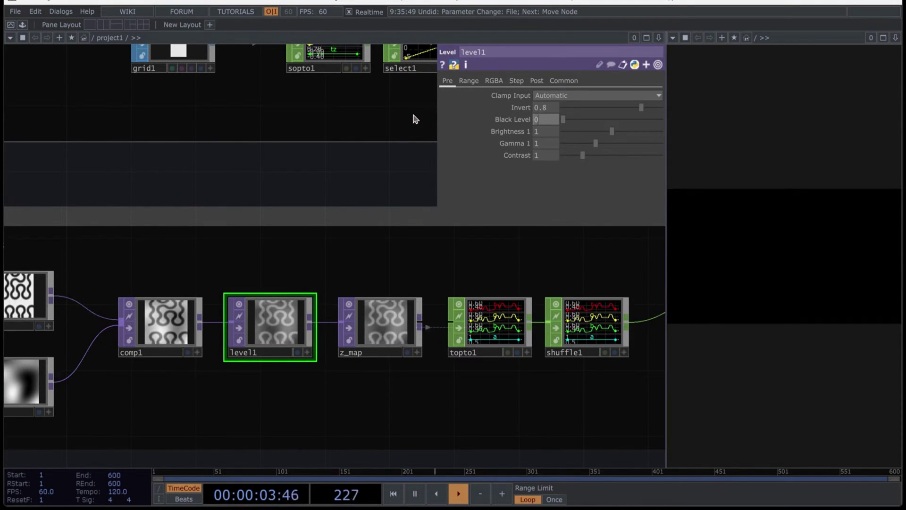
{"action": "key", "text": "Tab"}
{"action": "type", "text": "0.9"}
{"action": "key", "text": "Tab"}
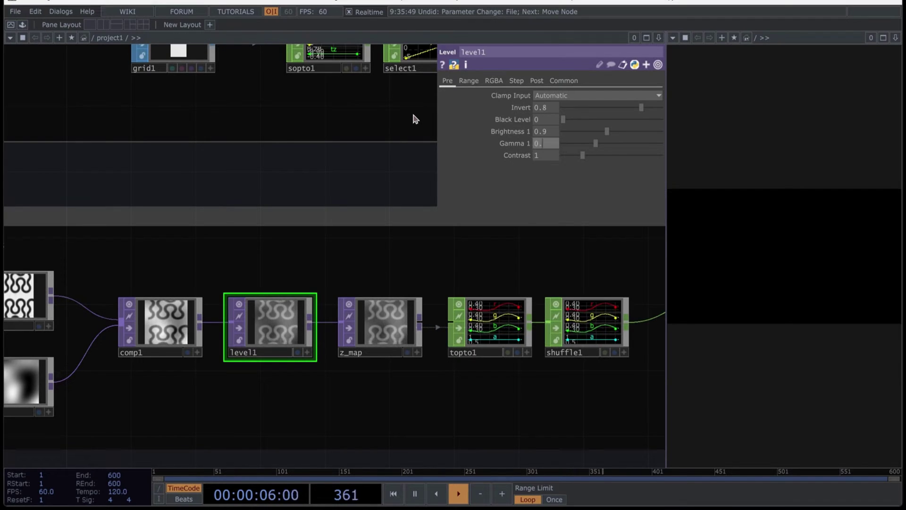
{"action": "type", "text": "0.7"}
{"action": "key", "text": "Tab"}
{"action": "key", "text": "Tab"}
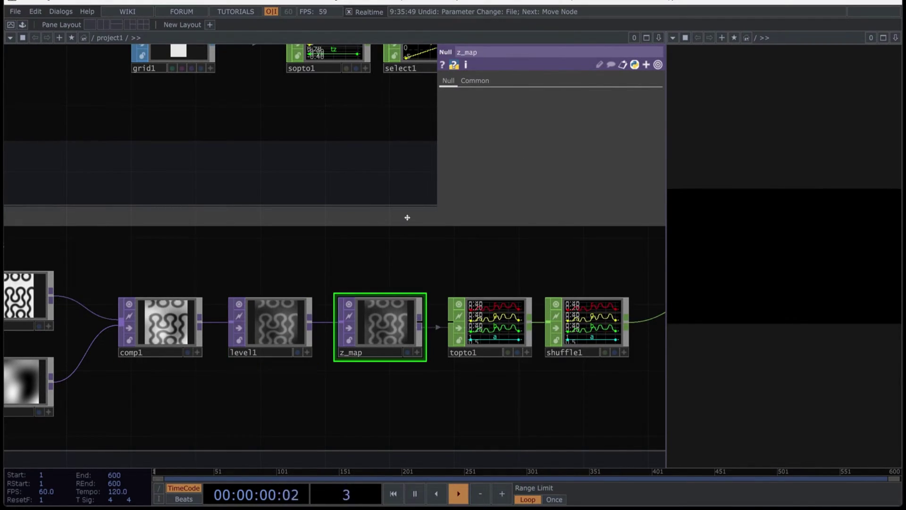
- Change the Crop mode of topto1 to convert the whole image, and set shuffle1's Method to Sequence Channels by Name
{"action": "left_click_drag", "start_coordinate": [406, 214], "coordinate": [287, 214]}
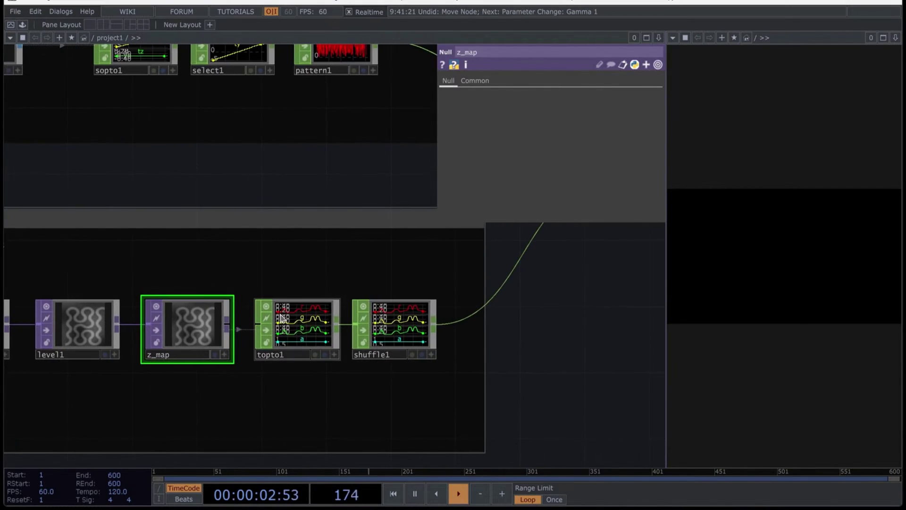
{"action": "left_click", "coordinate": [306, 330]}
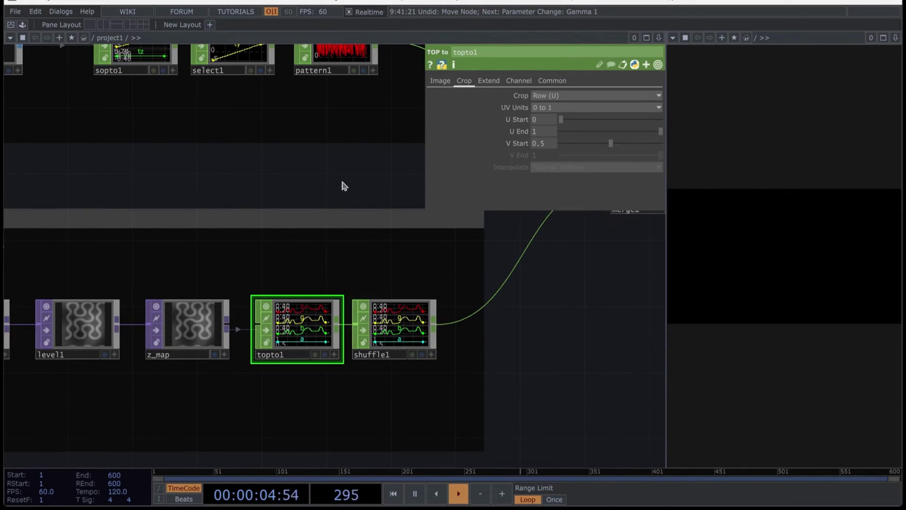
{"action": "left_click", "coordinate": [558, 95]}
{"action": "left_click", "coordinate": [553, 151]}
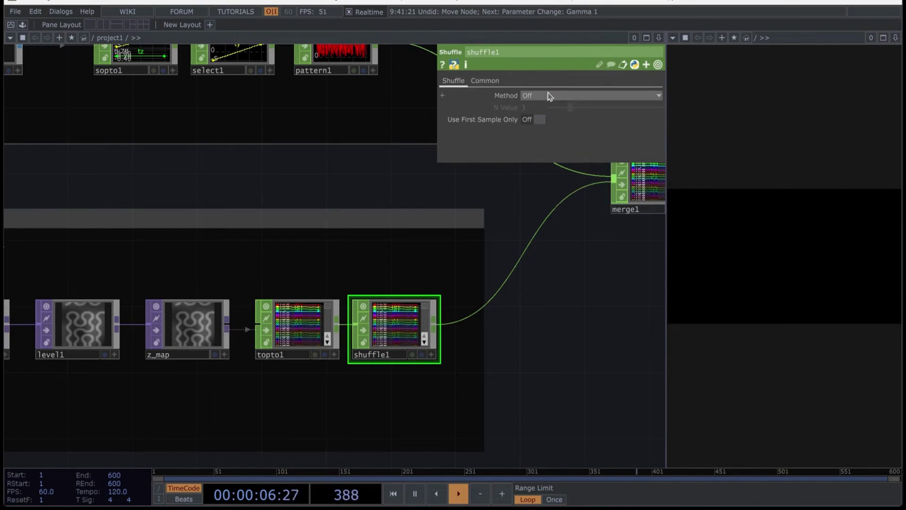
{"action": "left_click", "coordinate": [545, 96]}
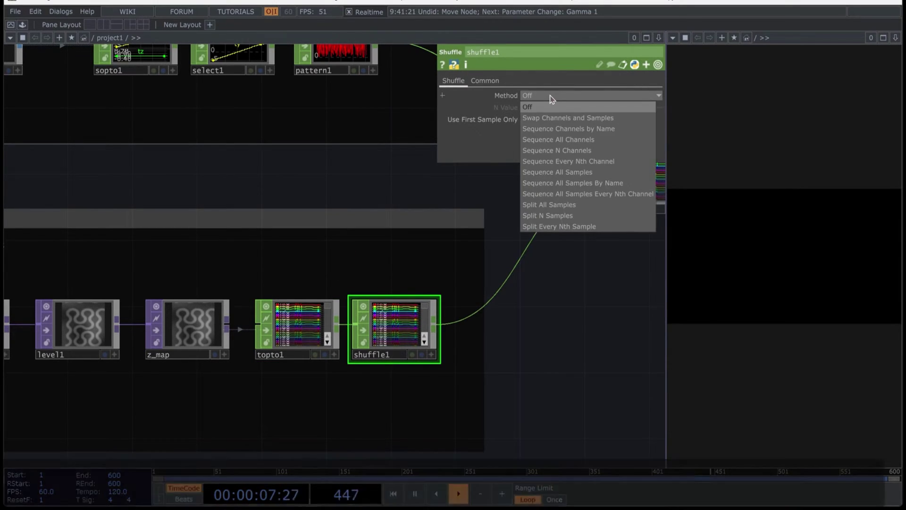
{"action": "left_click", "coordinate": [569, 129]}
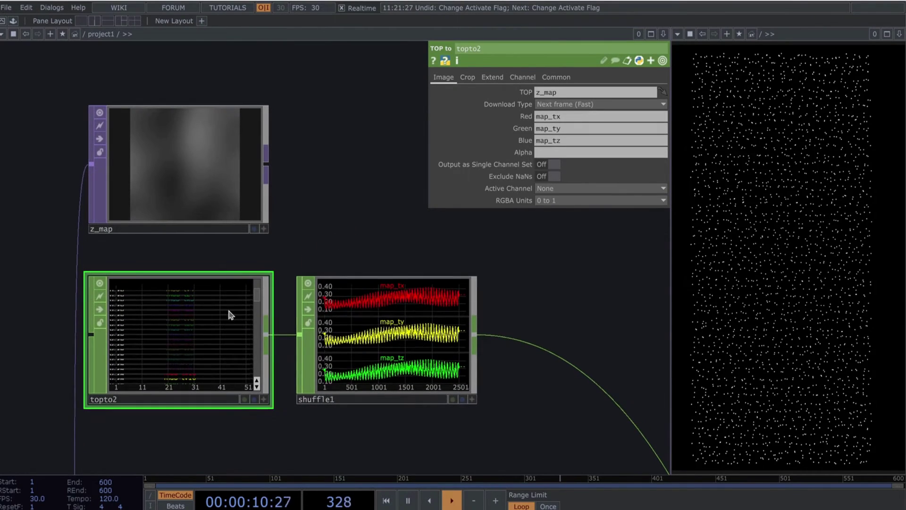
- Examine the z_map source and look through the numbered map_tx, map_ty and map_tz channels in topto2's viewer
{"action": "left_click", "coordinate": [206, 196]}
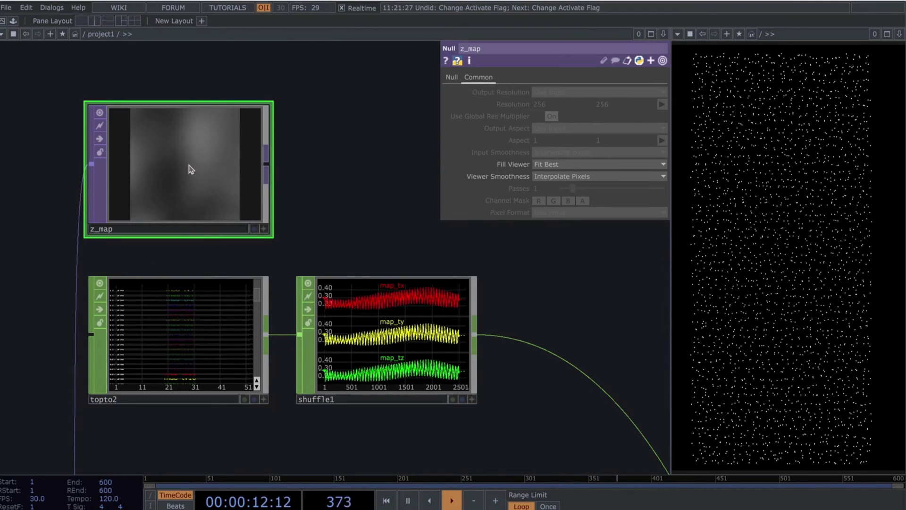
{"action": "left_click", "coordinate": [168, 294]}
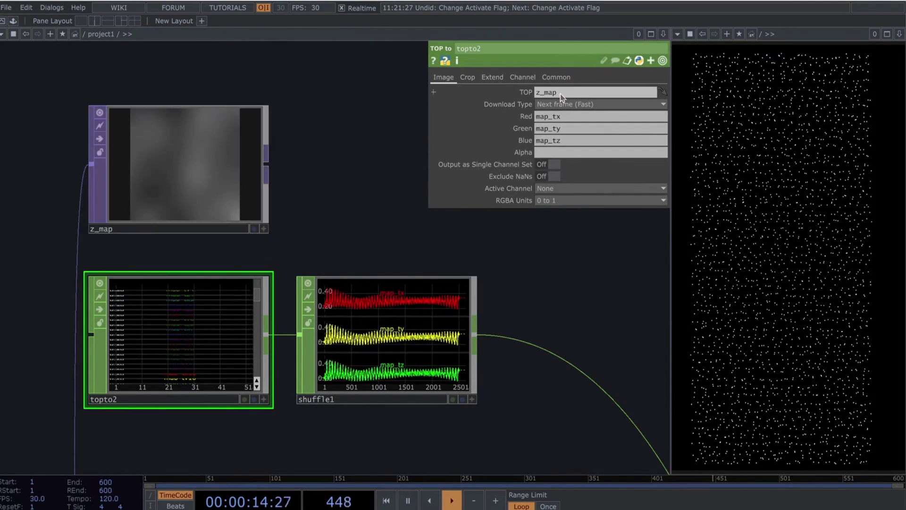
{"action": "scroll", "coordinate": [151, 351], "scroll_direction": "up", "scroll_amount": 5}
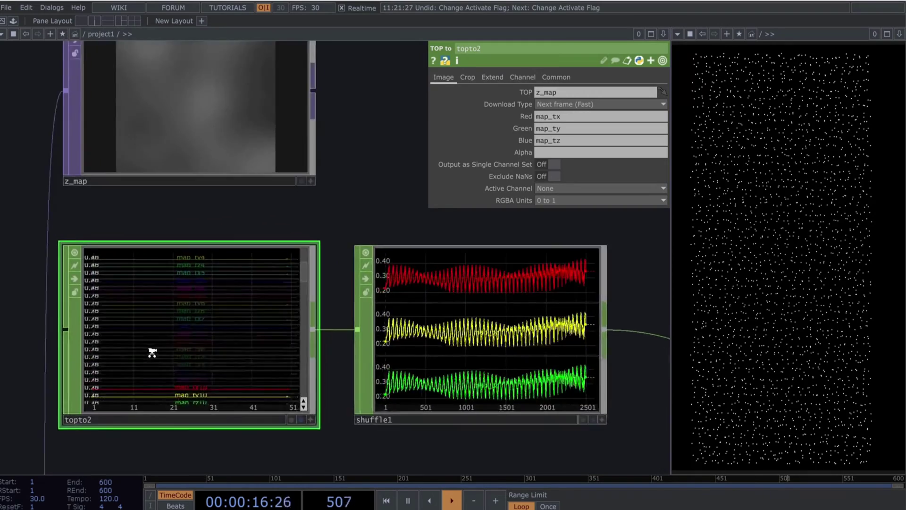
{"action": "left_click", "coordinate": [375, 448]}
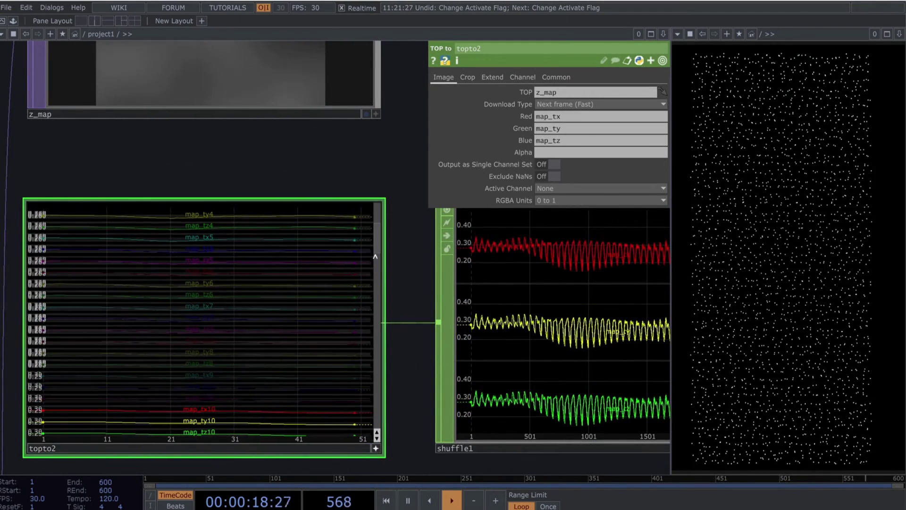
{"action": "left_click_drag", "start_coordinate": [376, 243], "coordinate": [364, 342]}
{"action": "scroll", "coordinate": [365, 342], "scroll_direction": "up", "scroll_amount": 7}
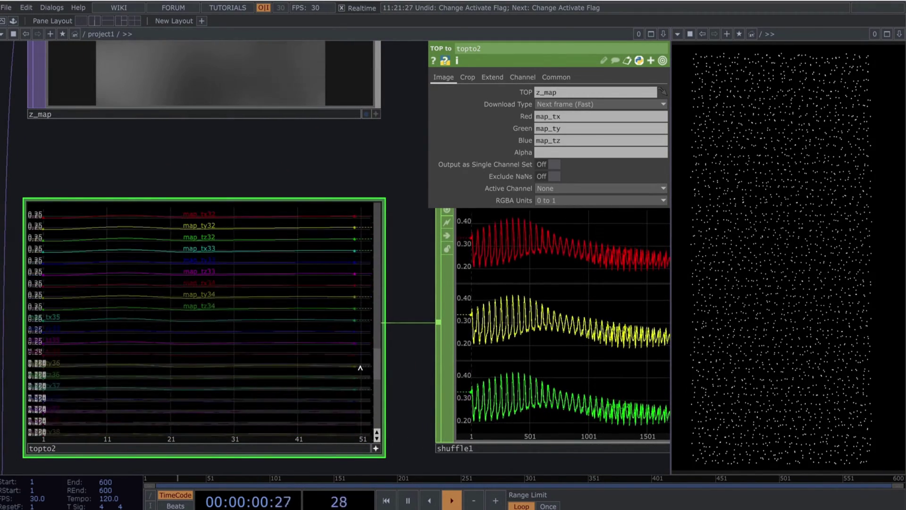
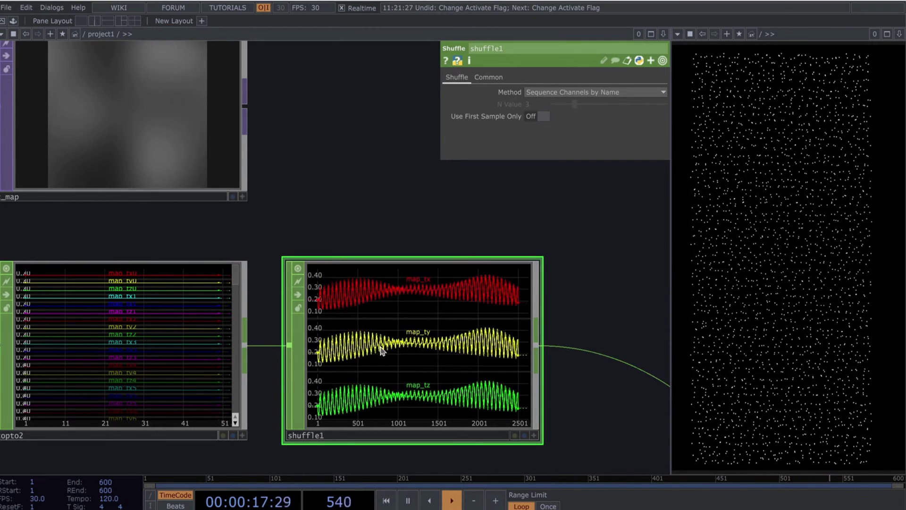
- Set box1's Size to 4, 1, 4 and its Scale to 0.007
{"action": "scroll", "coordinate": [381, 225], "scroll_direction": "down", "scroll_amount": 3}
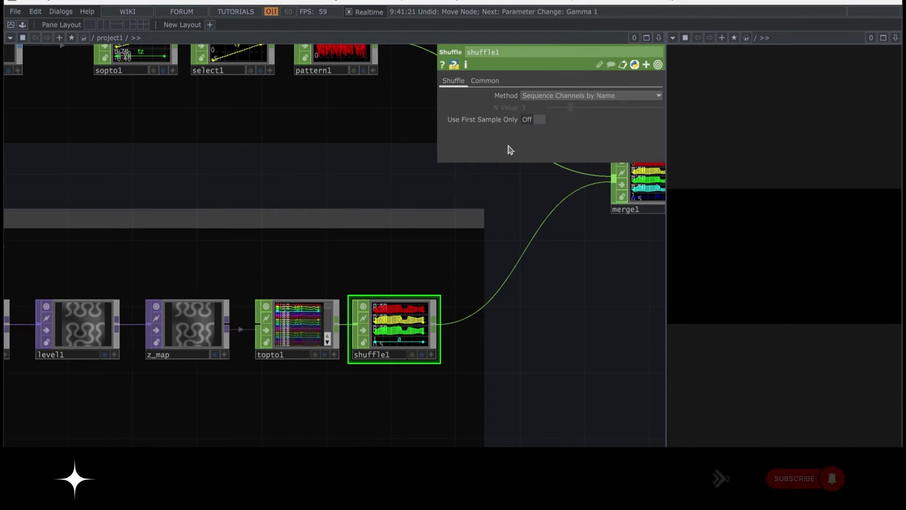
{"action": "left_click_drag", "start_coordinate": [617, 283], "coordinate": [198, 365]}
{"action": "left_click", "coordinate": [241, 279]}
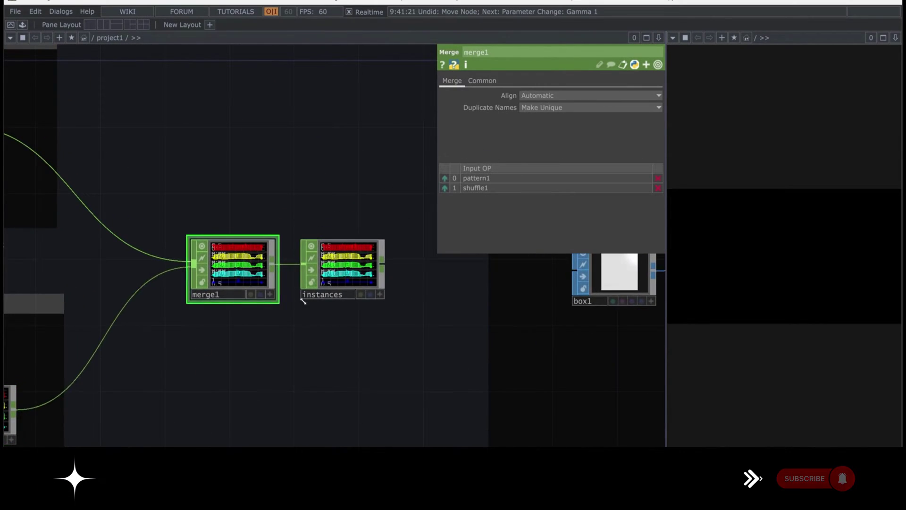
{"action": "scroll", "coordinate": [250, 358], "scroll_direction": "down", "scroll_amount": 3}
{"action": "scroll", "coordinate": [250, 358], "scroll_direction": "down", "scroll_amount": 2}
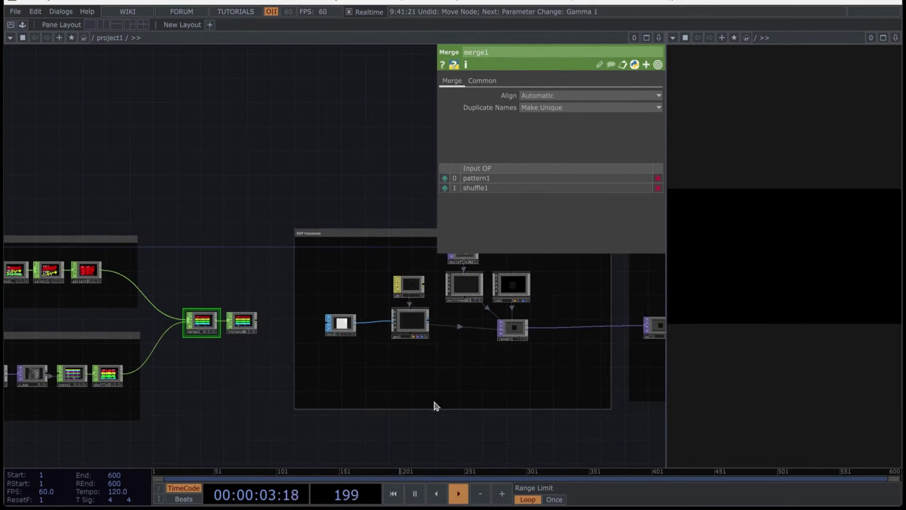
{"action": "scroll", "coordinate": [430, 435], "scroll_direction": "right", "scroll_amount": 2}
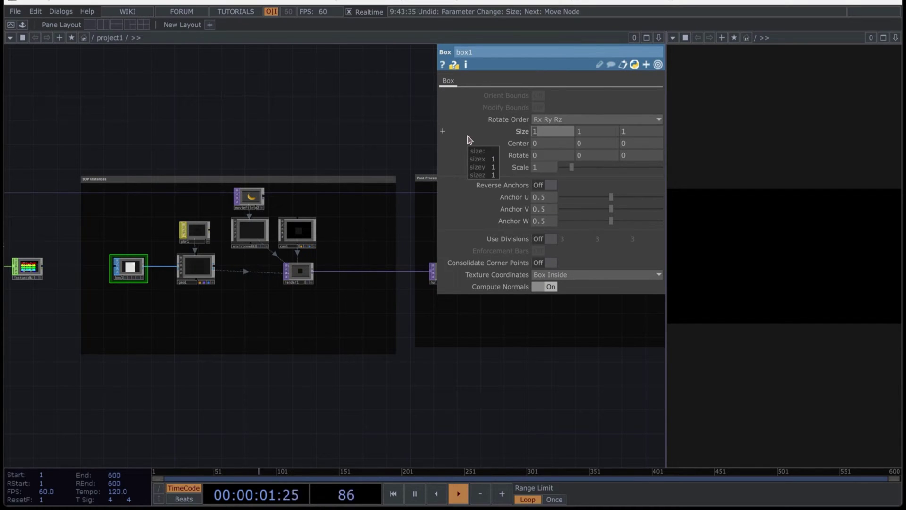
{"action": "type", "text": "4"}
{"action": "key", "text": "Tab"}
{"action": "key", "text": "Tab"}
{"action": "type", "text": "4"}
{"action": "key", "text": "Return"}
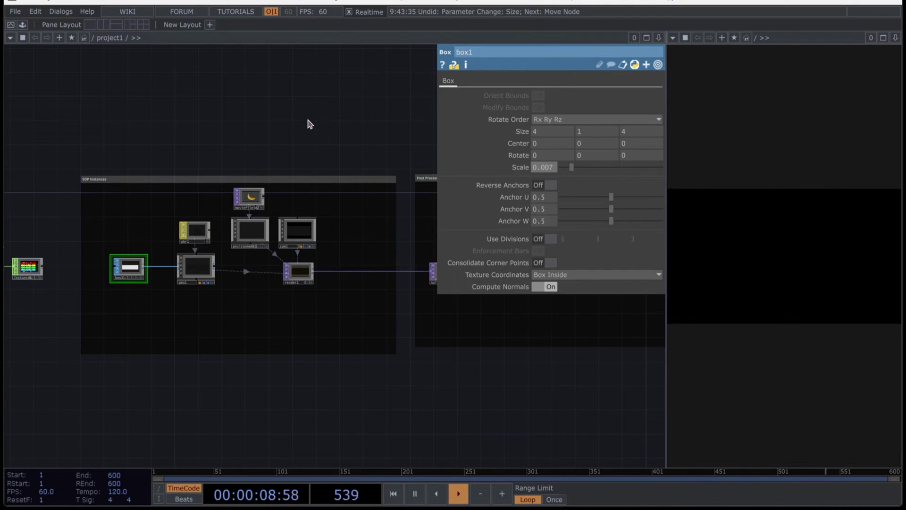
- Add a Ramp TOP directly above pbr1 in the SOP Instances network
{"action": "scroll", "coordinate": [141, 285], "scroll_direction": "up", "scroll_amount": 3}
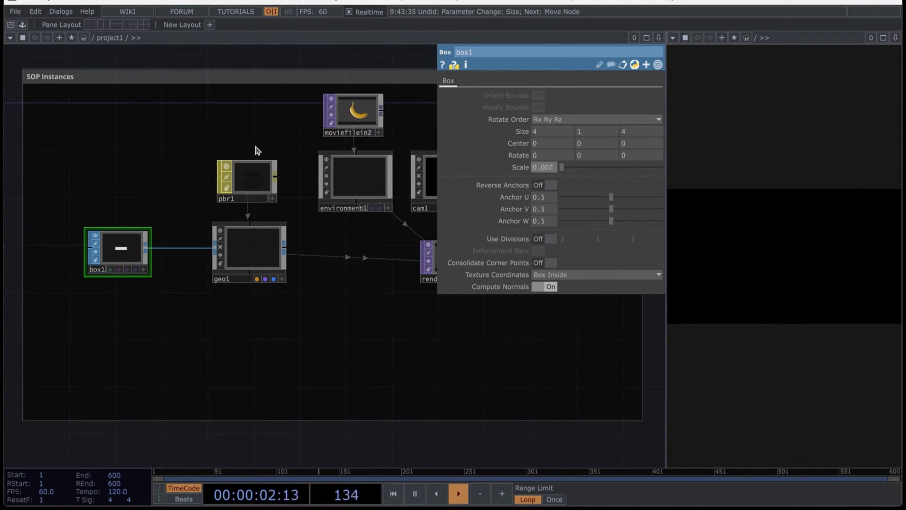
{"action": "scroll", "coordinate": [254, 143], "scroll_direction": "down", "scroll_amount": 3}
{"action": "left_click", "coordinate": [249, 169]}
{"action": "left_click_drag", "start_coordinate": [294, 395], "coordinate": [258, 419]}
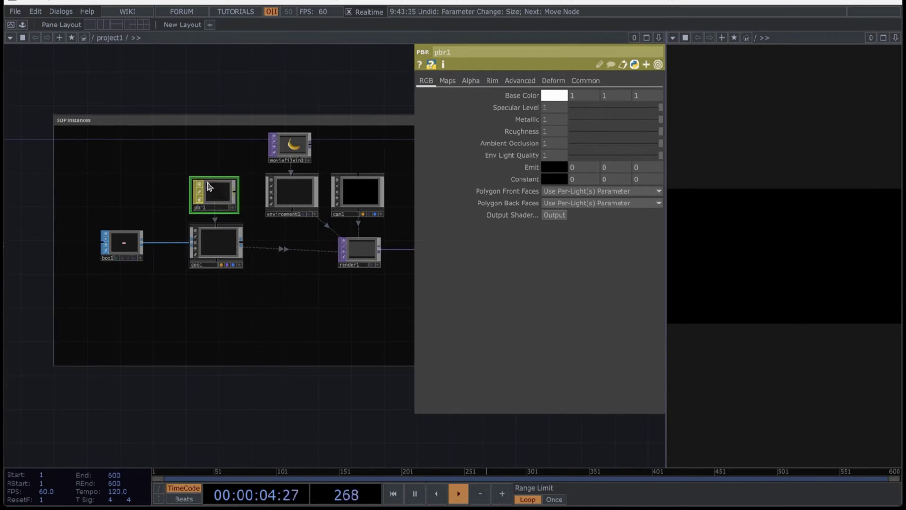
{"action": "key", "text": "Tab"}
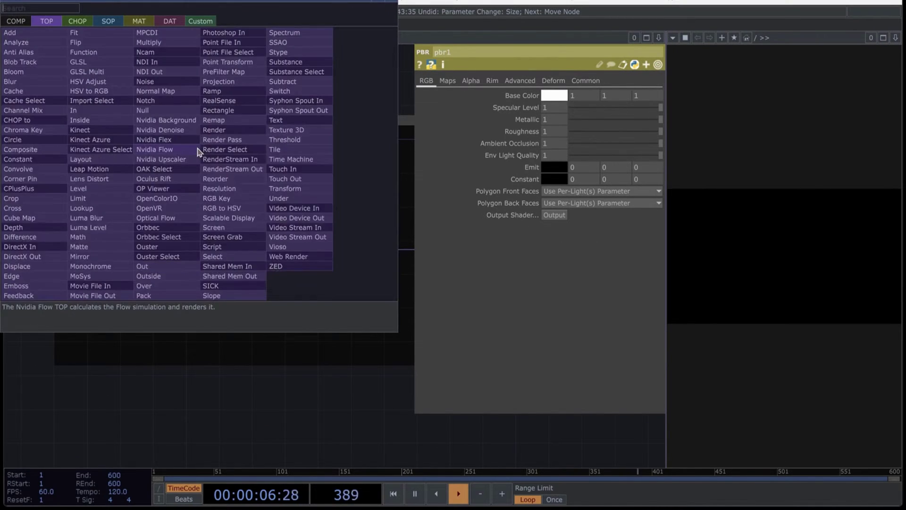
{"action": "type", "text": "ramp"}
{"action": "key", "text": "Return"}
{"action": "left_click", "coordinate": [220, 143]}
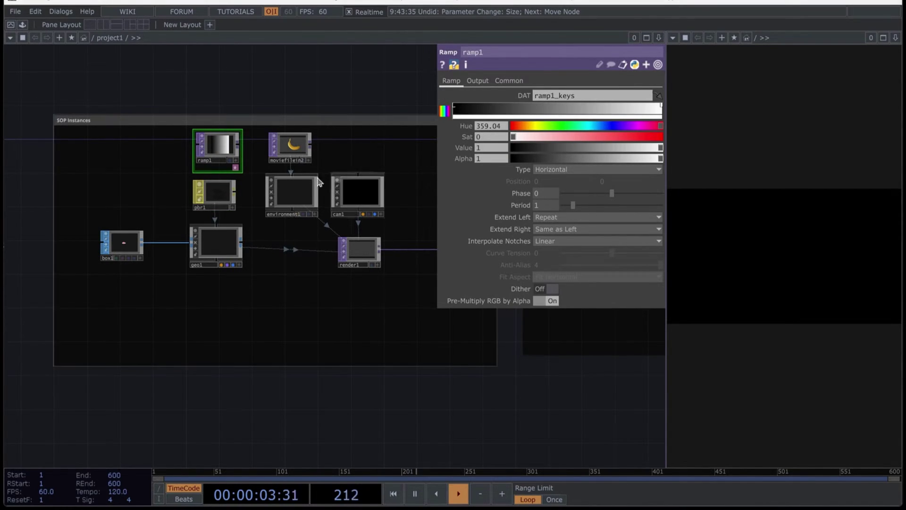
- Add a black key with Value 0 and Alpha 0 near the white end of ramp1's gradient
{"action": "scroll", "coordinate": [220, 139], "scroll_direction": "up", "scroll_amount": 4}
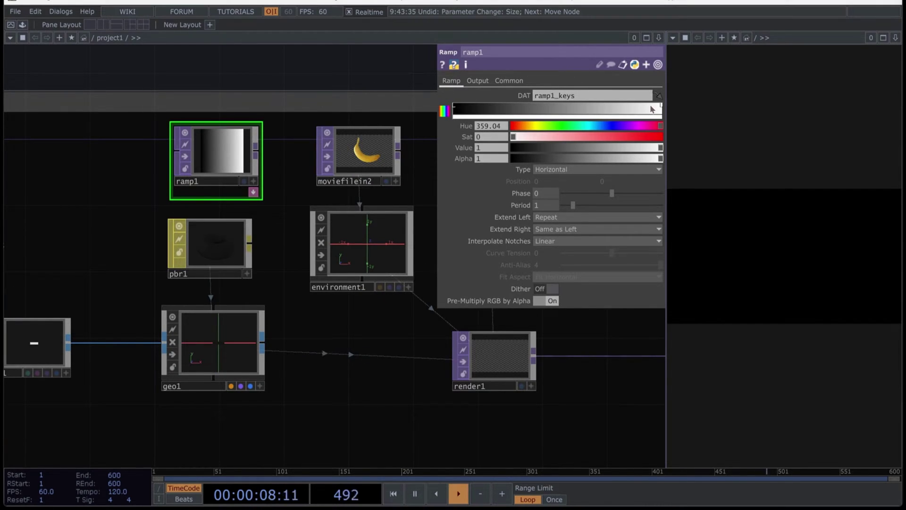
{"action": "left_click", "coordinate": [652, 108]}
{"action": "left_click_drag", "start_coordinate": [652, 148], "coordinate": [484, 159]}
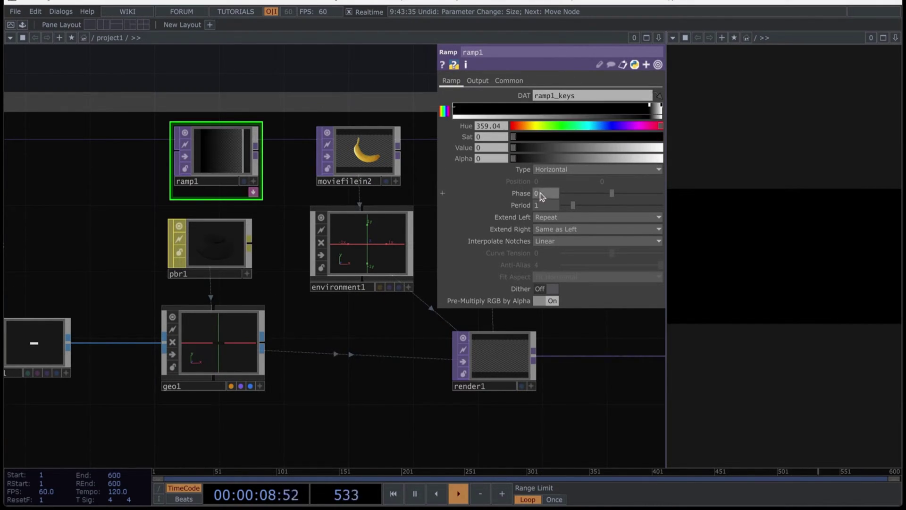
- Set ramp1's Phase to -1 and Period to 0.1 to repeat the gradient as thin stripes
{"action": "type", "text": "-"}
{"action": "type", "text": "1"}
{"action": "key", "text": "Return"}
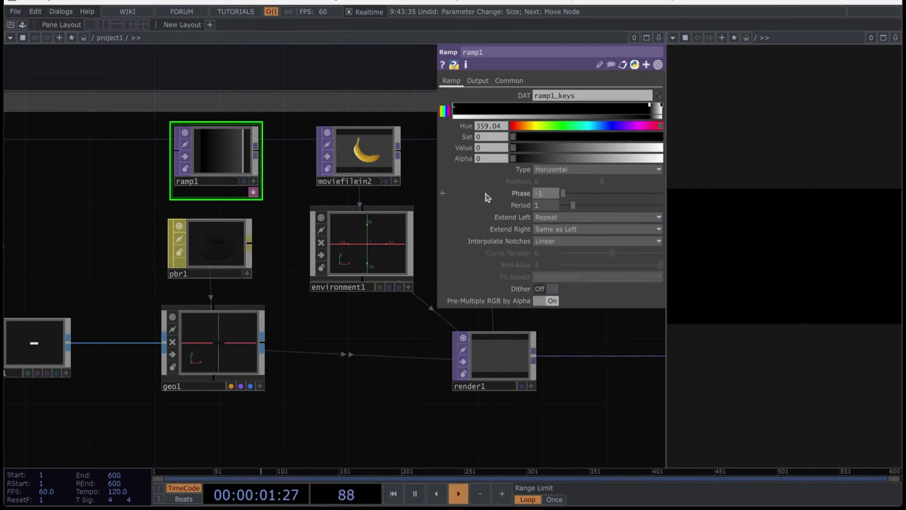
{"action": "left_click", "coordinate": [546, 206]}
{"action": "type", "text": "0."}
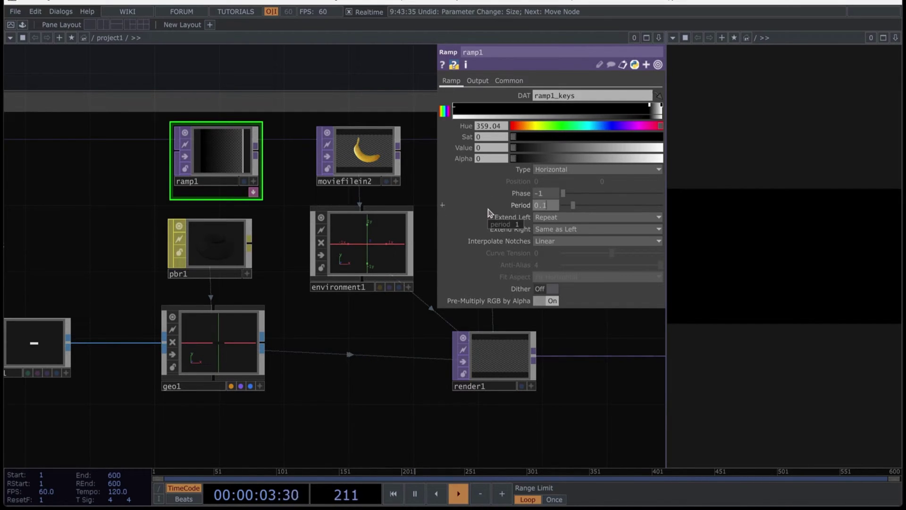
{"action": "scroll", "coordinate": [217, 146], "scroll_direction": "up", "scroll_amount": 5}
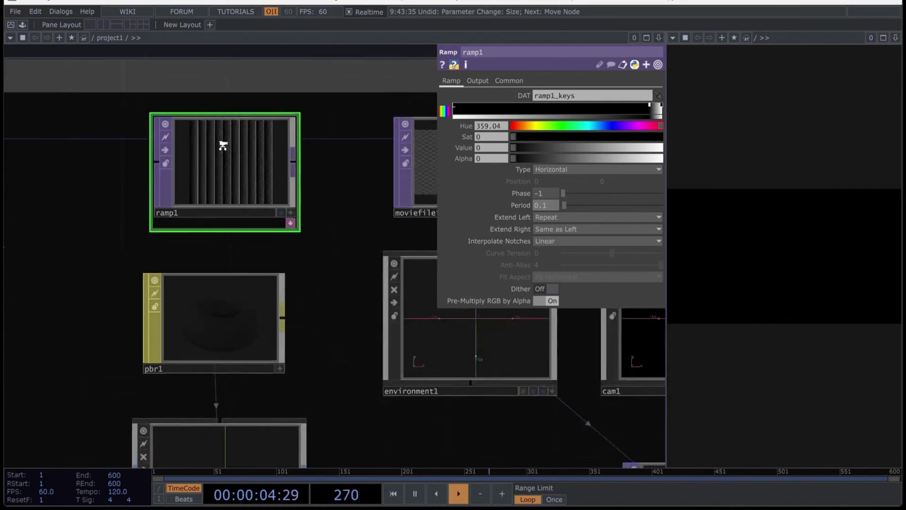
{"action": "scroll", "coordinate": [226, 164], "scroll_direction": "down", "scroll_amount": 6}
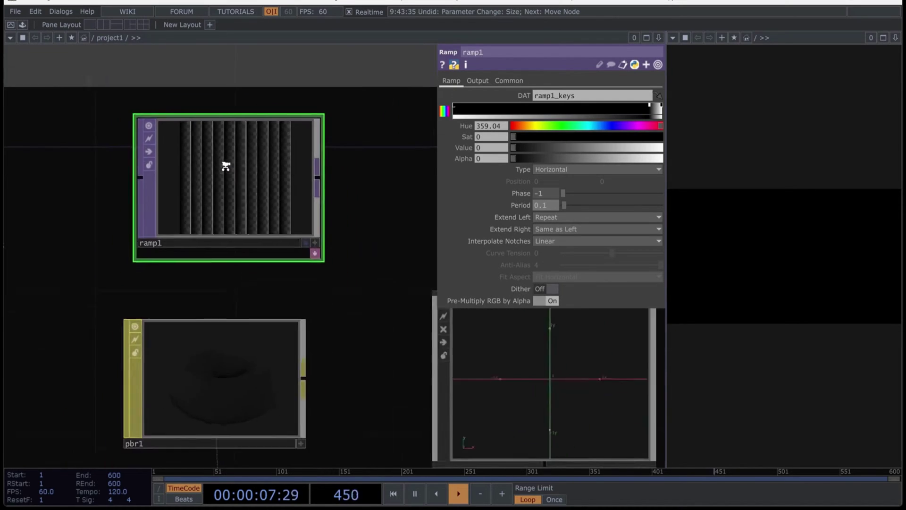
- Assign ramp1 as both the Emit Map and the Base Color Map of pbr1
{"action": "left_click", "coordinate": [251, 263]}
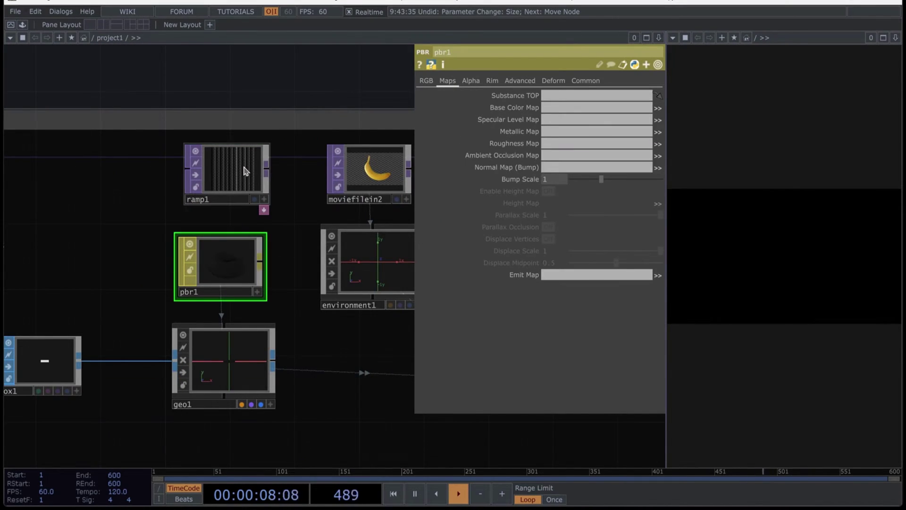
{"action": "left_click_drag", "start_coordinate": [247, 170], "coordinate": [590, 274]}
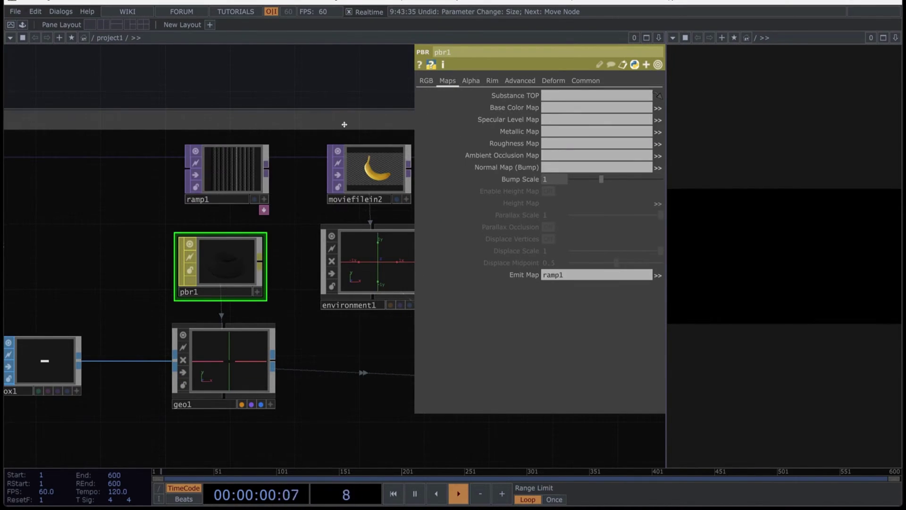
{"action": "left_click_drag", "start_coordinate": [237, 175], "coordinate": [561, 109]}
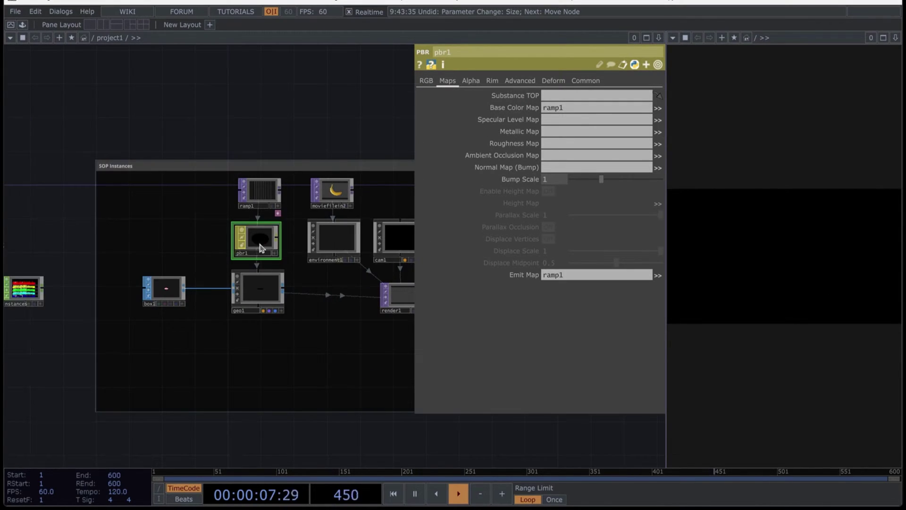
- Set pbr1's Metallic to 0 and Roughness to 0.3
{"action": "key", "text": "Tab"}
{"action": "type", "text": "0"}
{"action": "key", "text": "Tab"}
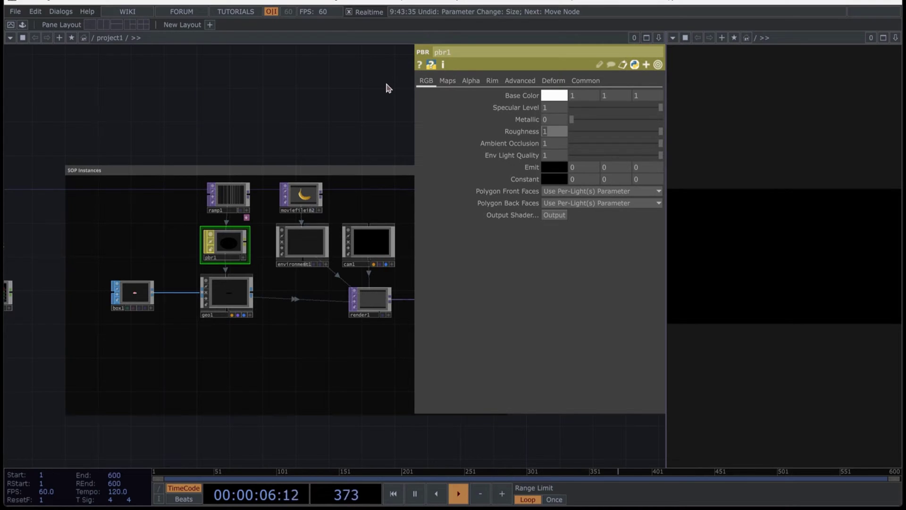
{"action": "type", "text": "0.3"}
{"action": "key", "text": "Tab"}
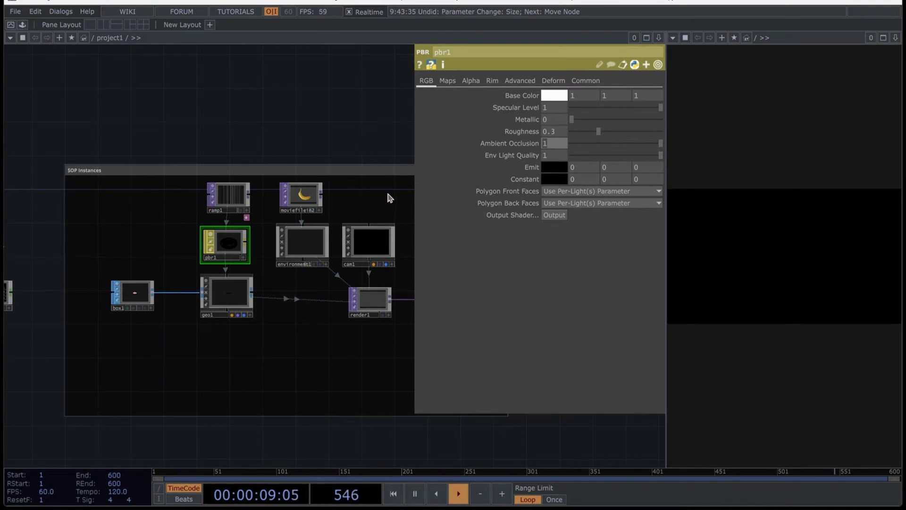
- Set pbr1's Emit color to white
{"action": "left_click", "coordinate": [554, 167]}
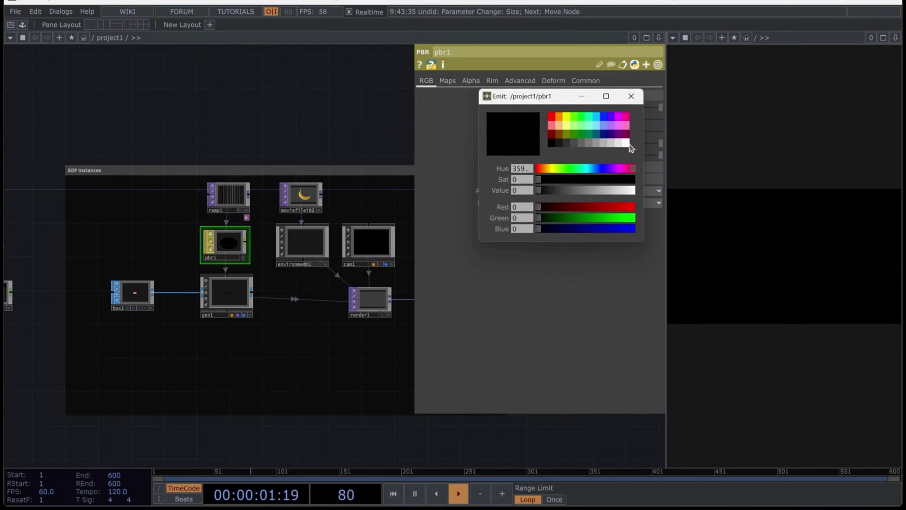
{"action": "left_click", "coordinate": [628, 143]}
{"action": "left_click", "coordinate": [631, 96]}
{"action": "scroll", "coordinate": [220, 246], "scroll_direction": "up", "scroll_amount": 3}
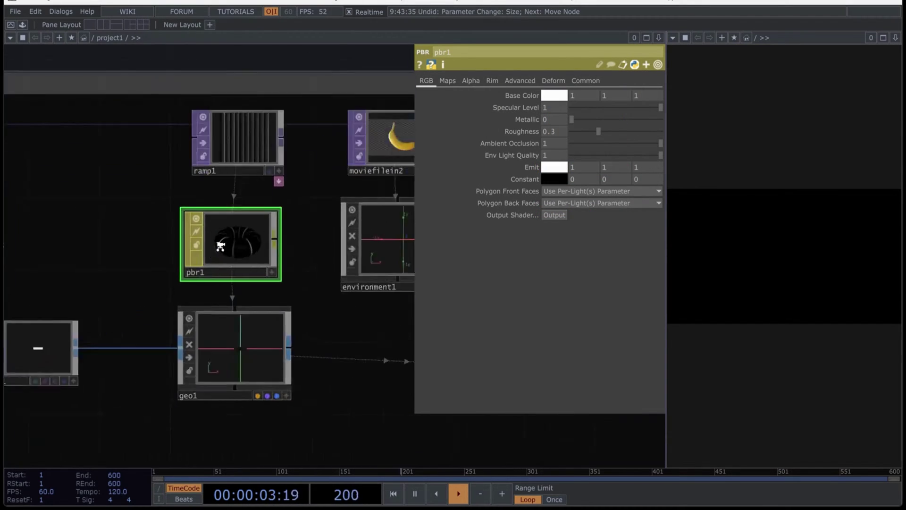
{"action": "scroll", "coordinate": [221, 246], "scroll_direction": "up", "scroll_amount": 4}
{"action": "scroll", "coordinate": [235, 238], "scroll_direction": "down", "scroll_amount": 8}
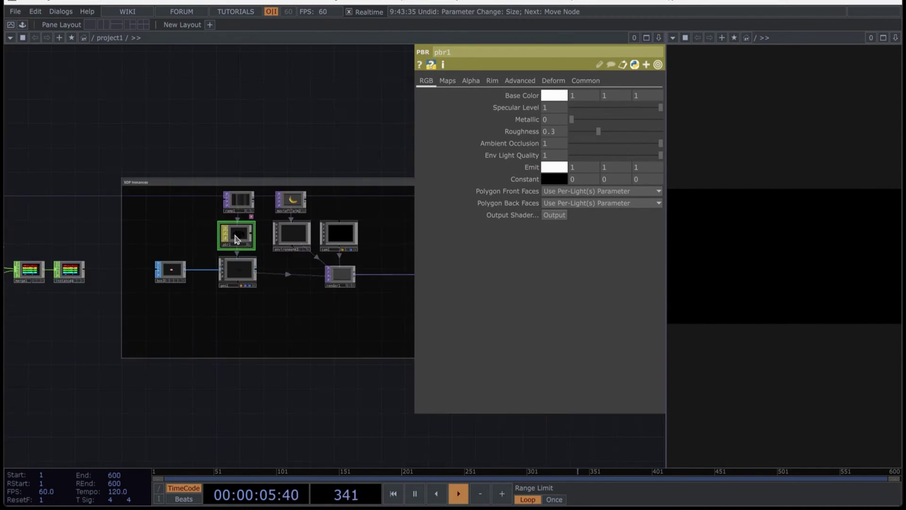
- In the Post Process network, set level2's Opacity to 0.9 and comp2's Operation to Add
{"action": "left_click_drag", "start_coordinate": [320, 156], "coordinate": [235, 193]}
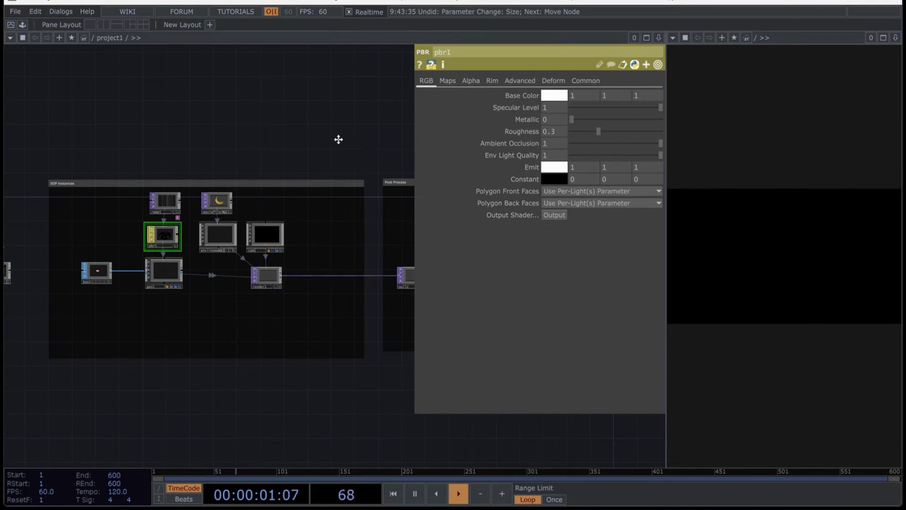
{"action": "left_click_drag", "start_coordinate": [338, 139], "coordinate": [204, 140]}
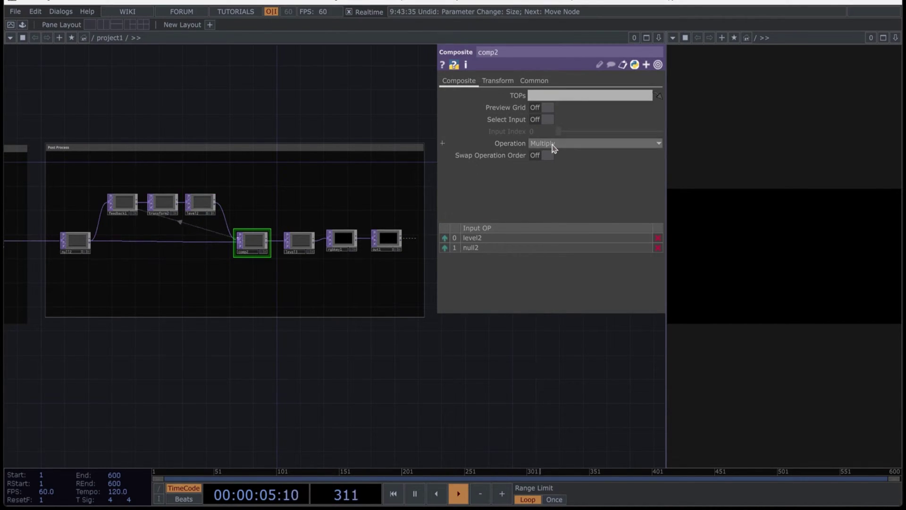
{"action": "left_click", "coordinate": [546, 144]}
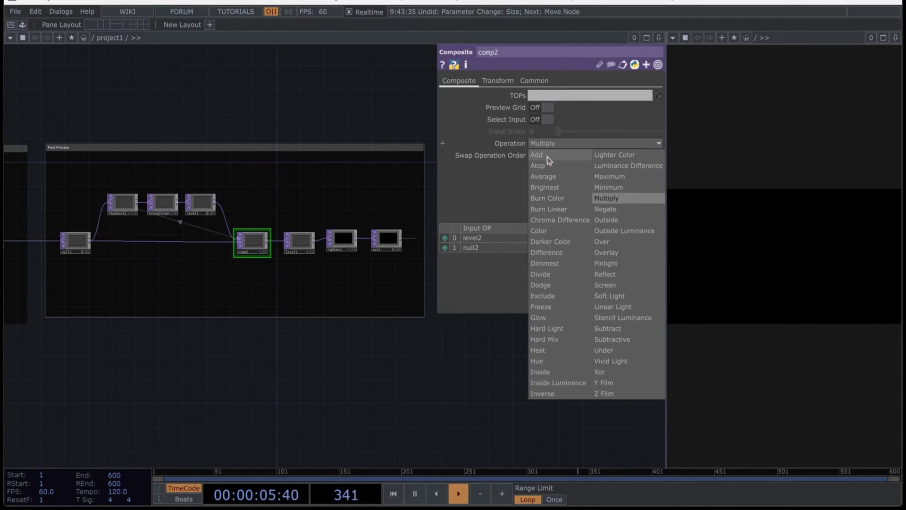
{"action": "left_click", "coordinate": [548, 158]}
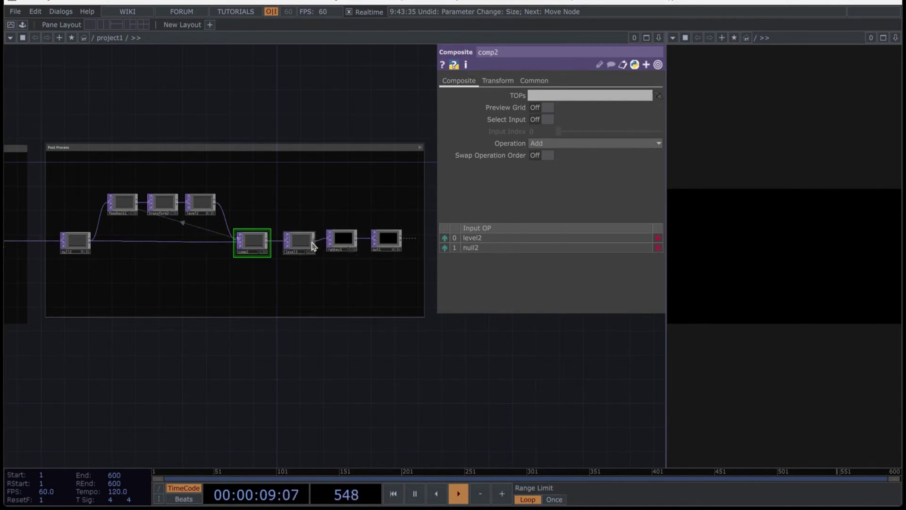
{"action": "scroll", "coordinate": [302, 243], "scroll_direction": "up", "scroll_amount": 2}
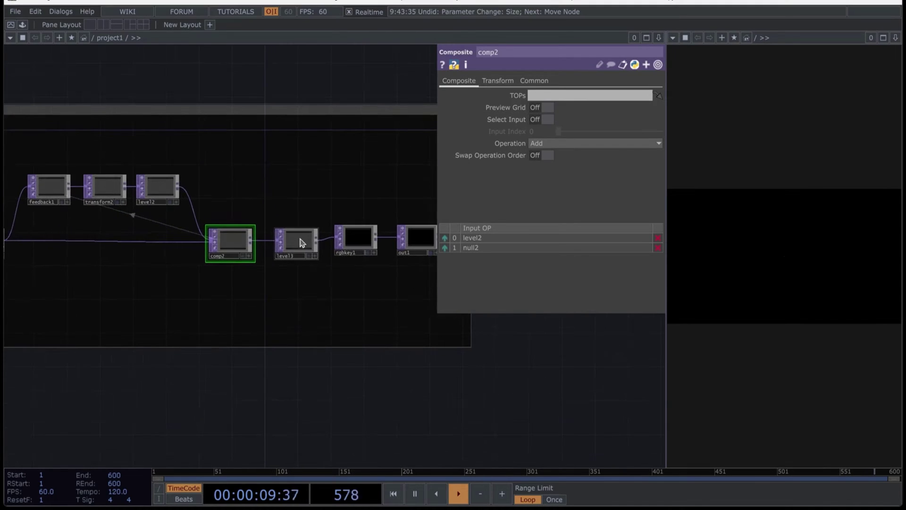
- Set level3's Brightness 1 to 1.13 and Gamma 1 to 1.5
{"action": "left_click", "coordinate": [295, 242]}
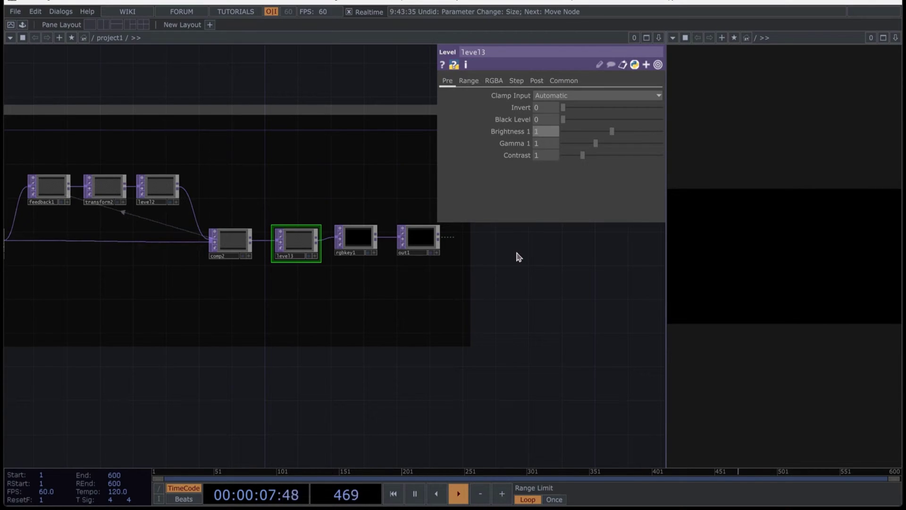
{"action": "type", "text": "13"}
{"action": "key", "text": "Tab"}
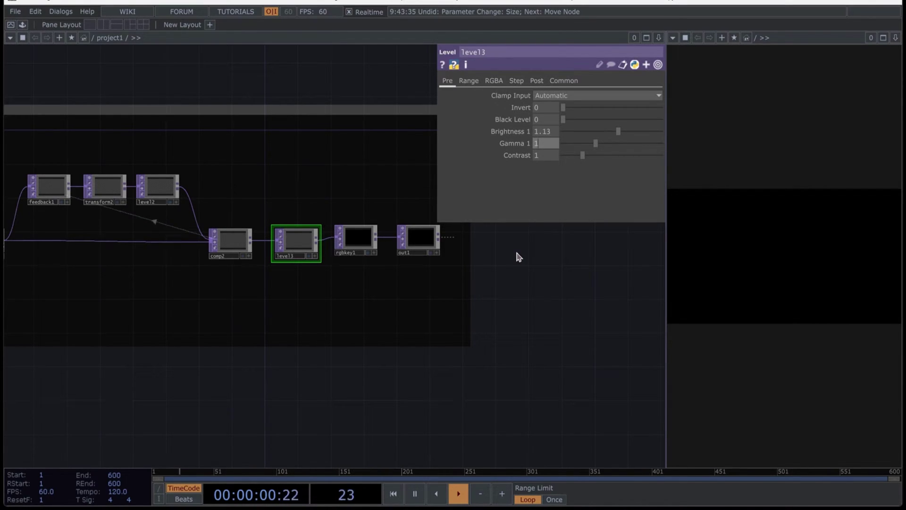
{"action": "type", "text": "5"}
{"action": "key", "text": "Return"}
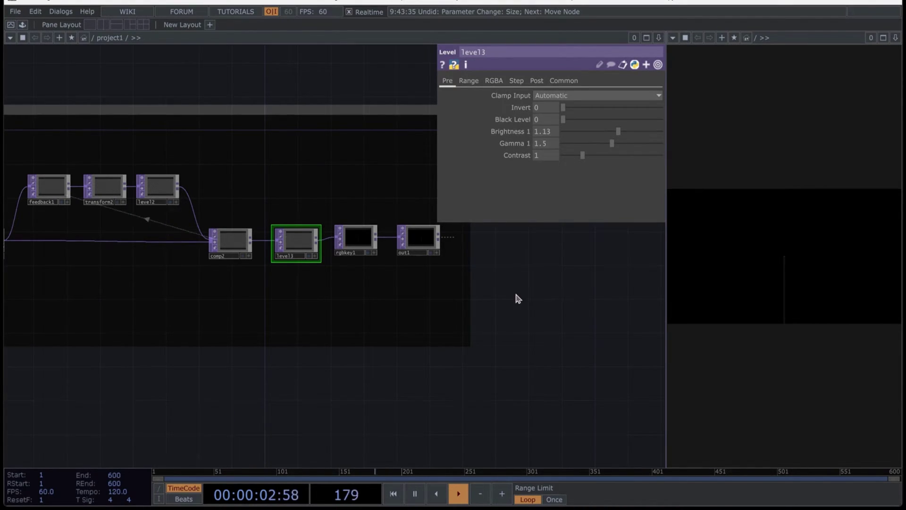
{"action": "scroll", "coordinate": [395, 325], "scroll_direction": "down", "scroll_amount": 5}
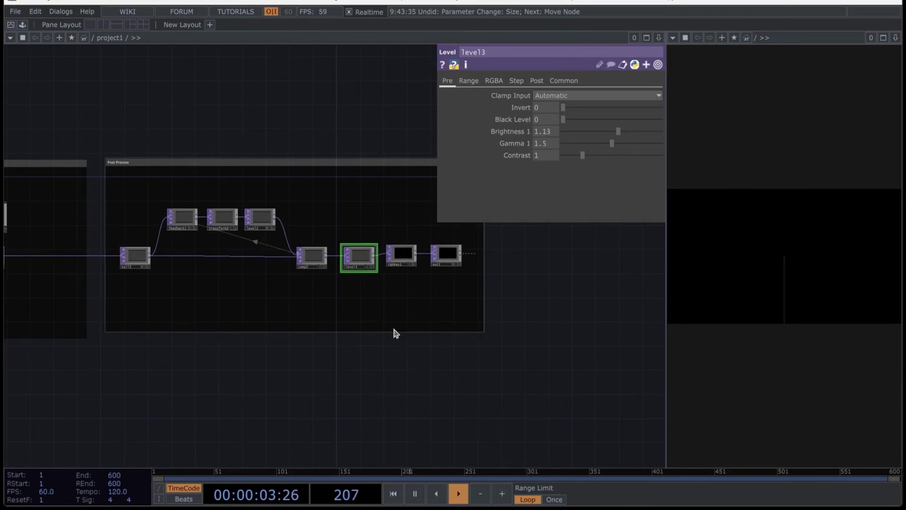
- Load metro_noord_2k.hdr from the 03 HDRI folder into moviefilein2 in place of the banana image
{"action": "left_click_drag", "start_coordinate": [442, 324], "coordinate": [596, 310]}
{"action": "scroll", "coordinate": [453, 312], "scroll_direction": "down", "scroll_amount": 4}
{"action": "scroll", "coordinate": [251, 226], "scroll_direction": "up", "scroll_amount": 4}
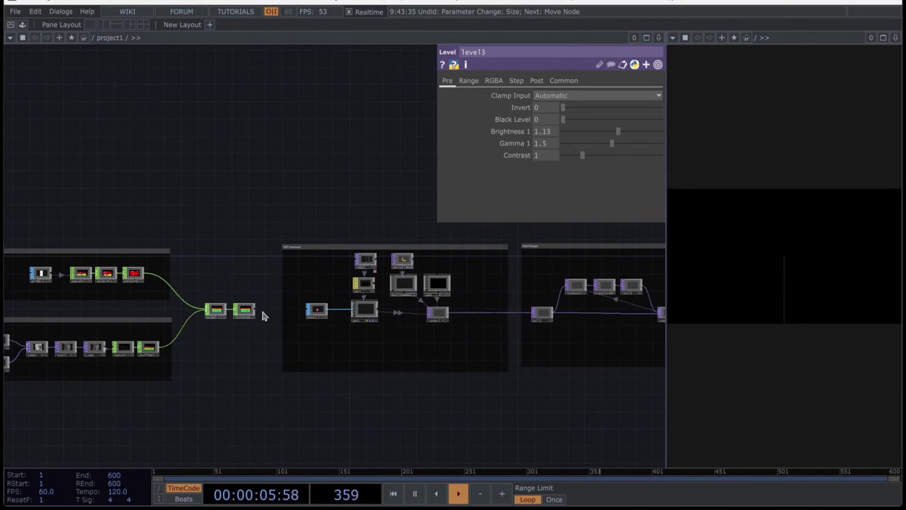
{"action": "scroll", "coordinate": [285, 368], "scroll_direction": "up", "scroll_amount": 3}
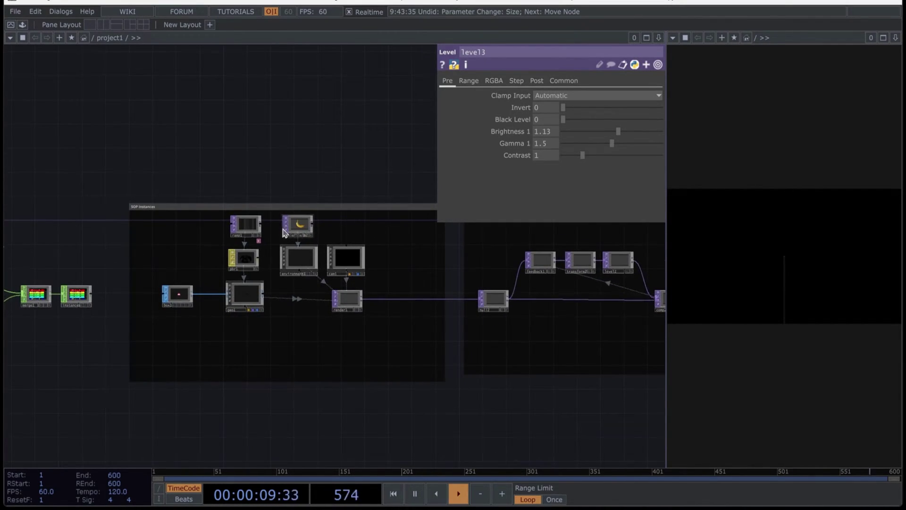
{"action": "scroll", "coordinate": [312, 241], "scroll_direction": "up", "scroll_amount": 4}
{"action": "scroll", "coordinate": [311, 242], "scroll_direction": "up", "scroll_amount": 1}
{"action": "left_click", "coordinate": [314, 210]}
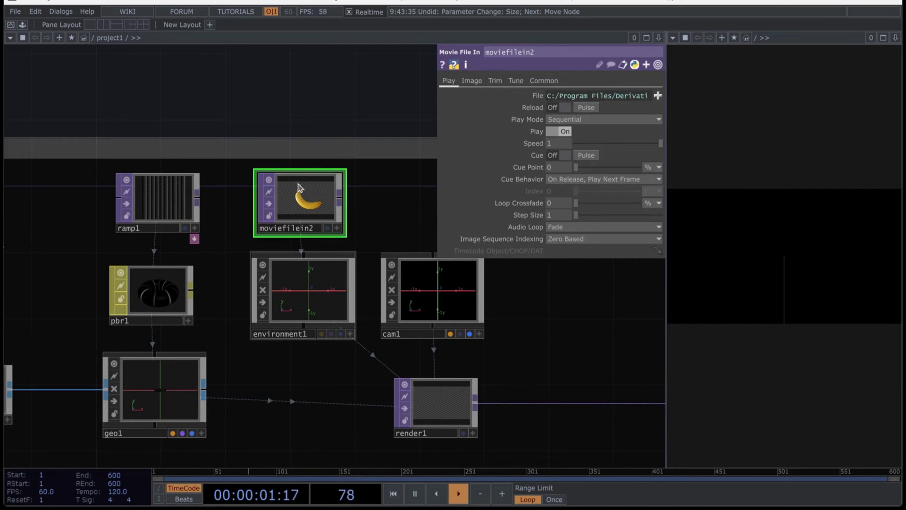
{"action": "left_click", "coordinate": [657, 96]}
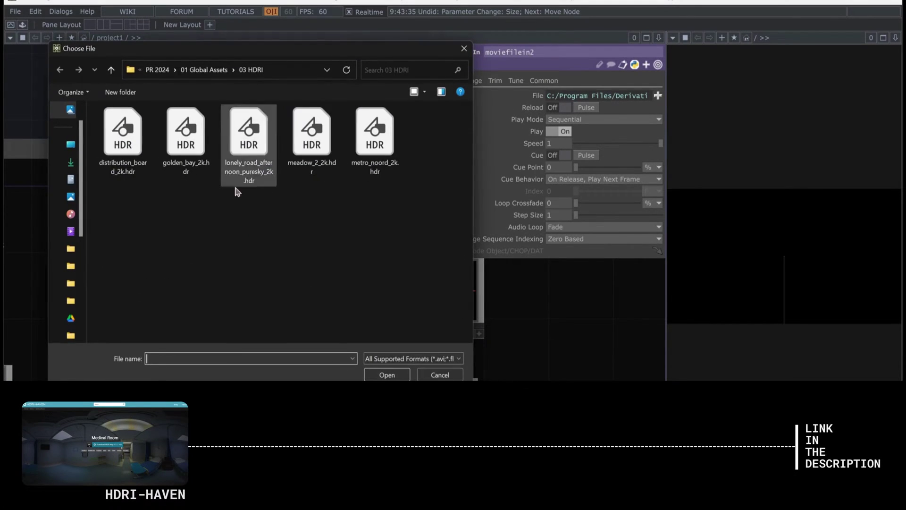
{"action": "double_click", "coordinate": [352, 143]}
- Review environment1's light settings and open the parameters of render1
{"action": "left_click", "coordinate": [304, 285]}
{"action": "scroll", "coordinate": [304, 286], "scroll_direction": "down", "scroll_amount": 4}
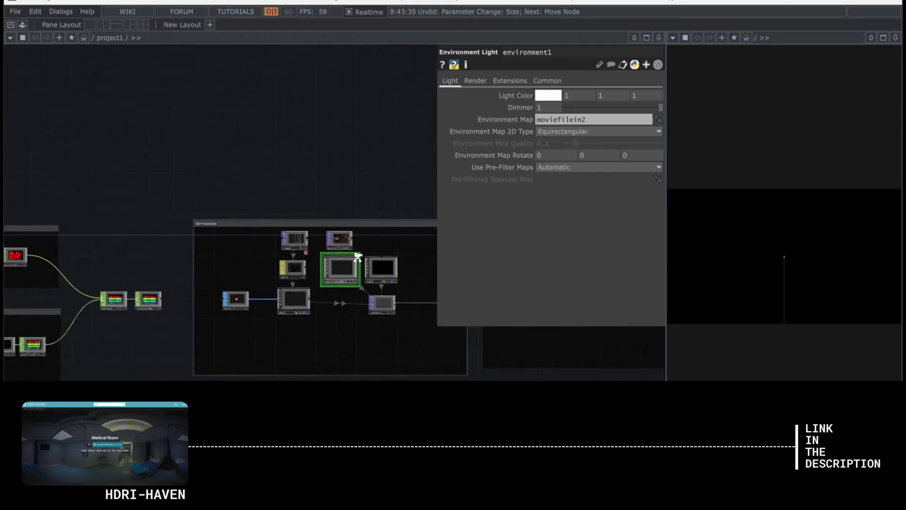
{"action": "left_click_drag", "start_coordinate": [357, 364], "coordinate": [506, 325]}
{"action": "key", "text": "p"}
{"action": "scroll", "coordinate": [429, 370], "scroll_direction": "down", "scroll_amount": 2}
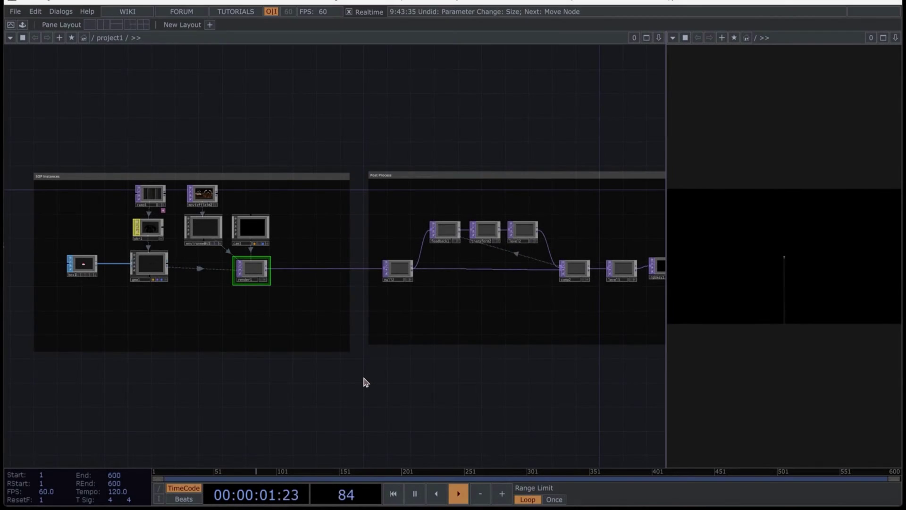
{"action": "key", "text": "p"}
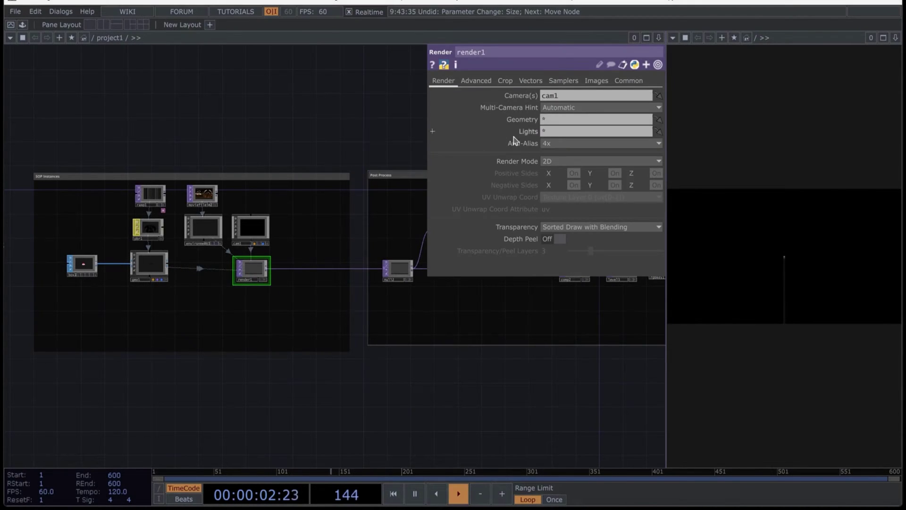
- Set render1's resolution to 1080 by 1920 and check it against the width and height of the project1 container
{"action": "left_click", "coordinate": [629, 80]}
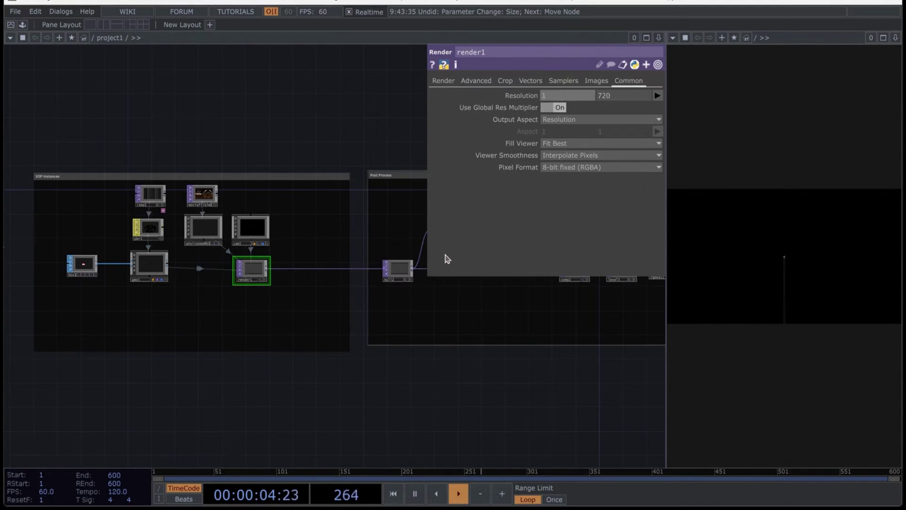
{"action": "left_click", "coordinate": [623, 95]}
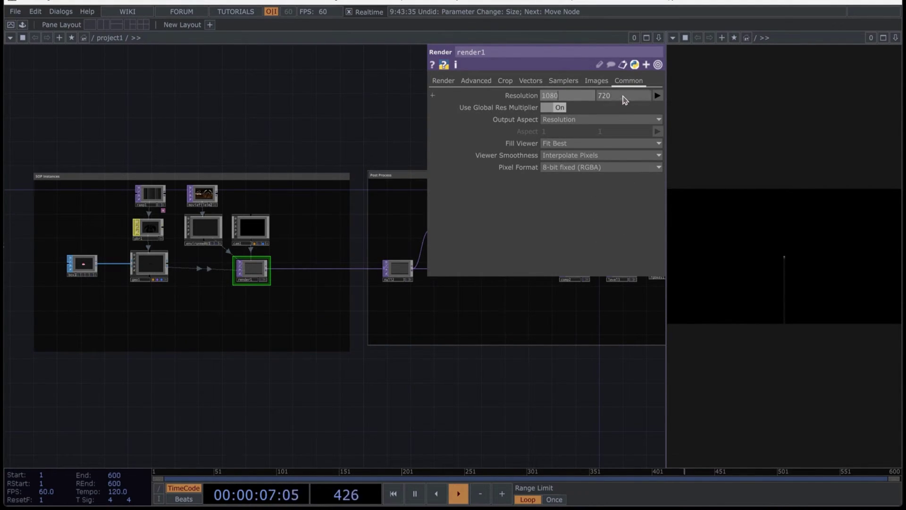
{"action": "type", "text": "1920"}
{"action": "key", "text": "Return"}
{"action": "key", "text": "u"}
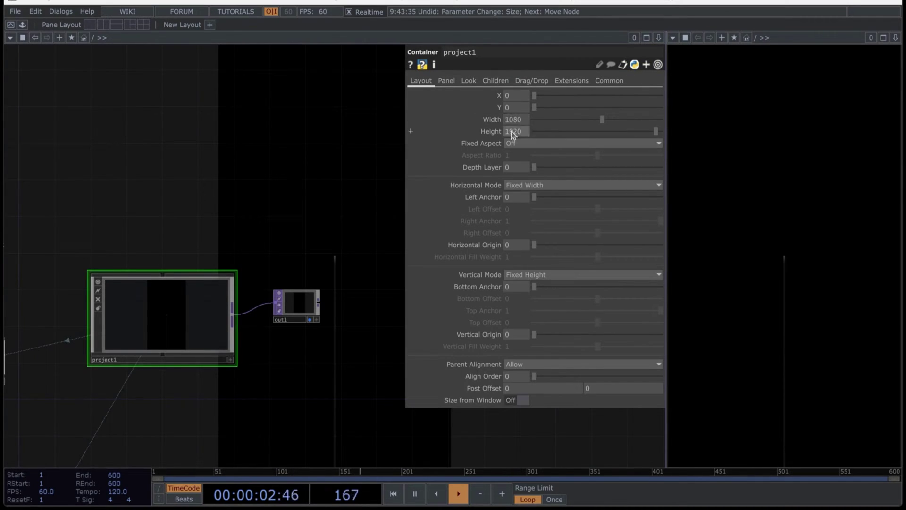
{"action": "key", "text": "i"}
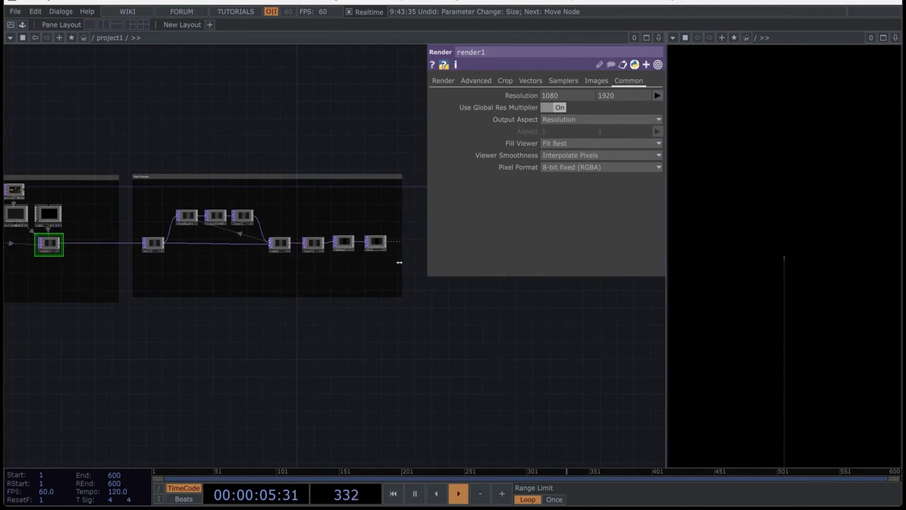
- Set the Output Resolution of the feedback, transform, level and composite nodes in the Post Process network to Parent Panel Size
{"action": "middle_click_drag", "start_coordinate": [326, 254], "coordinate": [339, 198]}
{"action": "left_click_drag", "start_coordinate": [134, 177], "coordinate": [355, 272]}
{"action": "left_click", "coordinate": [503, 83]}
{"action": "left_click", "coordinate": [572, 94]}
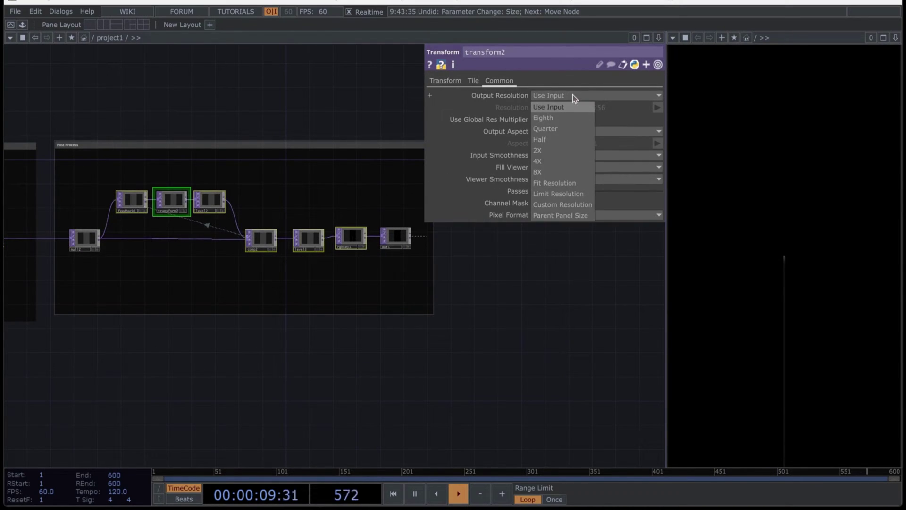
{"action": "left_click", "coordinate": [560, 216]}
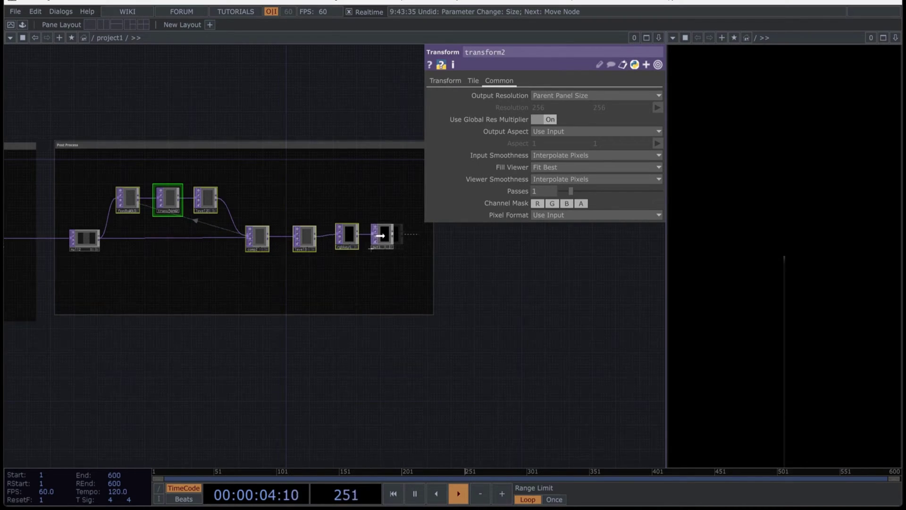
- Set both the tx and ty channels of constant1 in the XY Coordinates network to 500
{"action": "scroll", "coordinate": [357, 336], "scroll_direction": "down", "scroll_amount": 2}
{"action": "left_click_drag", "start_coordinate": [350, 354], "coordinate": [431, 352]}
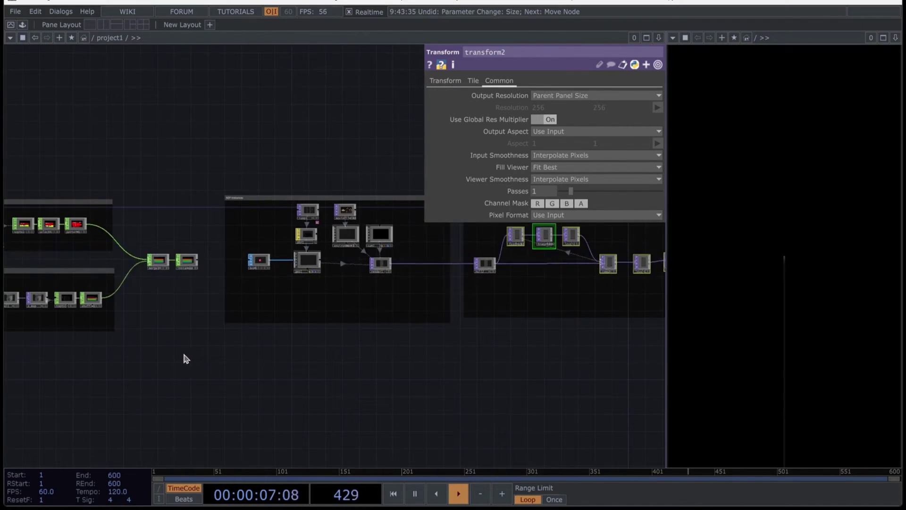
{"action": "left_click_drag", "start_coordinate": [201, 354], "coordinate": [438, 370]}
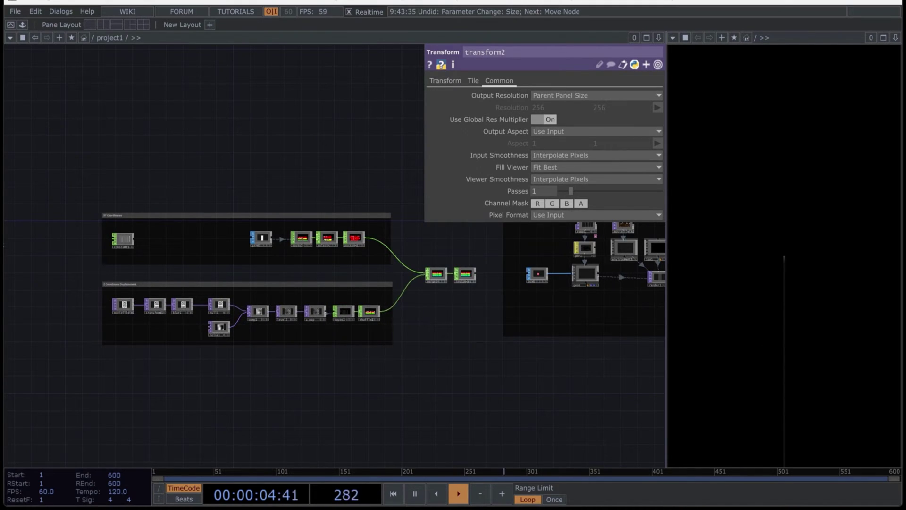
{"action": "scroll", "coordinate": [127, 257], "scroll_direction": "up", "scroll_amount": 8}
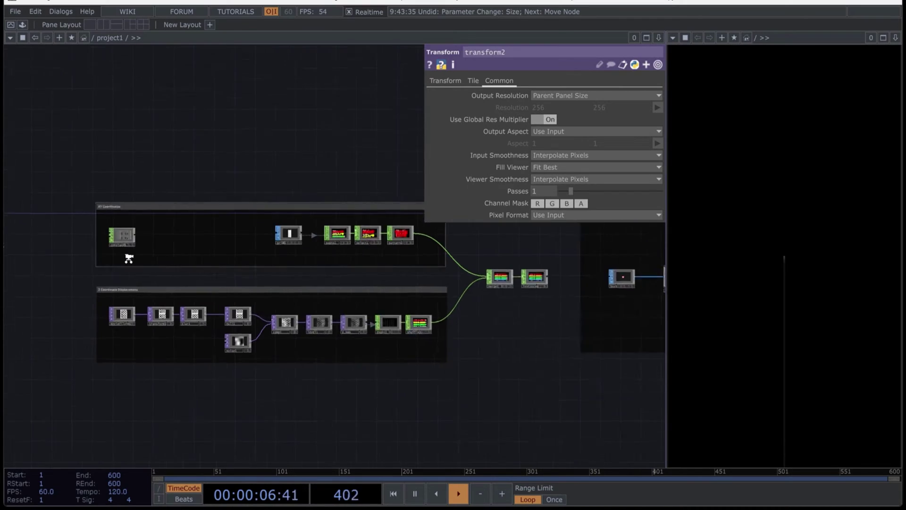
{"action": "left_click", "coordinate": [131, 208]}
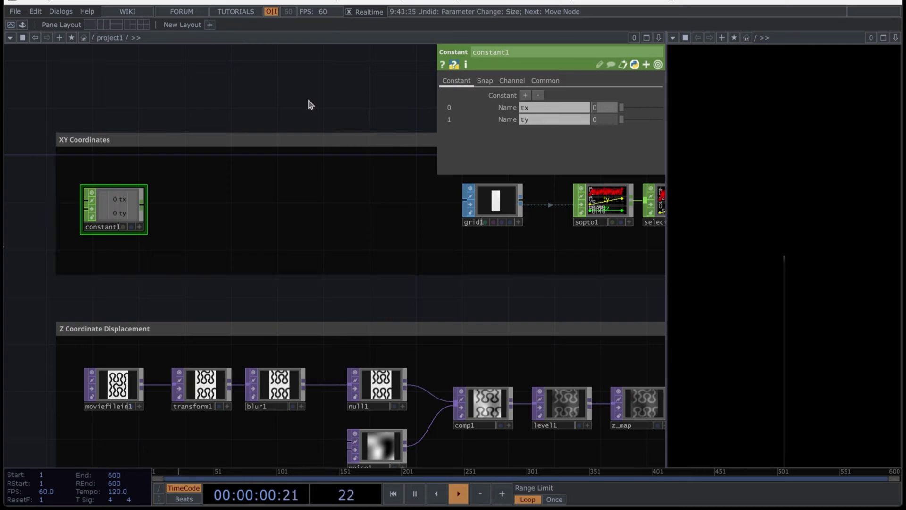
{"action": "type", "text": "500"}
{"action": "key", "text": "Tab"}
{"action": "key", "text": "Tab"}
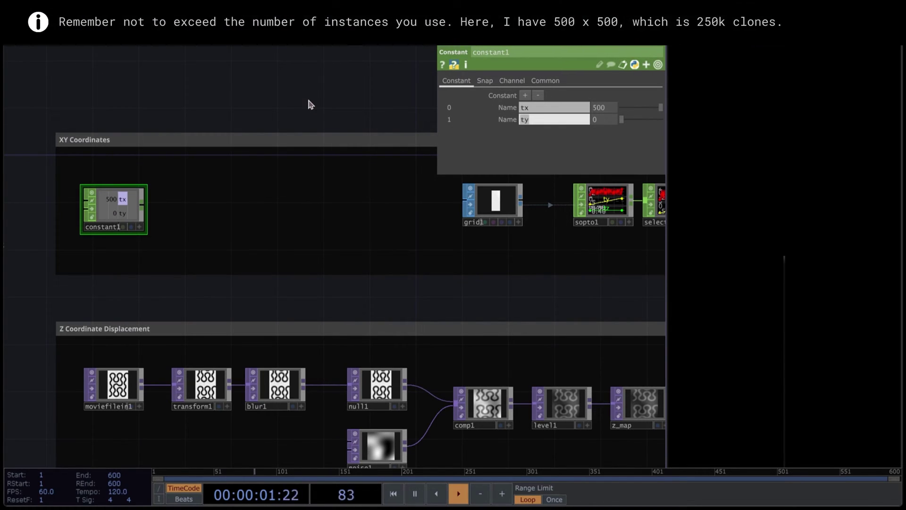
{"action": "type", "text": "500"}
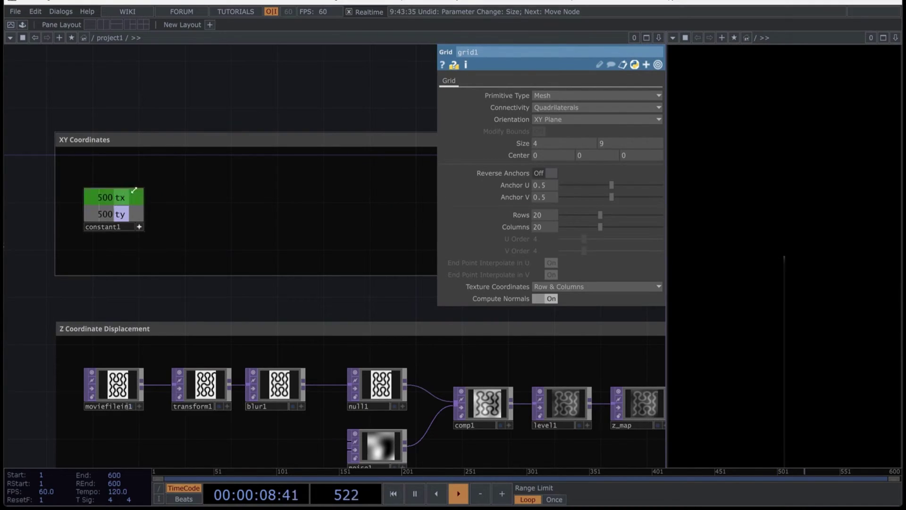
- Link grid1's Rows and Columns to constant1's tx and ty channels as CHOP references
{"action": "left_click_drag", "start_coordinate": [120, 197], "coordinate": [442, 201]}
{"action": "left_click_drag", "start_coordinate": [120, 214], "coordinate": [542, 215]}
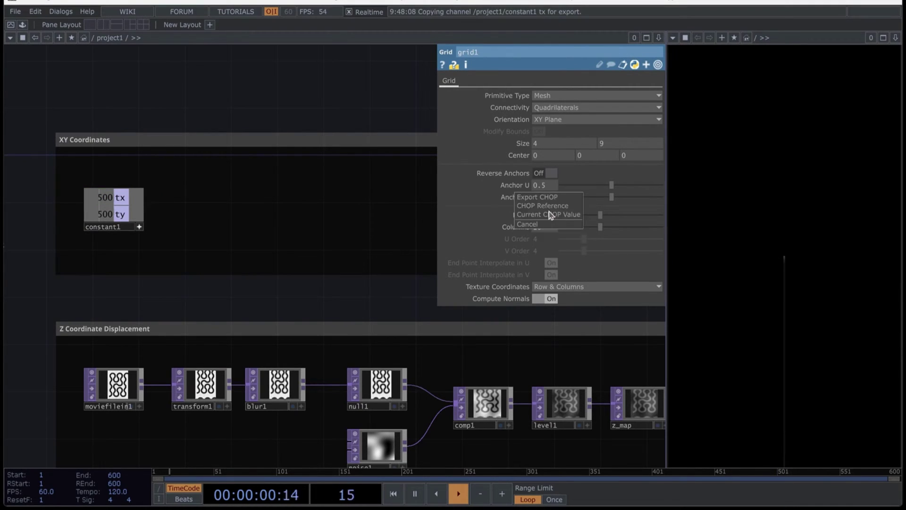
{"action": "left_click", "coordinate": [548, 213]}
{"action": "left_click_drag", "start_coordinate": [487, 229], "coordinate": [540, 227]}
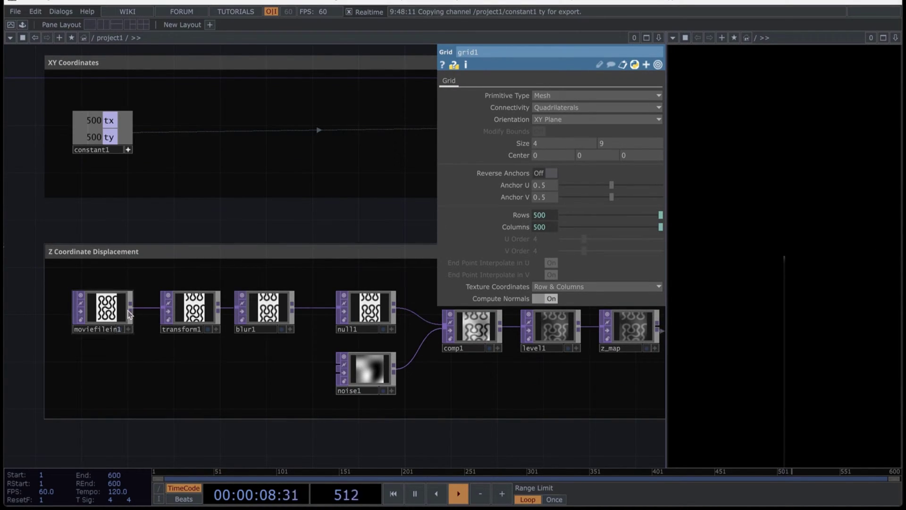
- Give moviefilein1 a Custom Resolution whose width and height are CHOP references to constant1's tx and ty
{"action": "left_click", "coordinate": [99, 289]}
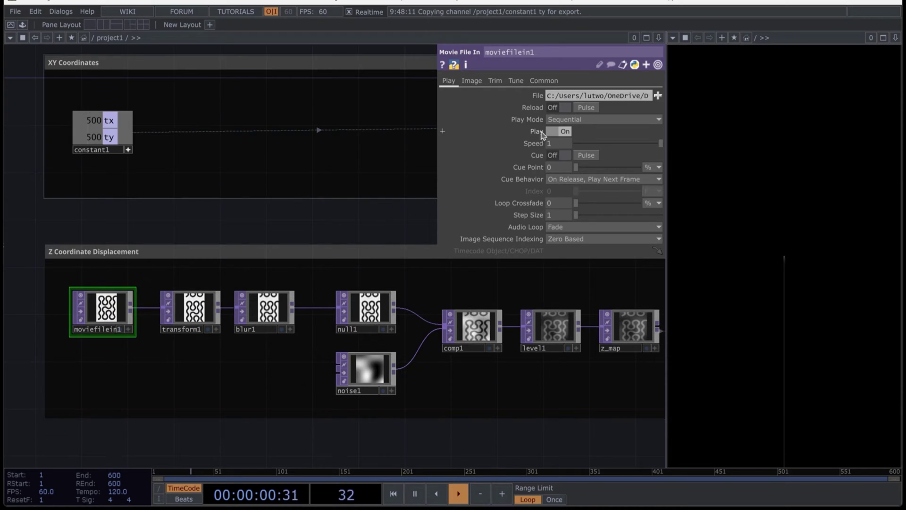
{"action": "left_click", "coordinate": [543, 81]}
{"action": "left_click", "coordinate": [581, 96]}
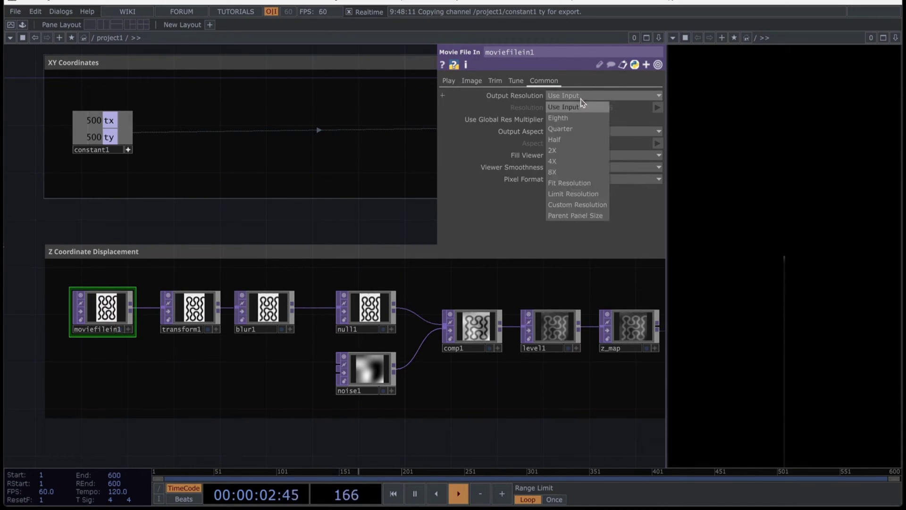
{"action": "left_click", "coordinate": [576, 205]}
{"action": "left_click_drag", "start_coordinate": [110, 120], "coordinate": [575, 107]}
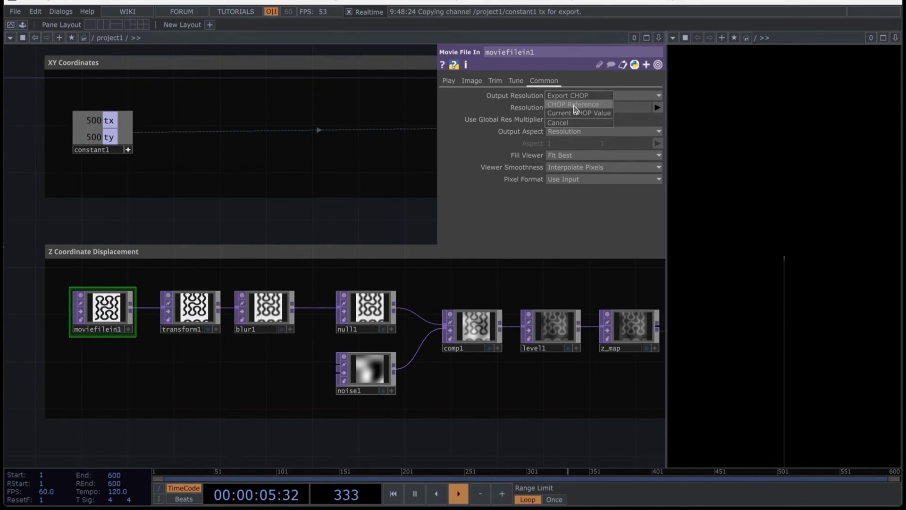
{"action": "left_click", "coordinate": [575, 105]}
{"action": "left_click_drag", "start_coordinate": [99, 144], "coordinate": [609, 107]}
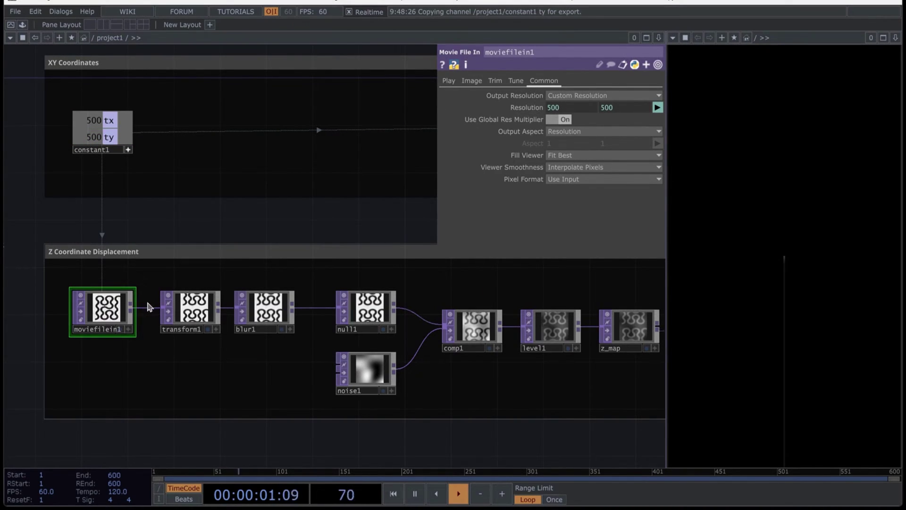
- Switch noise1 to Custom Resolution and reference constant1's tx and ty channels for its width and height
{"action": "scroll", "coordinate": [114, 309], "scroll_direction": "down", "scroll_amount": 3}
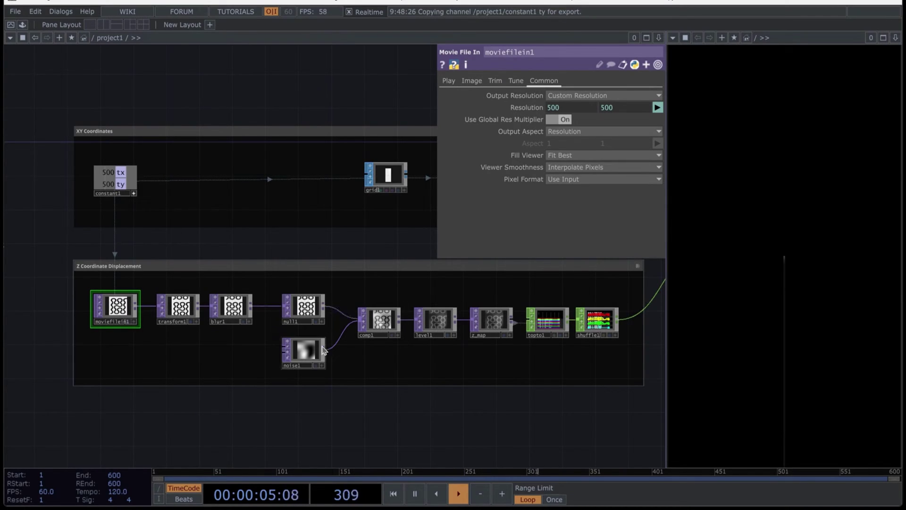
{"action": "left_click", "coordinate": [304, 354]}
{"action": "left_click", "coordinate": [546, 81]}
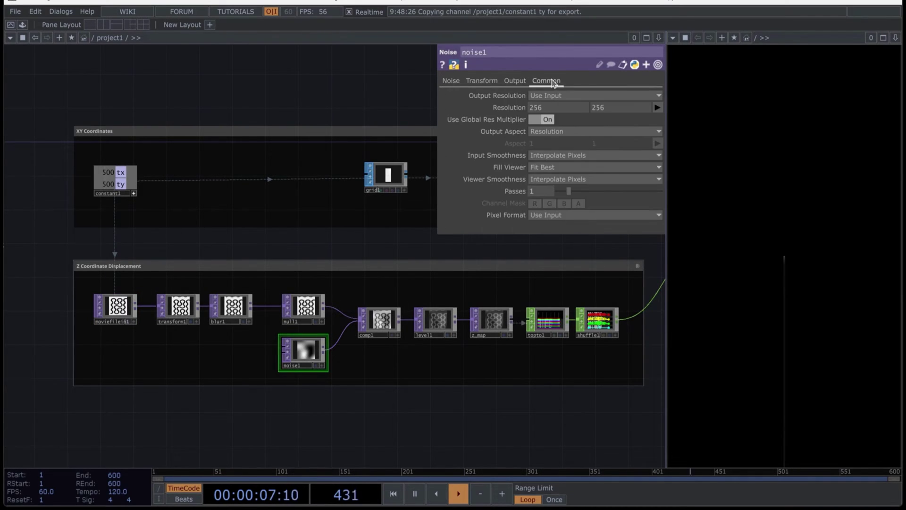
{"action": "left_click", "coordinate": [562, 95]}
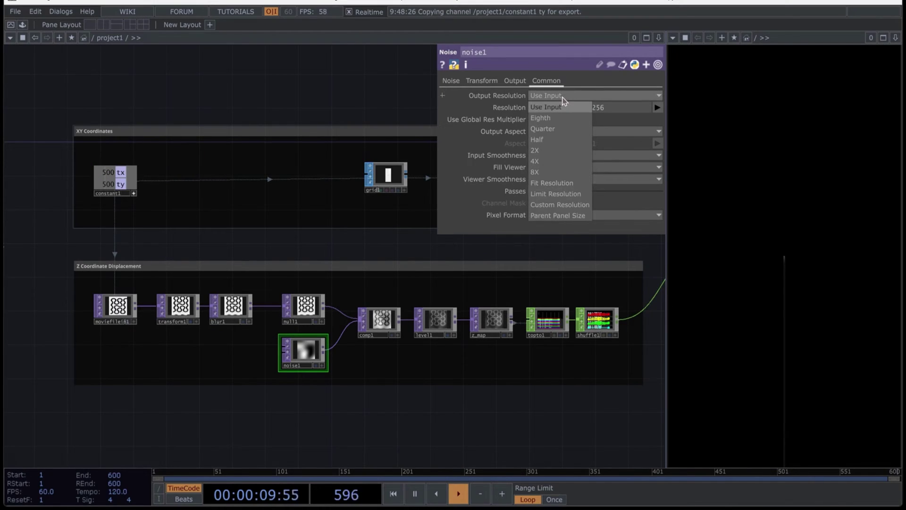
{"action": "left_click", "coordinate": [561, 210]}
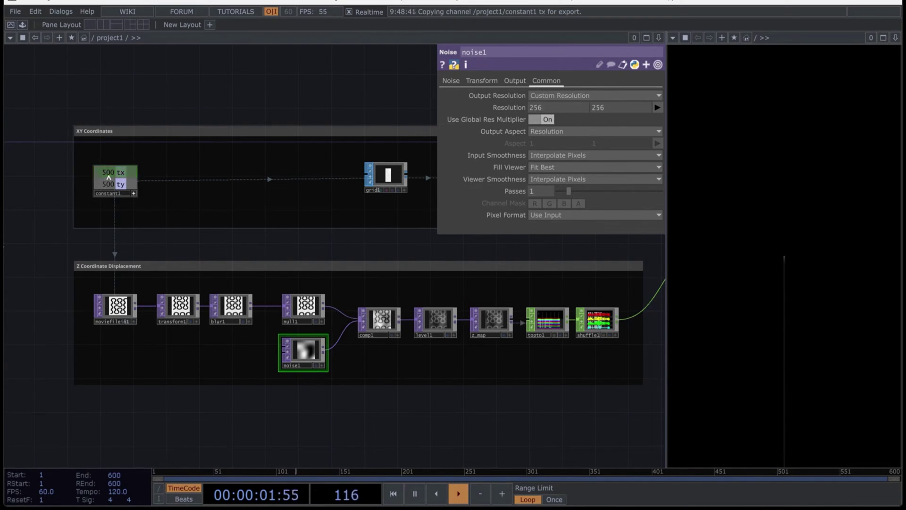
{"action": "left_click_drag", "start_coordinate": [553, 108], "coordinate": [604, 108]}
{"action": "left_click", "coordinate": [555, 105]}
{"action": "left_click", "coordinate": [609, 114]}
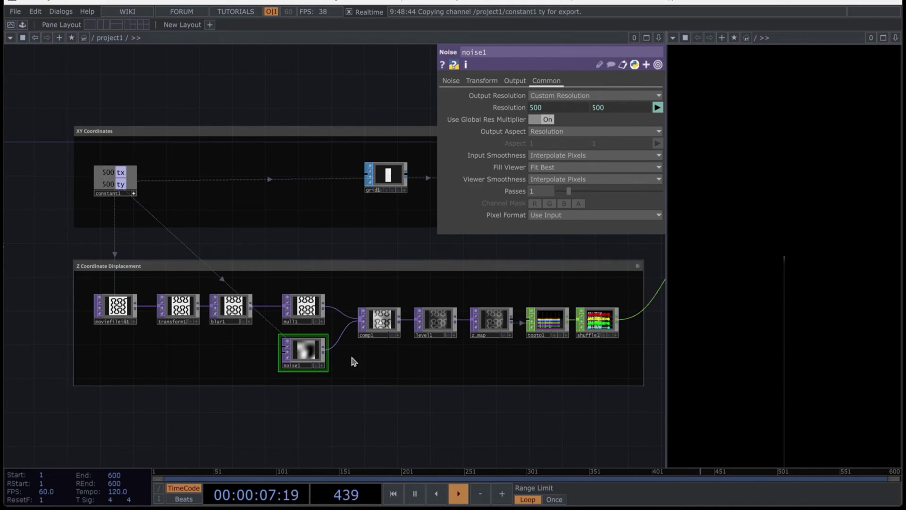
- Move the pattern1 node slightly farther from select1 in the XY Coordinates network
{"action": "left_click_drag", "start_coordinate": [585, 398], "coordinate": [519, 420]}
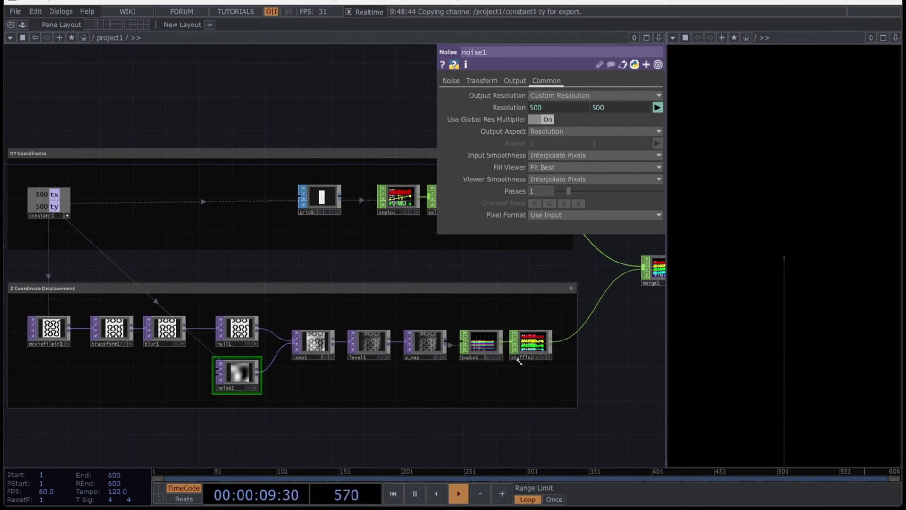
{"action": "scroll", "coordinate": [597, 374], "scroll_direction": "right", "scroll_amount": 5}
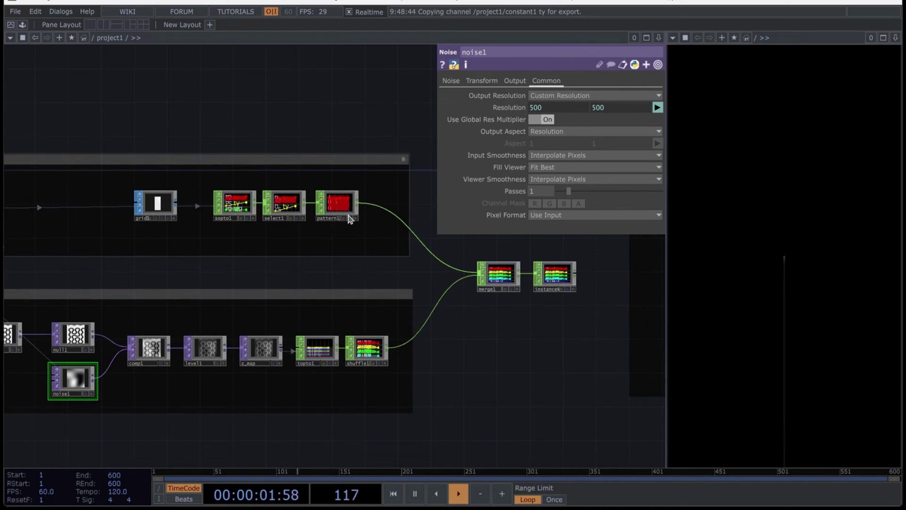
{"action": "left_click_drag", "start_coordinate": [349, 218], "coordinate": [370, 219]}
{"action": "scroll", "coordinate": [543, 346], "scroll_direction": "left", "scroll_amount": 1}
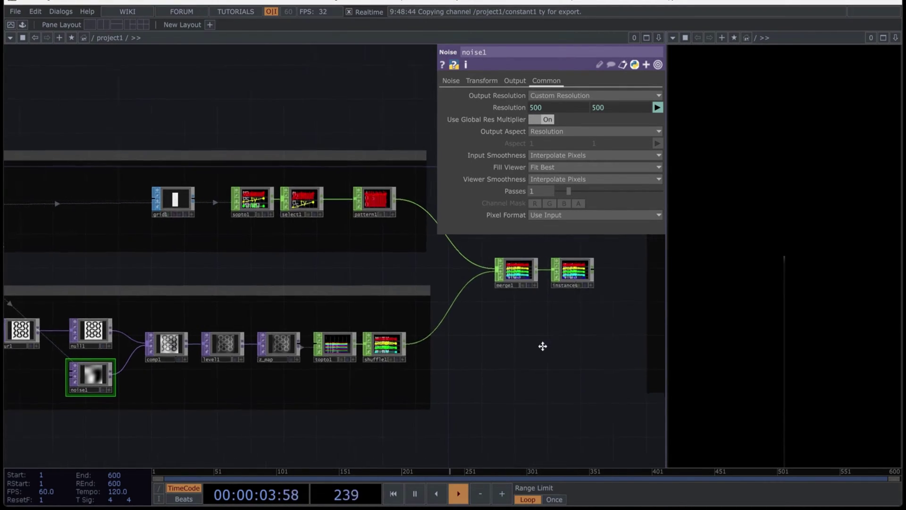
{"action": "scroll", "coordinate": [543, 346], "scroll_direction": "left", "scroll_amount": 1}
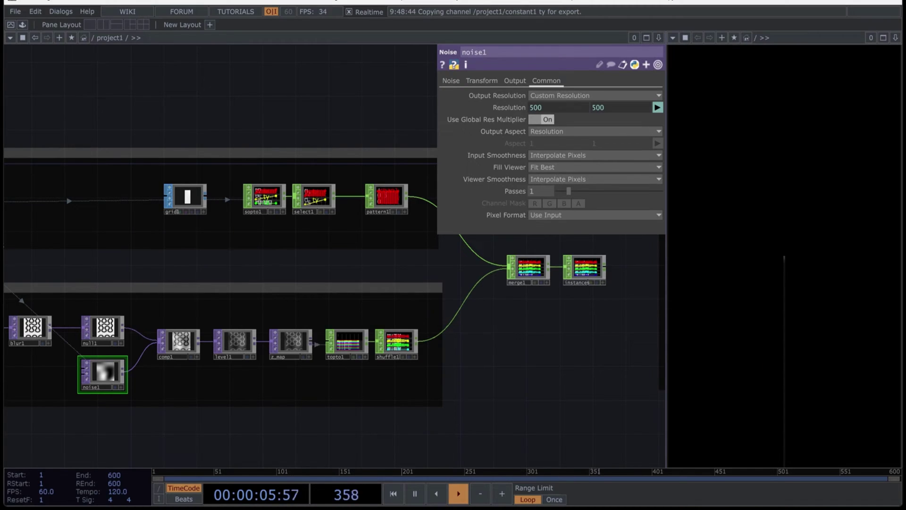
- Open the instancing parameters of geo1 in the SOP Instances network
{"action": "left_click_drag", "start_coordinate": [604, 307], "coordinate": [189, 313]}
{"action": "left_click", "coordinate": [435, 269]}
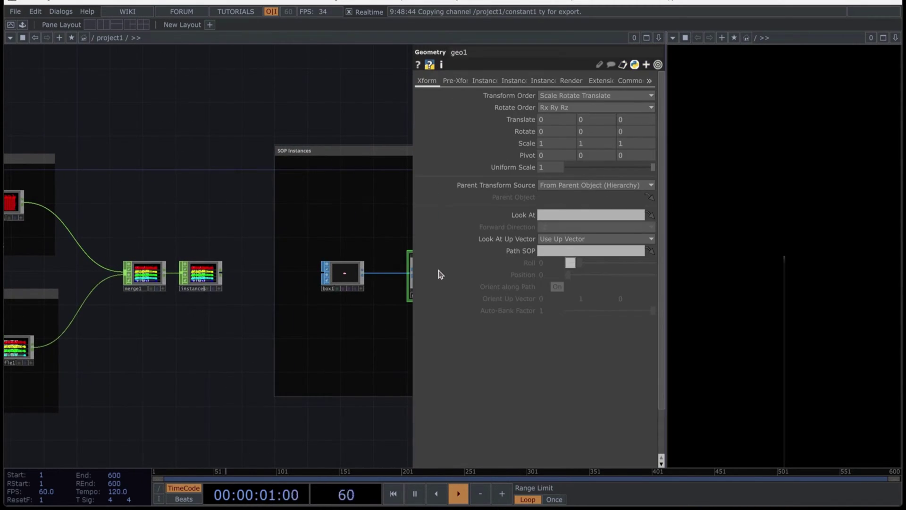
{"action": "left_click", "coordinate": [484, 81]}
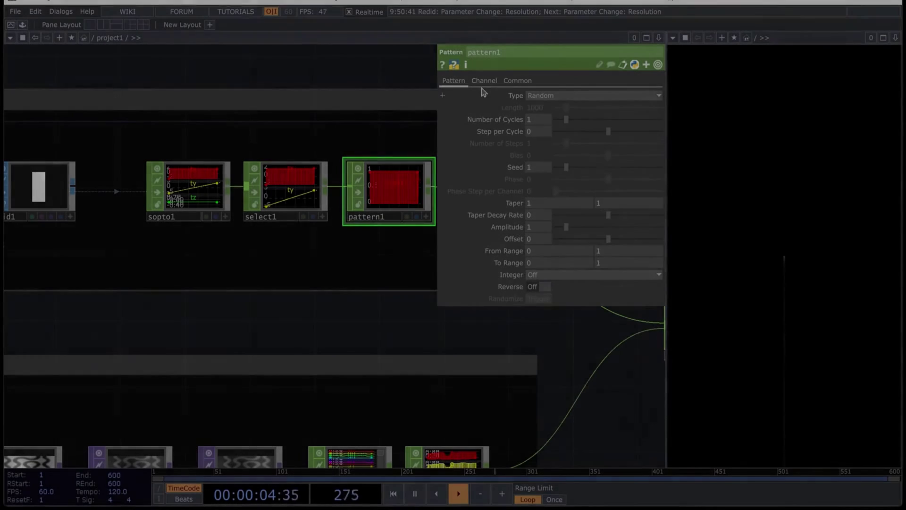
- Replace pattern1's Channel Names with tx and ty
{"action": "left_click", "coordinate": [484, 82]}
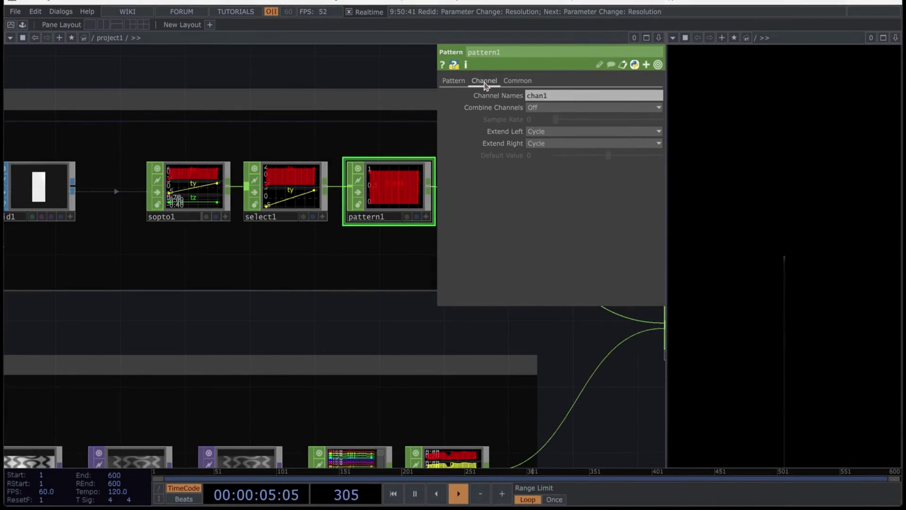
{"action": "left_click", "coordinate": [560, 98]}
{"action": "type", "text": "tx"}
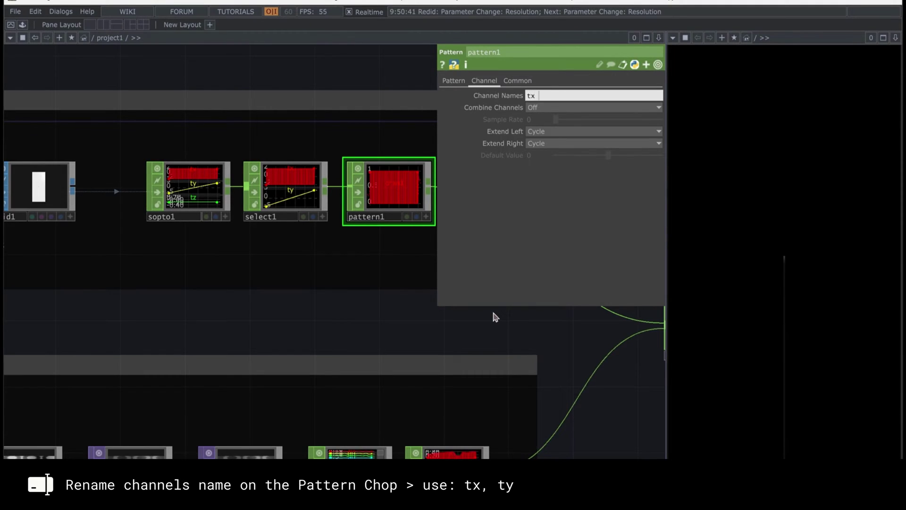
{"action": "type", "text": ", ty"}
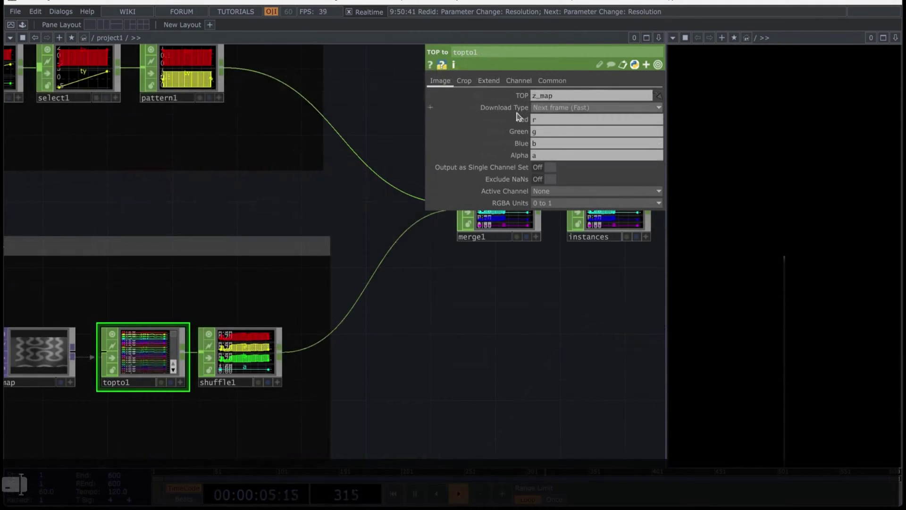
- Rename topto1's red, green and blue channels to map_tx, map_ty and map_tz, and clear its alpha channel name
{"action": "left_click", "coordinate": [536, 155]}
{"action": "key", "text": "BackSpace"}
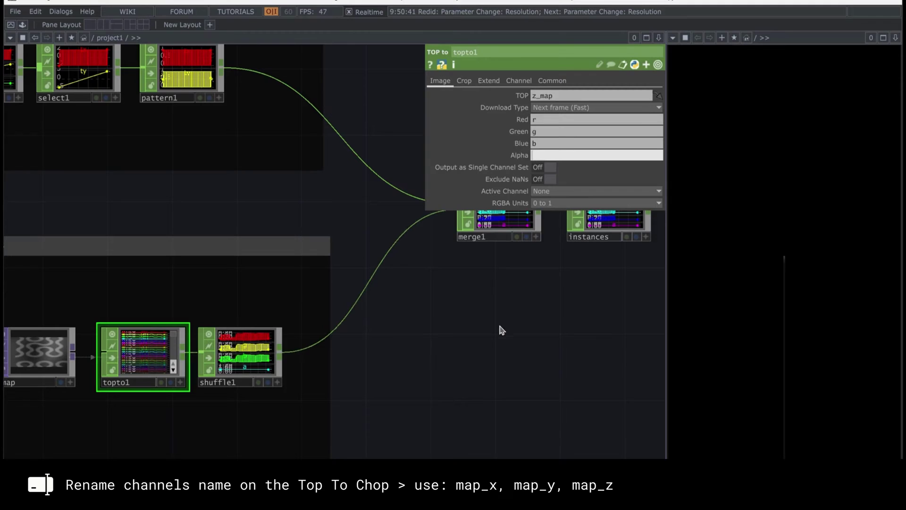
{"action": "left_click", "coordinate": [551, 120]}
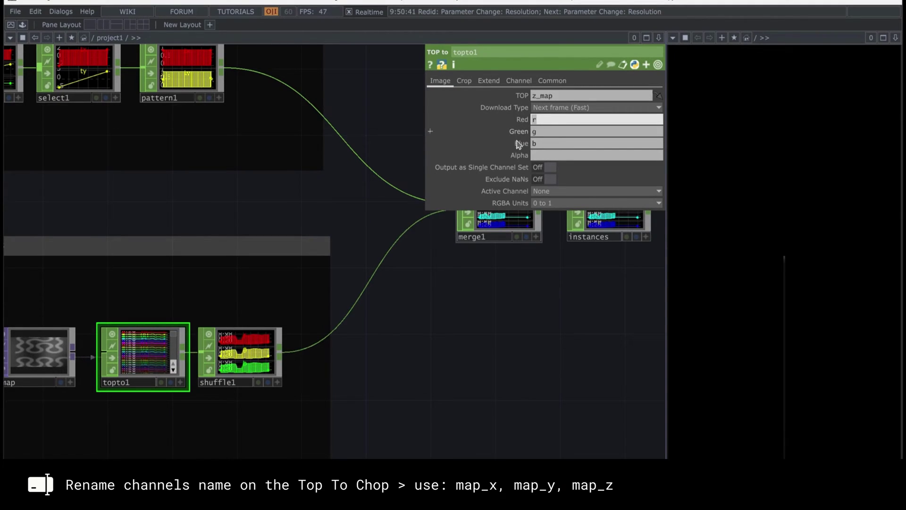
{"action": "type", "text": "map"}
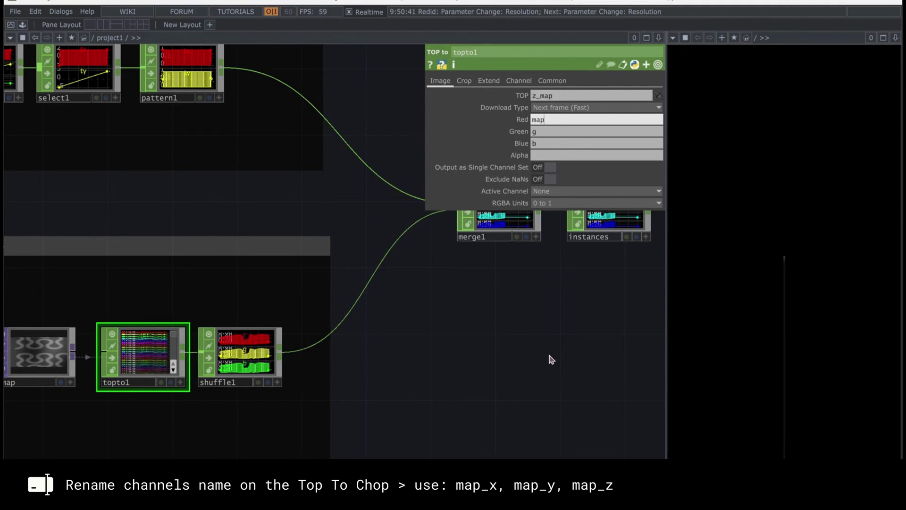
{"action": "type", "text": "_tx"}
{"action": "left_click", "coordinate": [552, 132]}
{"action": "type", "text": "map_ty"}
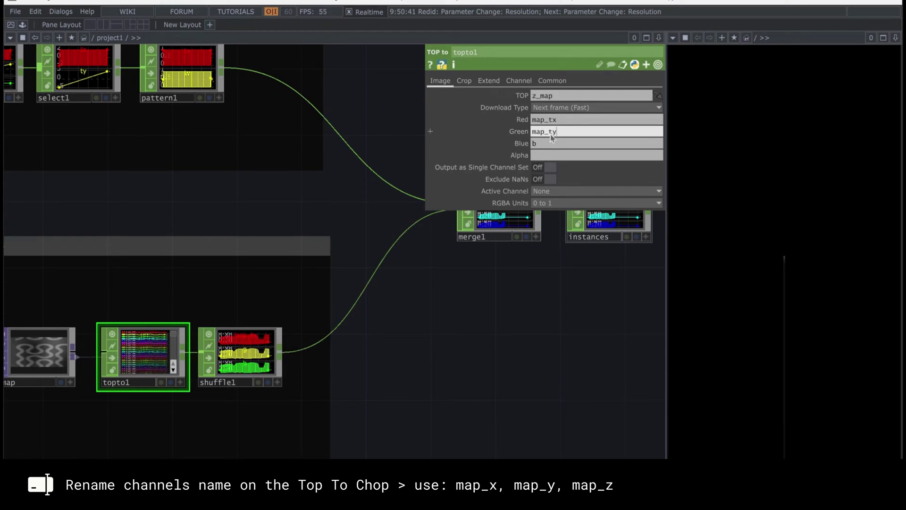
{"action": "key", "text": "Tab"}
{"action": "type", "text": "ma"}
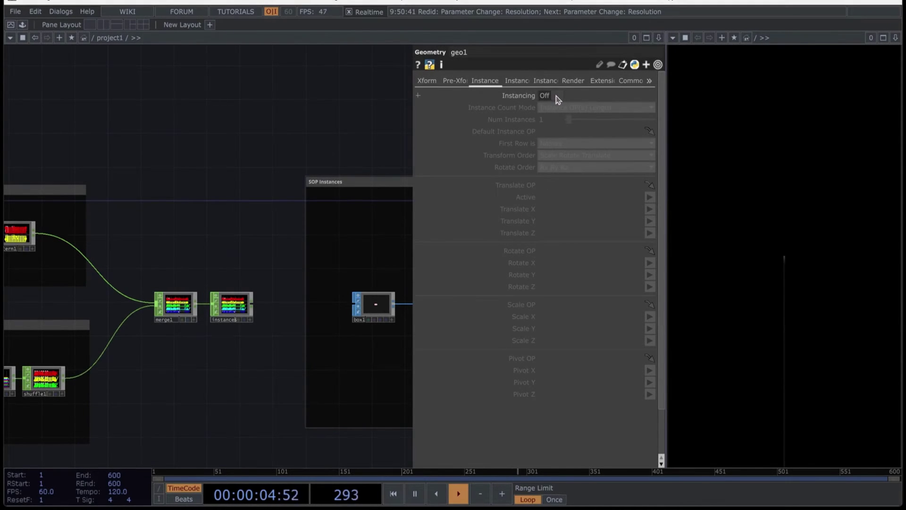
- Turn on instancing for geo1 and assign the instances node as its Translate OP
{"action": "left_click", "coordinate": [557, 97]}
{"action": "left_click_drag", "start_coordinate": [232, 305], "coordinate": [590, 185]}
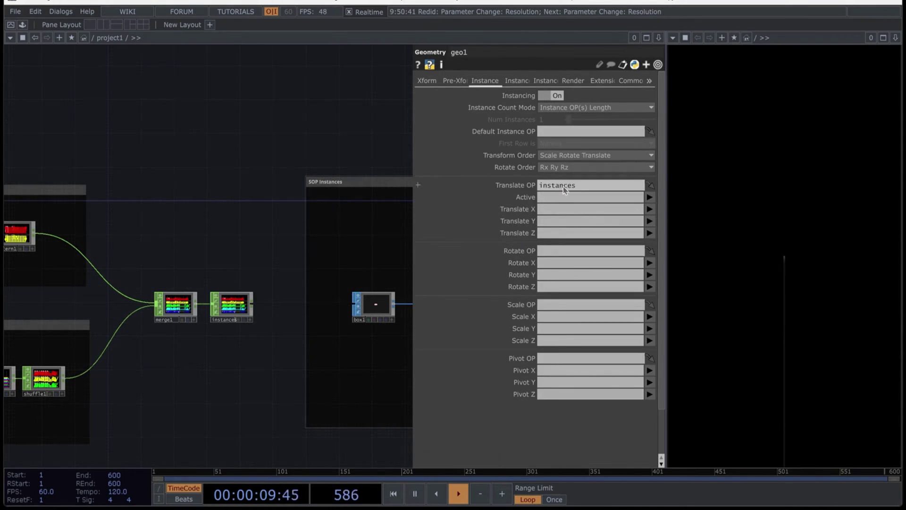
{"action": "left_click_drag", "start_coordinate": [296, 141], "coordinate": [153, 133]}
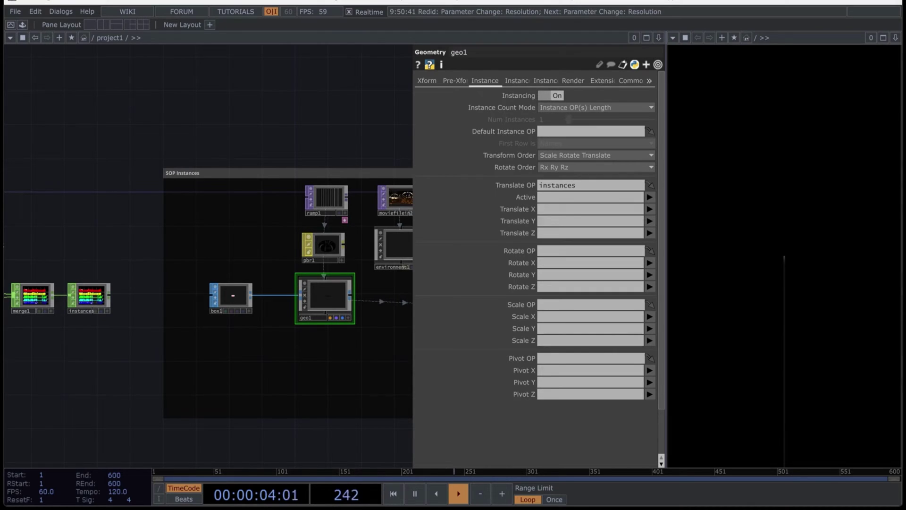
- Map geo1's instance Translate X, Y and Z to the tx, ty and map_tz channels
{"action": "left_click", "coordinate": [650, 209]}
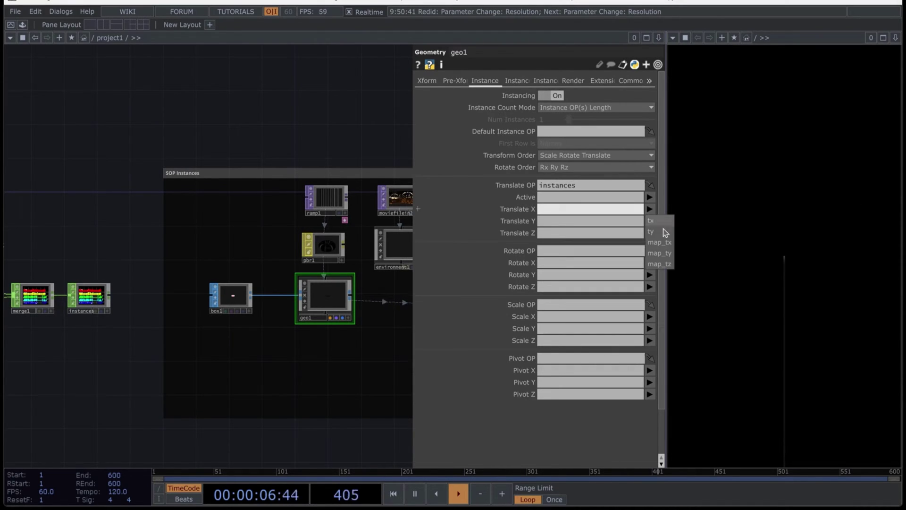
{"action": "left_click", "coordinate": [667, 225]}
{"action": "left_click", "coordinate": [650, 221]}
{"action": "left_click", "coordinate": [652, 243]}
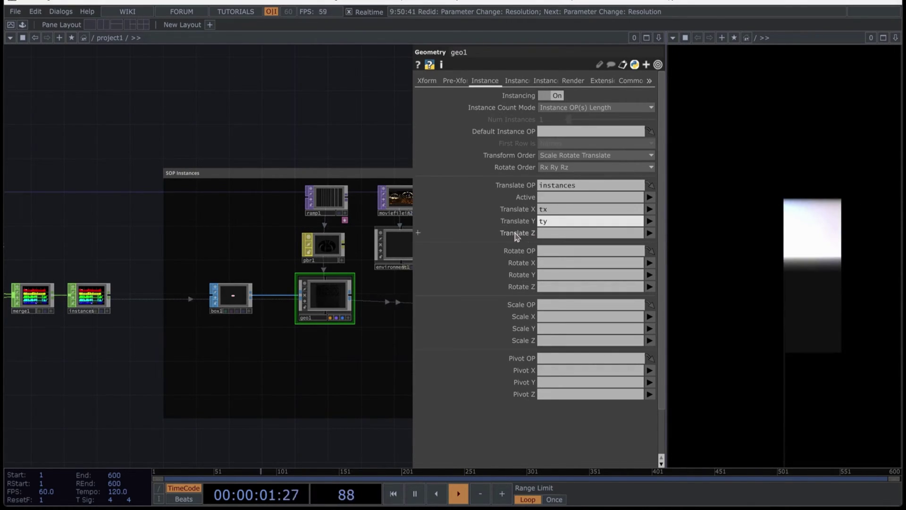
{"action": "left_click", "coordinate": [651, 233]}
{"action": "left_click", "coordinate": [660, 291]}
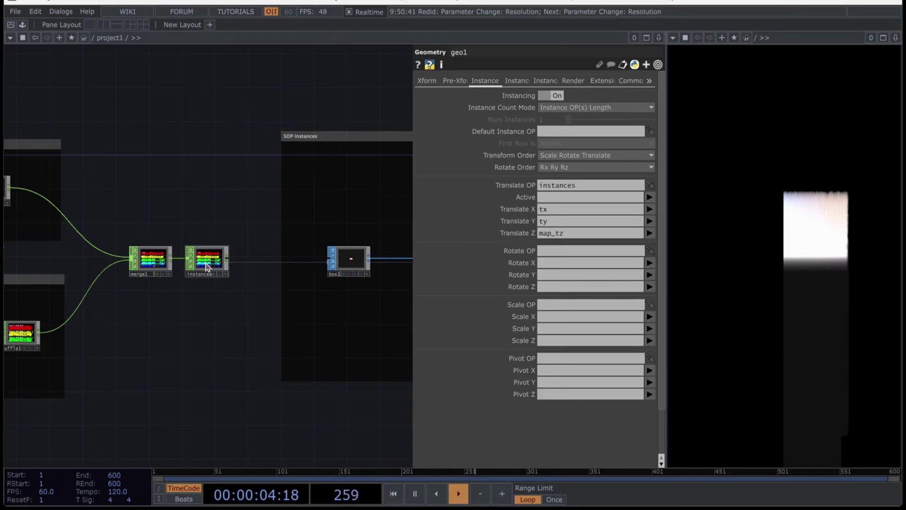
- Assign instances as geo1's Scale OP and map Scale X, Y and Z to map_tx, map_ty and map_tz
{"action": "left_click_drag", "start_coordinate": [206, 268], "coordinate": [568, 309]}
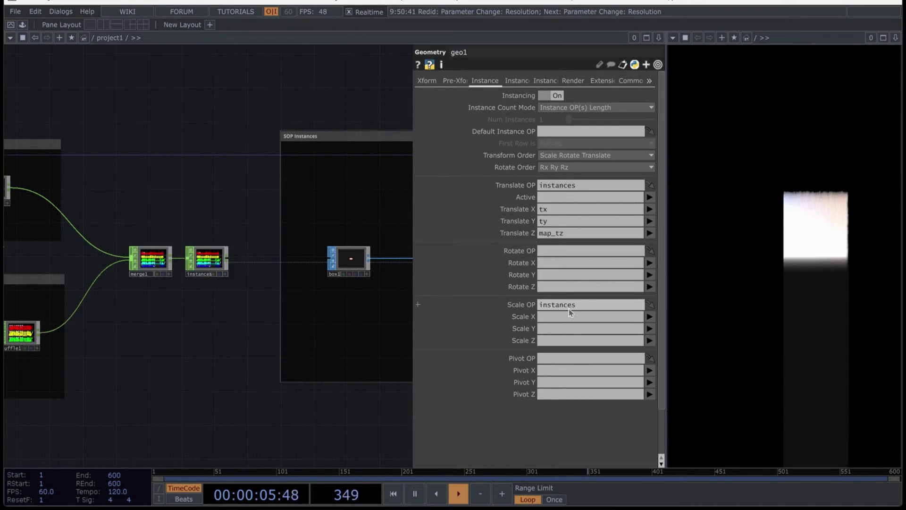
{"action": "left_click", "coordinate": [651, 316]}
{"action": "left_click", "coordinate": [659, 350]}
{"action": "left_click", "coordinate": [650, 328]}
{"action": "left_click", "coordinate": [660, 372]}
{"action": "left_click", "coordinate": [650, 340]}
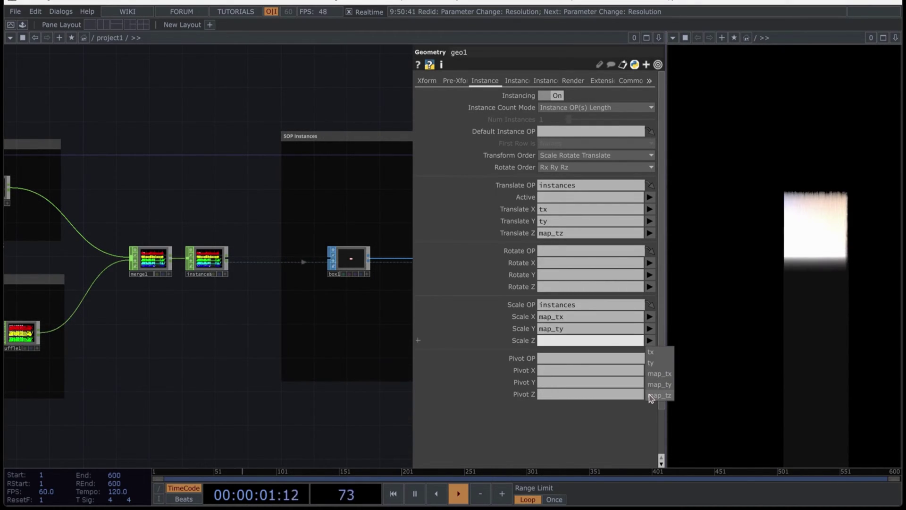
{"action": "left_click", "coordinate": [654, 395]}
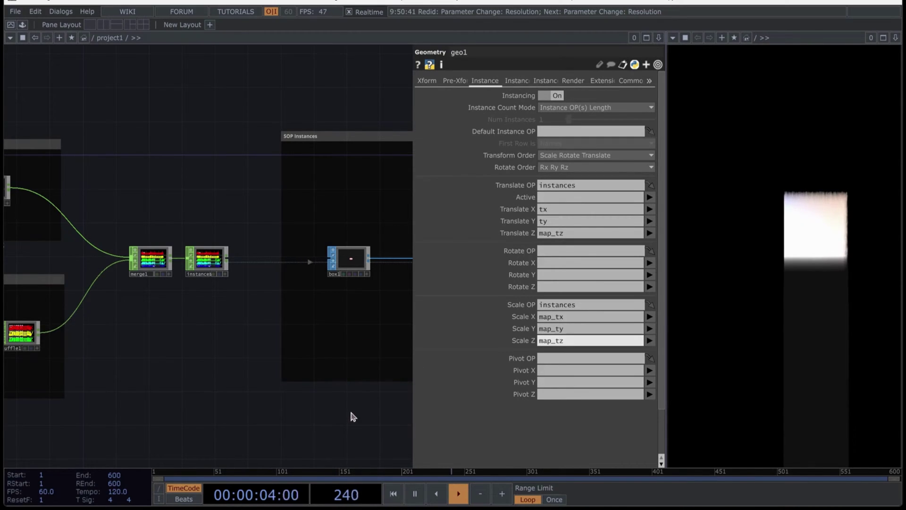
- Reposition cam1 interactively for a close, tilted view of the instanced surface, rotated about 36.5 in X and -14.4 in Y
{"action": "left_click_drag", "start_coordinate": [352, 417], "coordinate": [68, 409]}
{"action": "left_click", "coordinate": [351, 219]}
{"action": "left_click", "coordinate": [355, 228]}
{"action": "scroll", "coordinate": [334, 205], "scroll_direction": "up", "scroll_amount": 6}
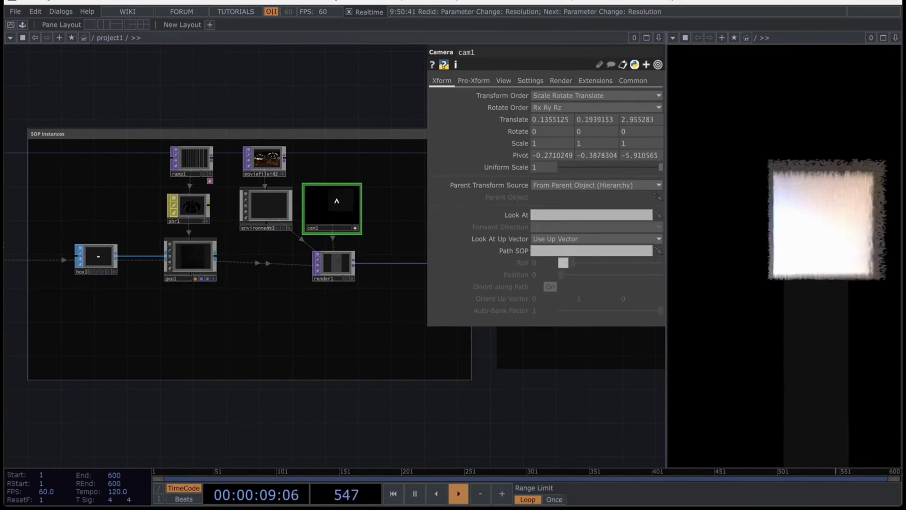
{"action": "left_click_drag", "start_coordinate": [334, 210], "coordinate": [335, 206]}
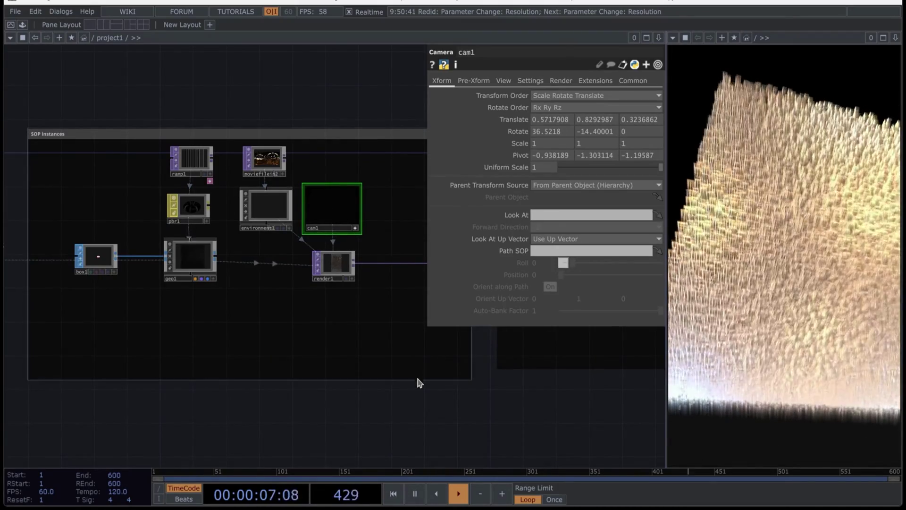
- Set moviefilein1's Pixel Format to 32-bit float (RGBA)
{"action": "scroll", "coordinate": [363, 396], "scroll_direction": "down", "scroll_amount": 3}
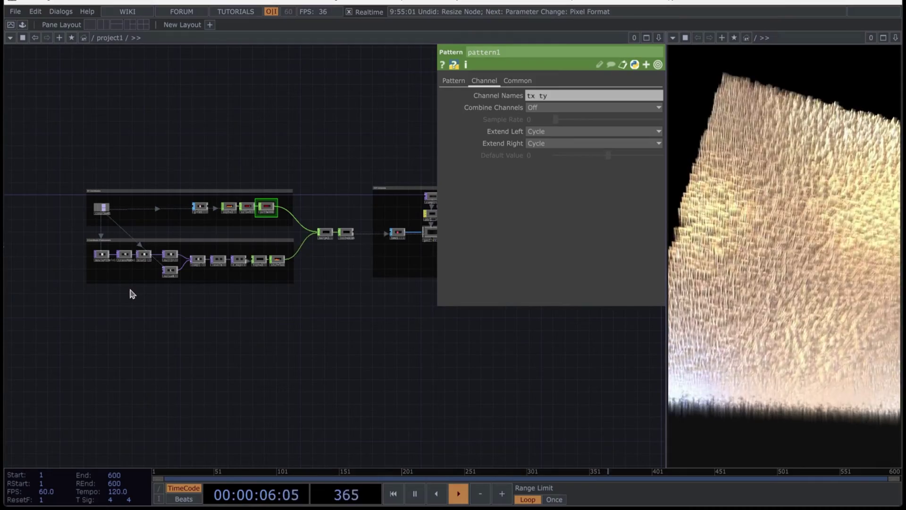
{"action": "scroll", "coordinate": [118, 299], "scroll_direction": "up", "scroll_amount": 5}
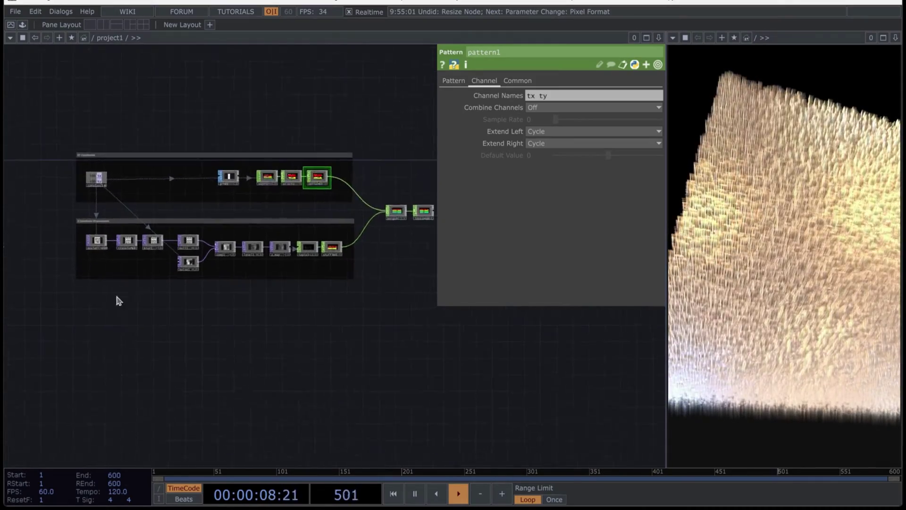
{"action": "left_click", "coordinate": [105, 258]}
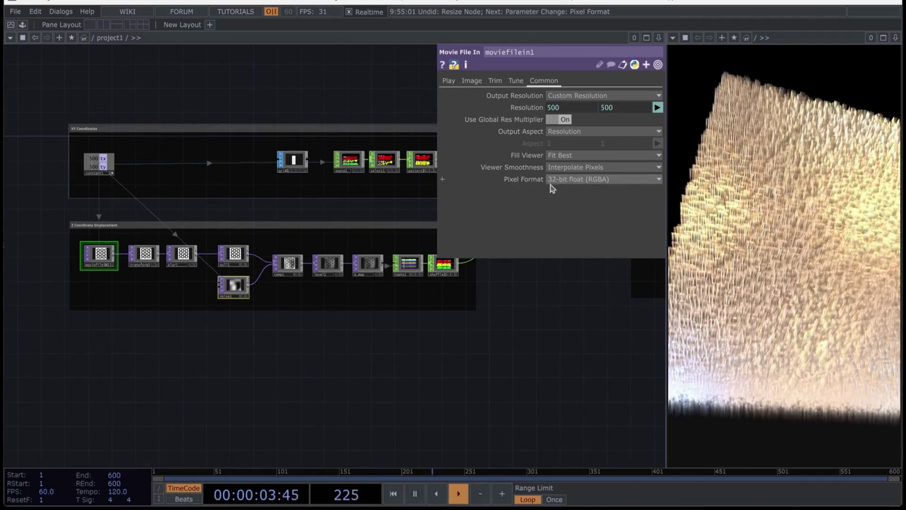
{"action": "left_click", "coordinate": [552, 182]}
{"action": "left_click", "coordinate": [568, 191]}
{"action": "left_click", "coordinate": [571, 180]}
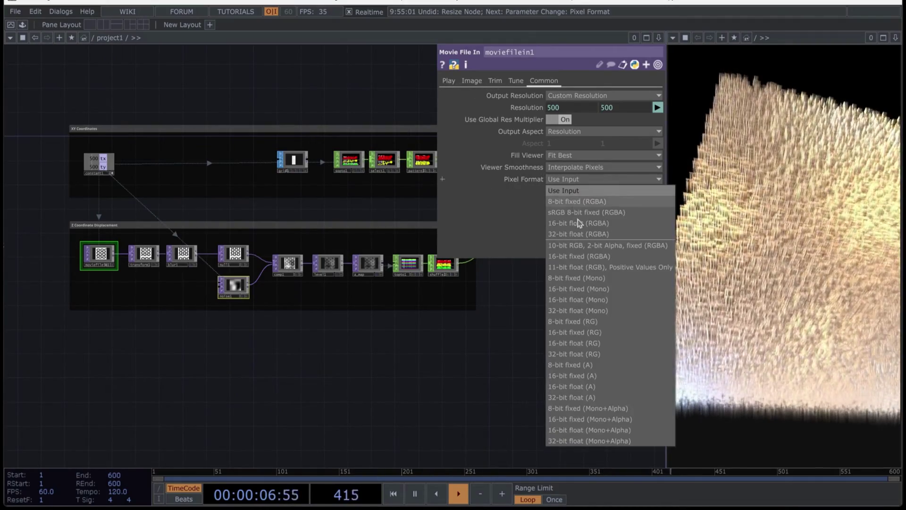
{"action": "left_click", "coordinate": [591, 235]}
- Set pattern1's Combine Channels to Add and its Amplitude to 0.05
{"action": "left_click_drag", "start_coordinate": [537, 270], "coordinate": [347, 292]}
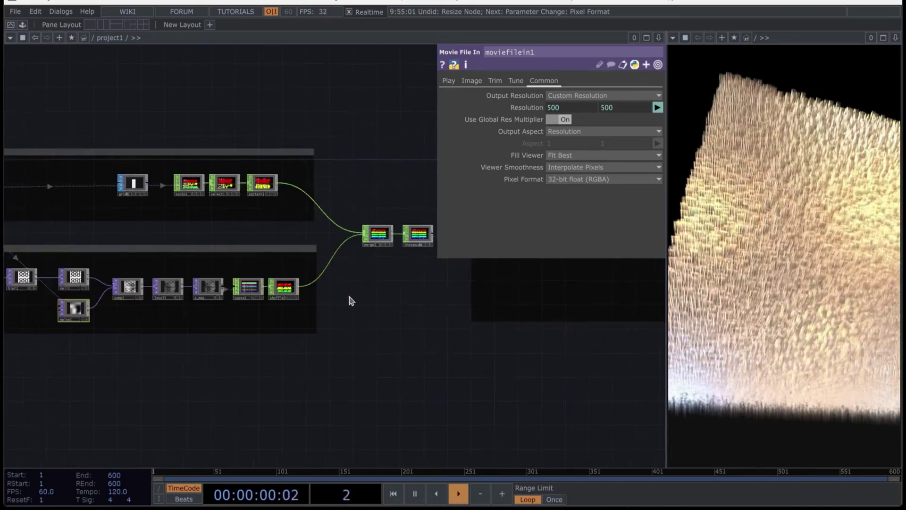
{"action": "scroll", "coordinate": [347, 236], "scroll_direction": "up", "scroll_amount": 4}
{"action": "left_click_drag", "start_coordinate": [355, 147], "coordinate": [356, 149]}
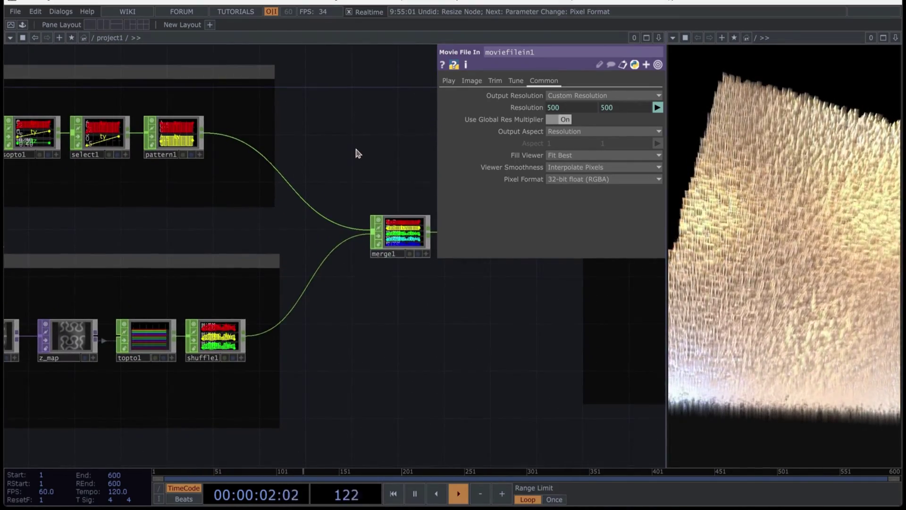
{"action": "left_click", "coordinate": [173, 139]}
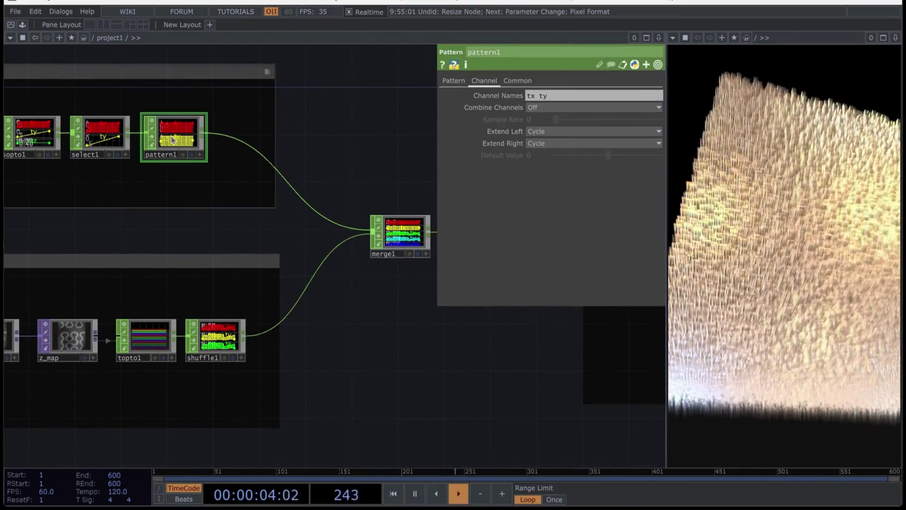
{"action": "left_click", "coordinate": [550, 108]}
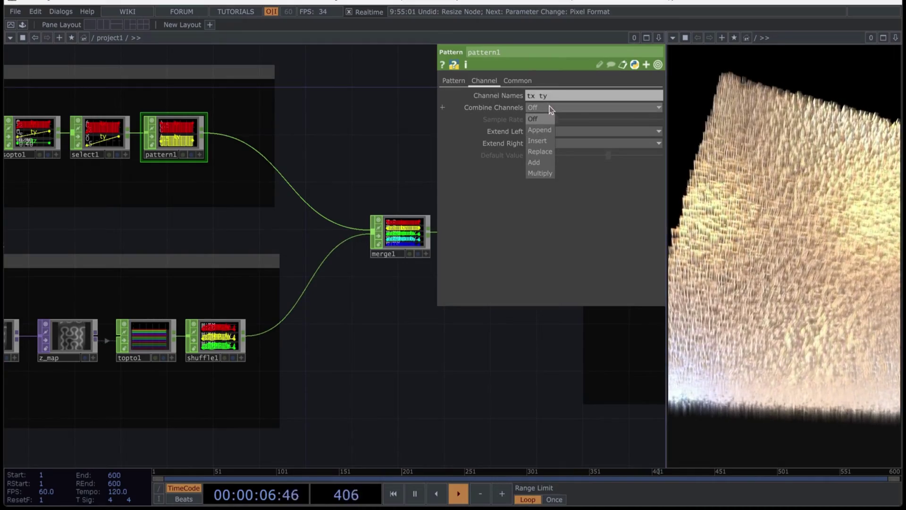
{"action": "left_click", "coordinate": [540, 163]}
{"action": "left_click", "coordinate": [453, 80]}
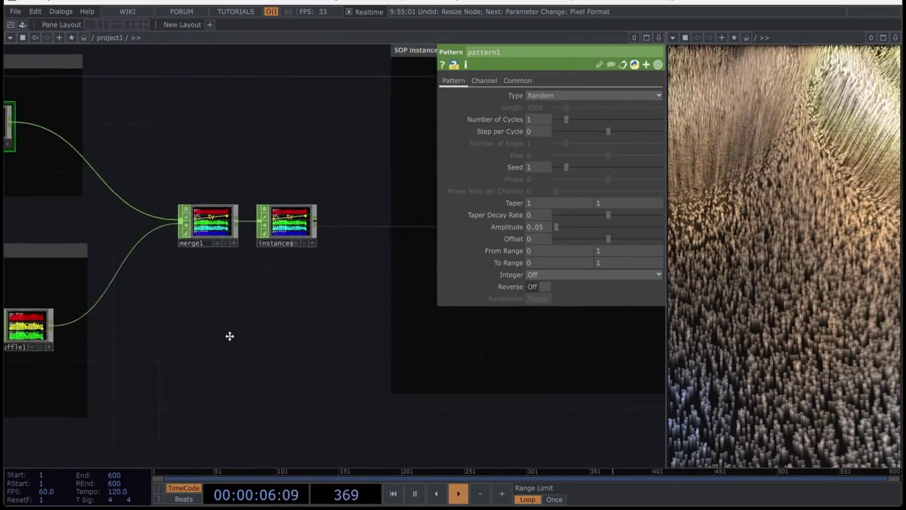
- Hide the parameters window and examine the moviefilein1 pattern source within the Z Coordinate Displacement network
{"action": "left_click_drag", "start_coordinate": [229, 336], "coordinate": [227, 379]}
{"action": "scroll", "coordinate": [227, 379], "scroll_direction": "down", "scroll_amount": 1}
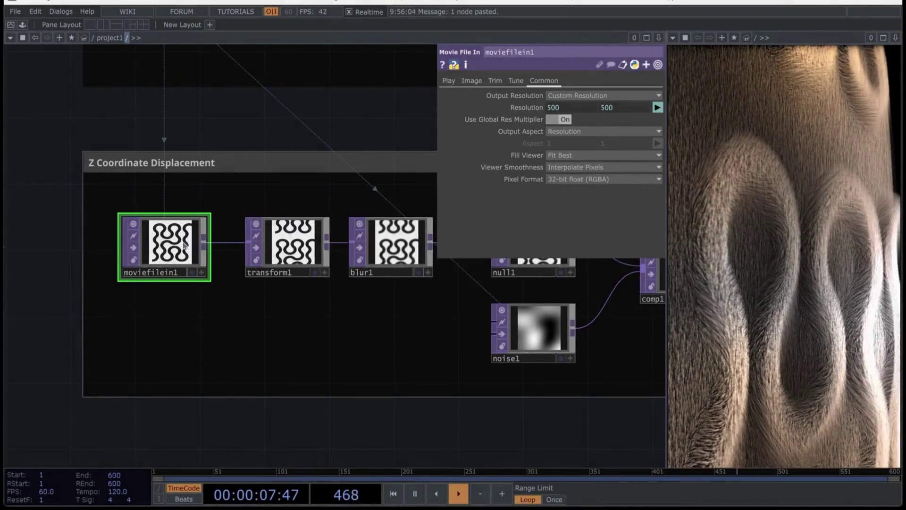
{"action": "scroll", "coordinate": [184, 244], "scroll_direction": "up", "scroll_amount": 2}
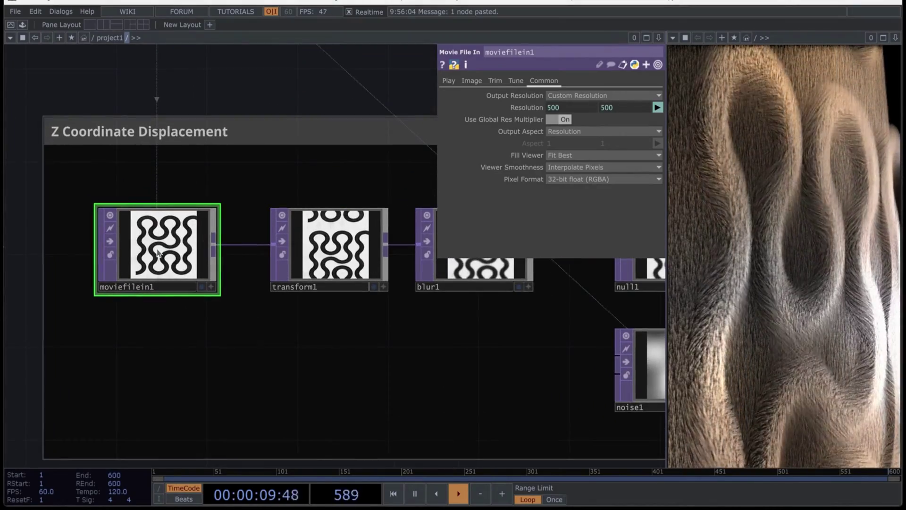
{"action": "scroll", "coordinate": [161, 252], "scroll_direction": "down", "scroll_amount": 4}
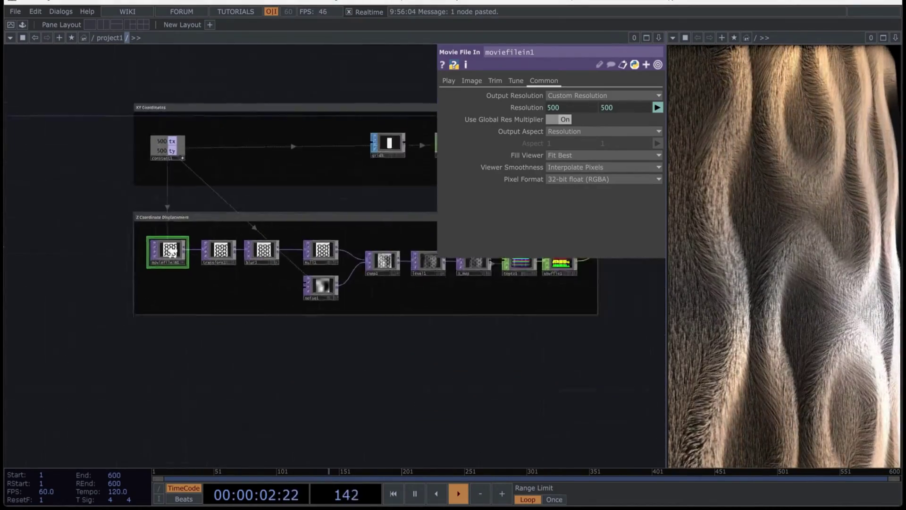
{"action": "scroll", "coordinate": [312, 324], "scroll_direction": "down", "scroll_amount": 5}
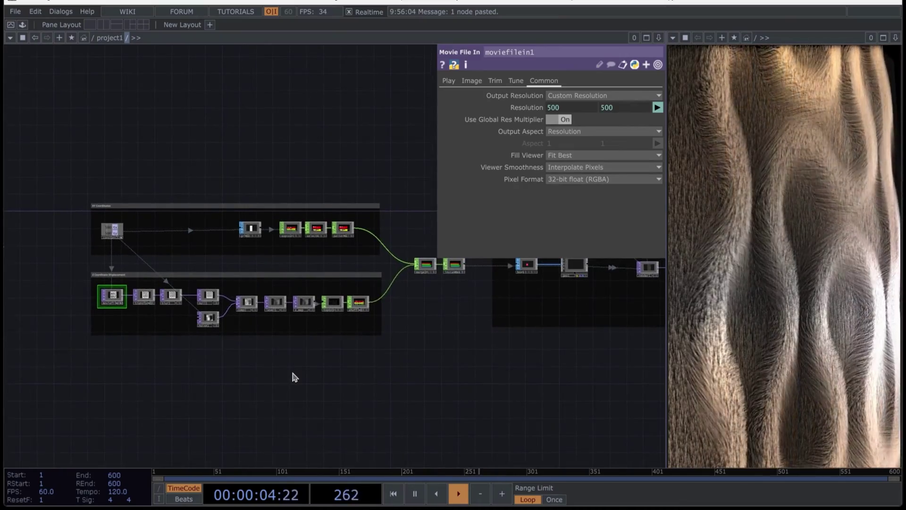
{"action": "key", "text": "p"}
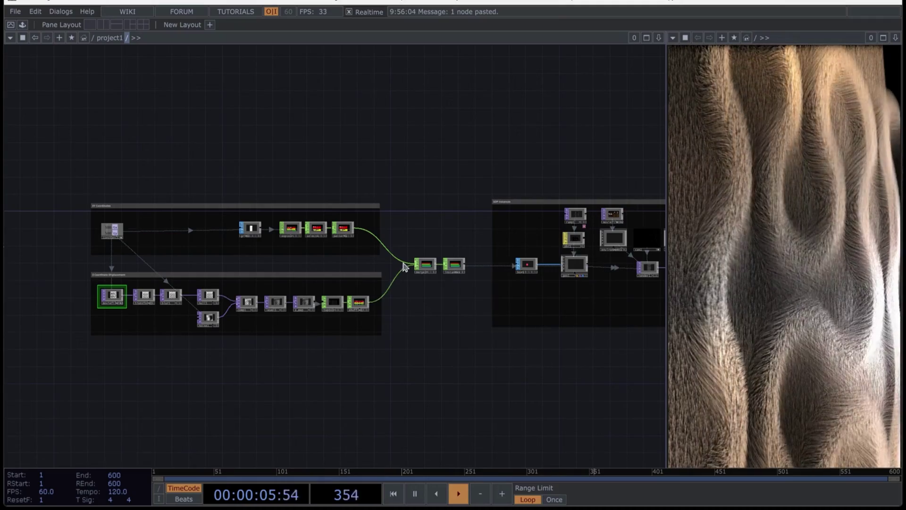
{"action": "scroll", "coordinate": [104, 297], "scroll_direction": "up", "scroll_amount": 5}
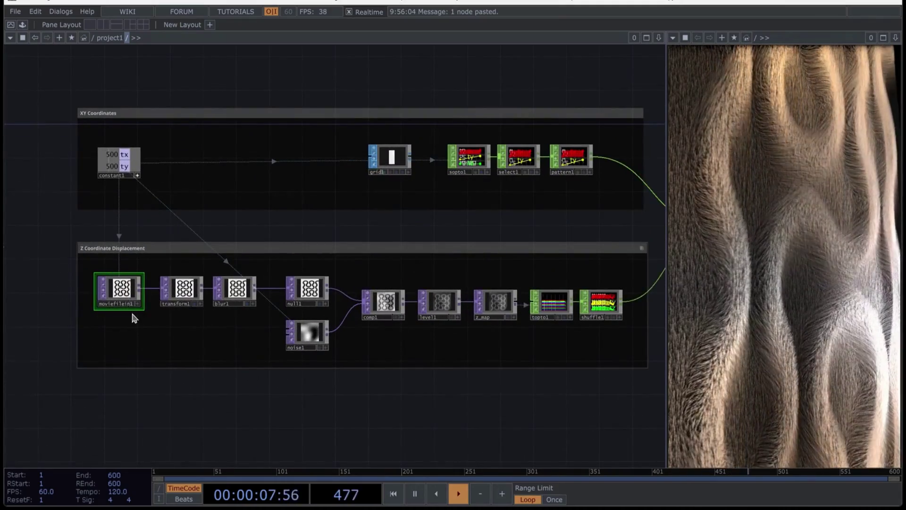
{"action": "scroll", "coordinate": [200, 304], "scroll_direction": "up", "scroll_amount": 5}
{"action": "left_click", "coordinate": [158, 306]}
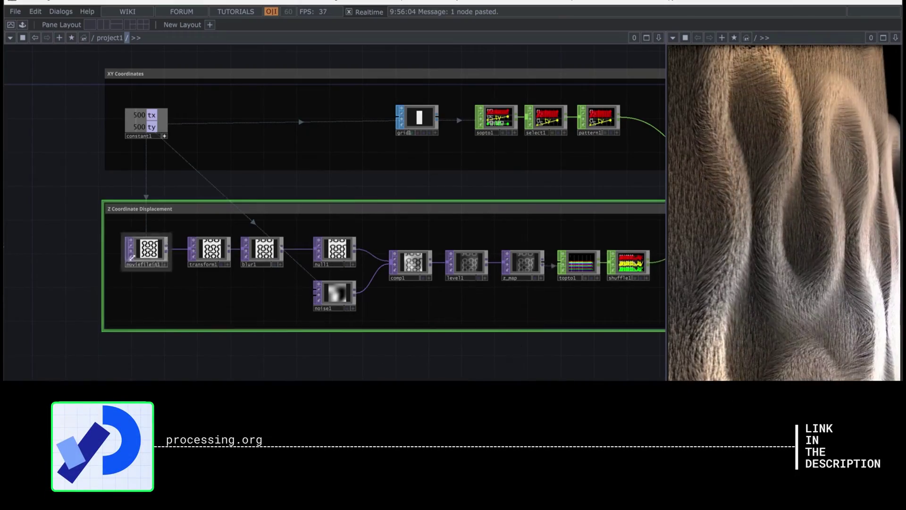
{"action": "scroll", "coordinate": [146, 250], "scroll_direction": "up", "scroll_amount": 5}
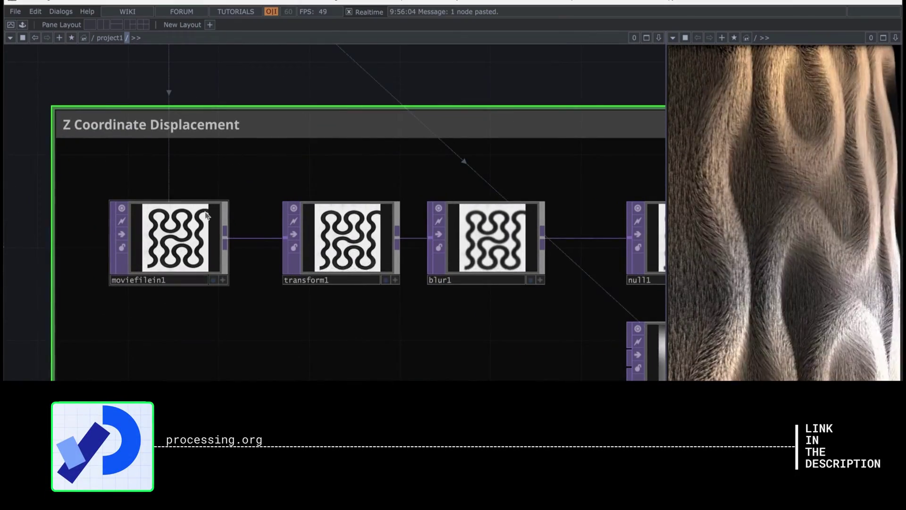
{"action": "scroll", "coordinate": [167, 246], "scroll_direction": "down", "scroll_amount": 10}
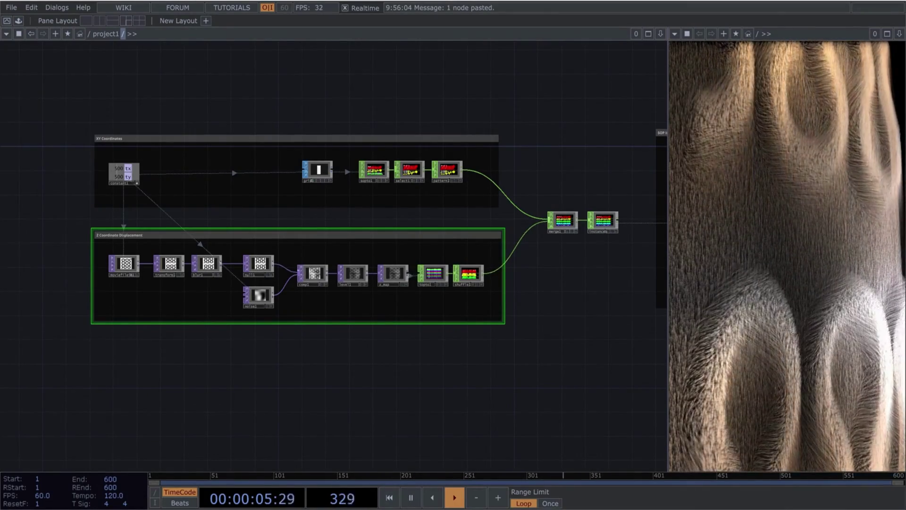
- Switch to Processing and run the Round Square Patterns Generator v1 0 sketch
{"action": "mouse_move", "coordinate": [905, 86]}
{"action": "left_mouse_down"}
{"action": "mouse_move", "coordinate": [610, 71]}
{"action": "mouse_move", "coordinate": [558, 54]}
{"action": "left_mouse_up"}
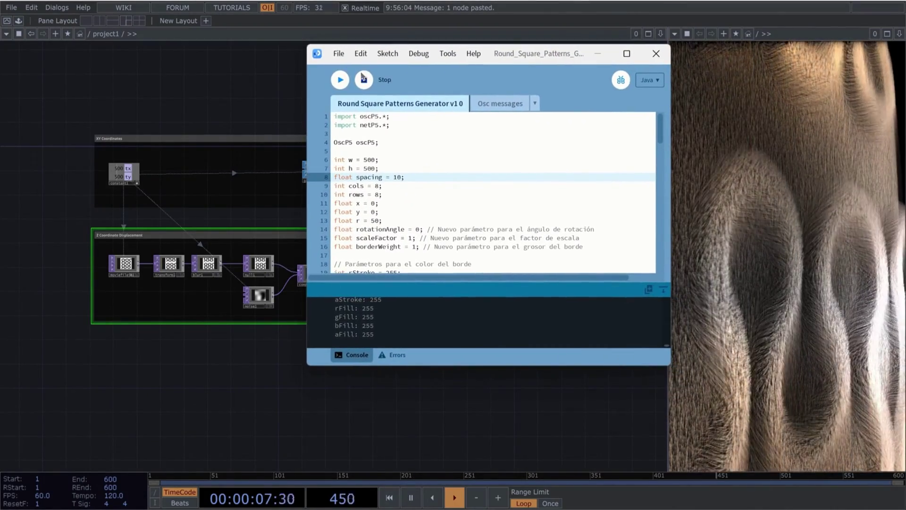
{"action": "left_click", "coordinate": [340, 81]}
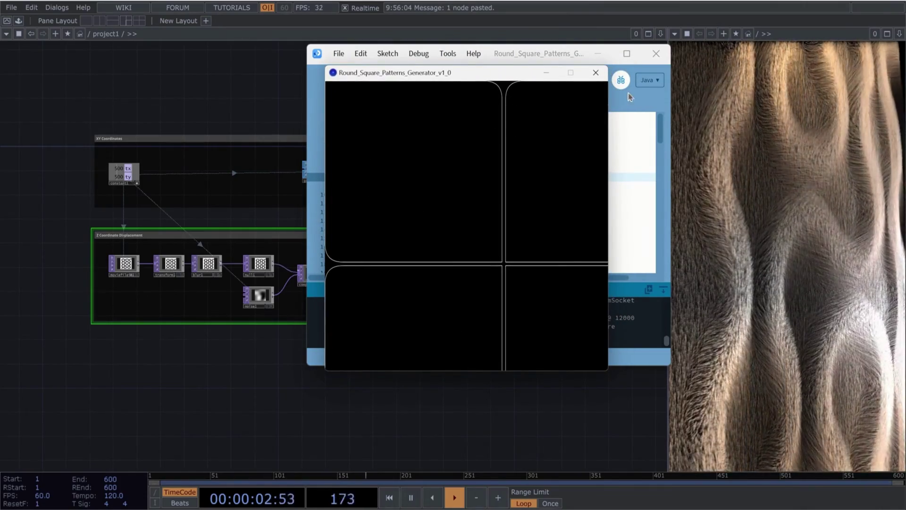
- Move the running sketch's window out of the way and add a Screen Grab TOP near the moviefilein1 source
{"action": "left_click_drag", "start_coordinate": [468, 70], "coordinate": [520, 47]}
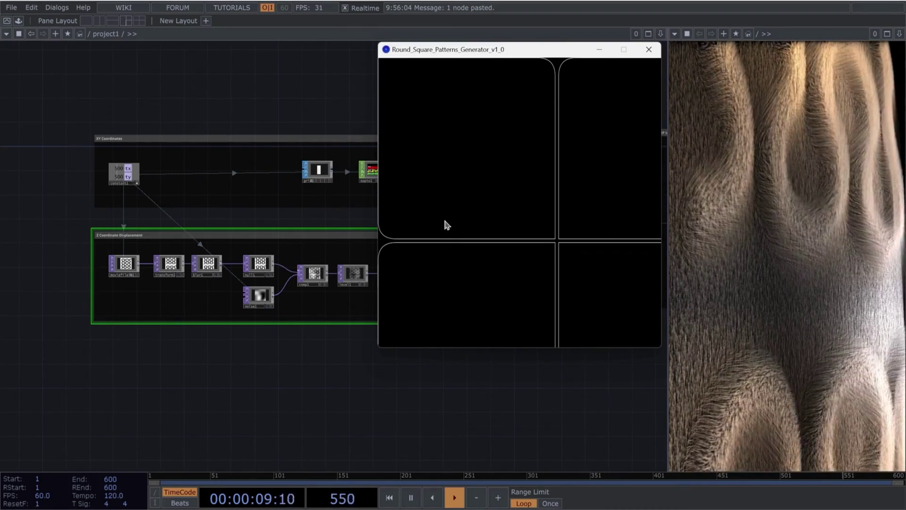
{"action": "left_click_drag", "start_coordinate": [402, 54], "coordinate": [905, 56]}
{"action": "left_click_drag", "start_coordinate": [61, 317], "coordinate": [190, 297]}
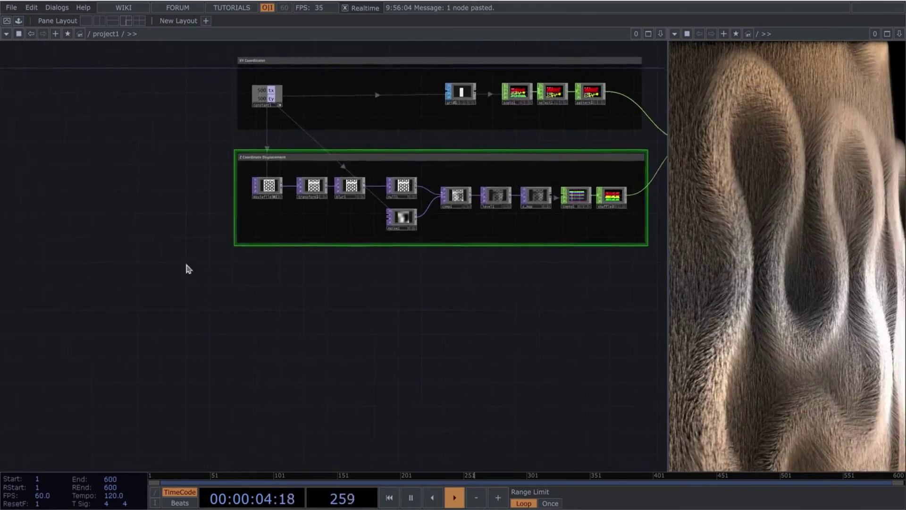
{"action": "key", "text": "Tab"}
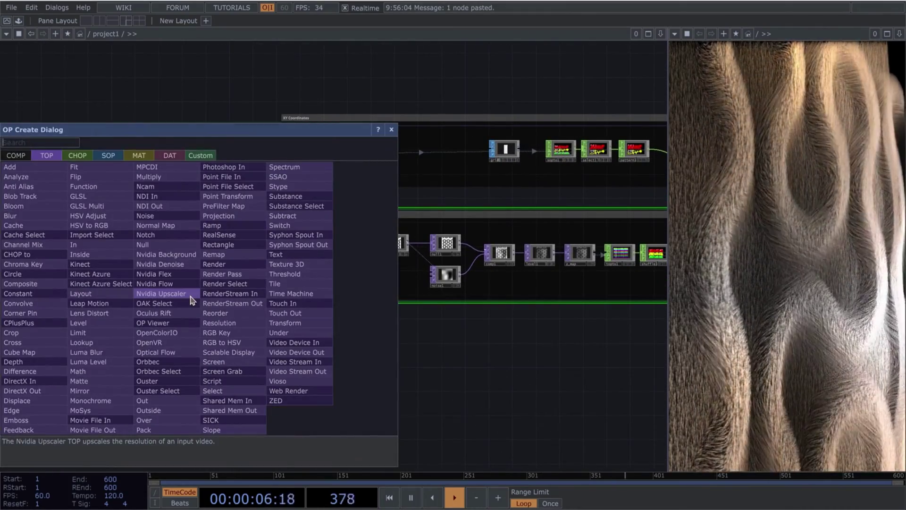
{"action": "type", "text": "scree"}
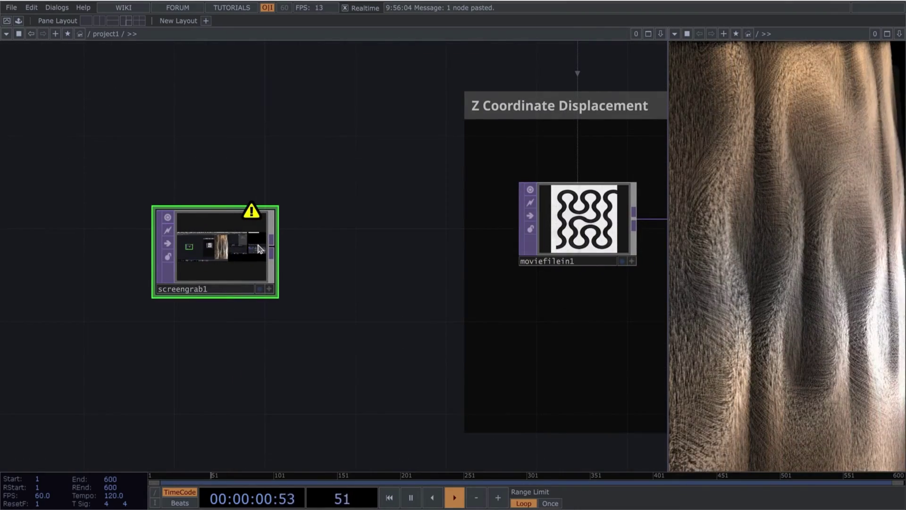
{"action": "key", "text": "p"}
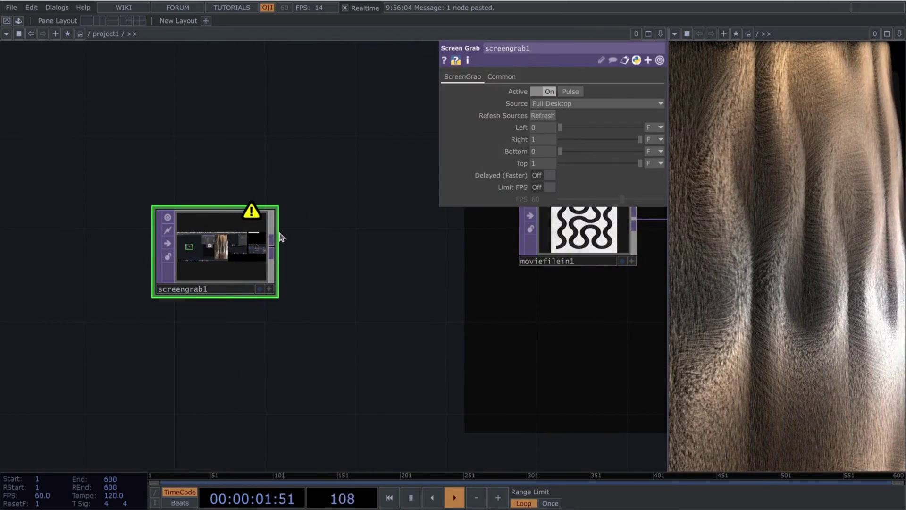
- Set screengrab1's Source to the Round_Square_Patterns_Generator_v1_0 sketch window and crop its Top to 0.94
{"action": "left_click", "coordinate": [585, 107]}
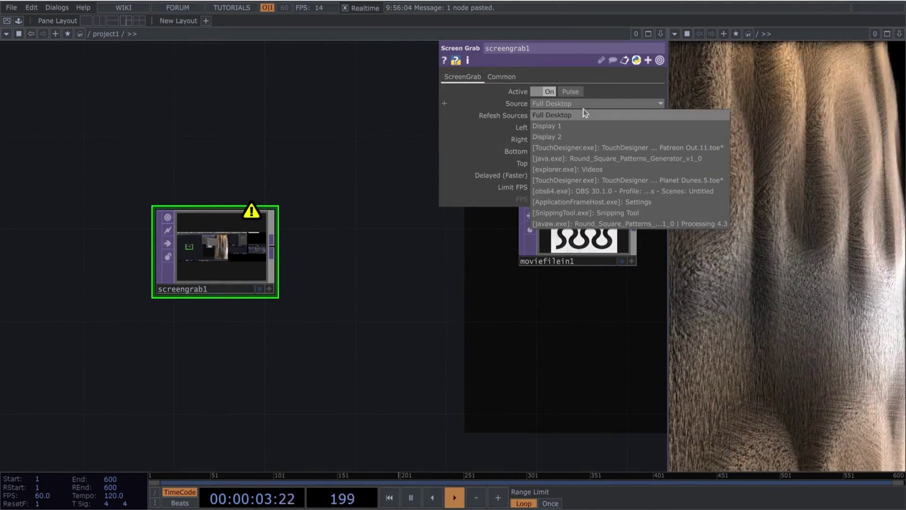
{"action": "left_click", "coordinate": [594, 159]}
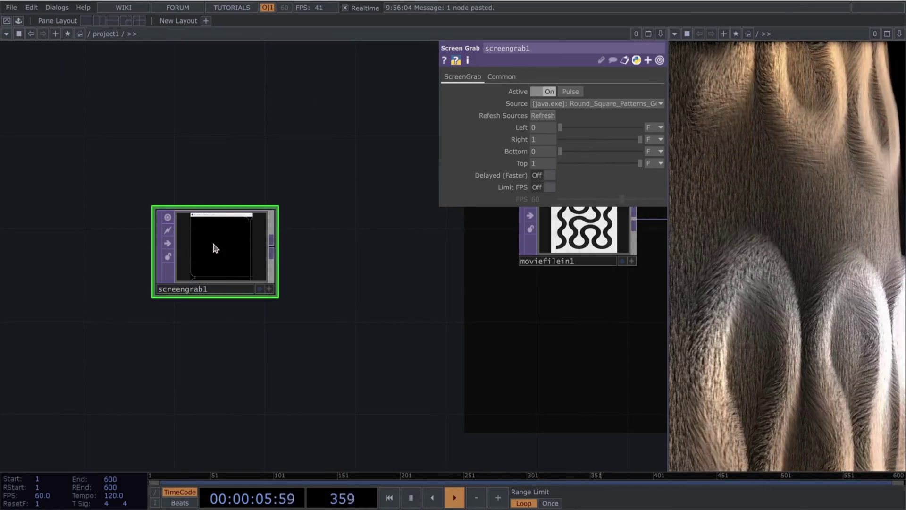
{"action": "scroll", "coordinate": [213, 245], "scroll_direction": "up", "scroll_amount": 3}
{"action": "left_click_drag", "start_coordinate": [253, 244], "coordinate": [271, 136]}
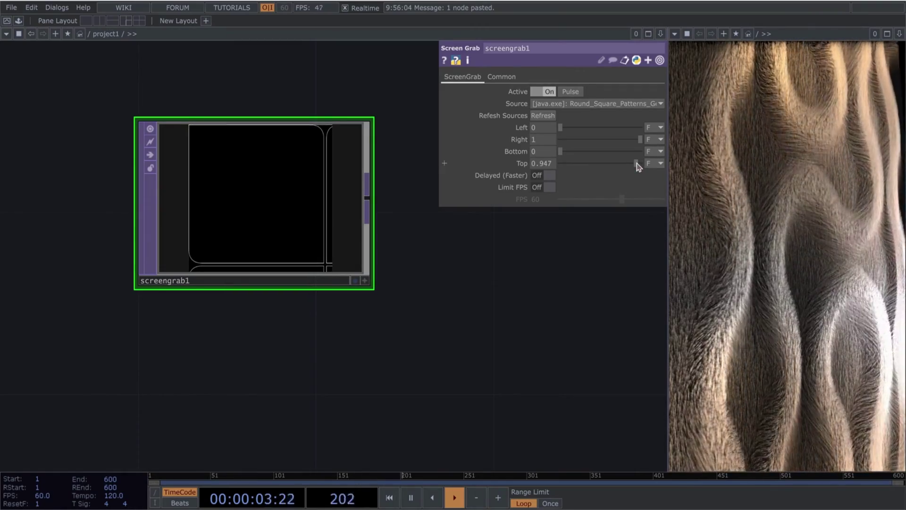
{"action": "scroll", "coordinate": [215, 133], "scroll_direction": "down", "scroll_amount": 2}
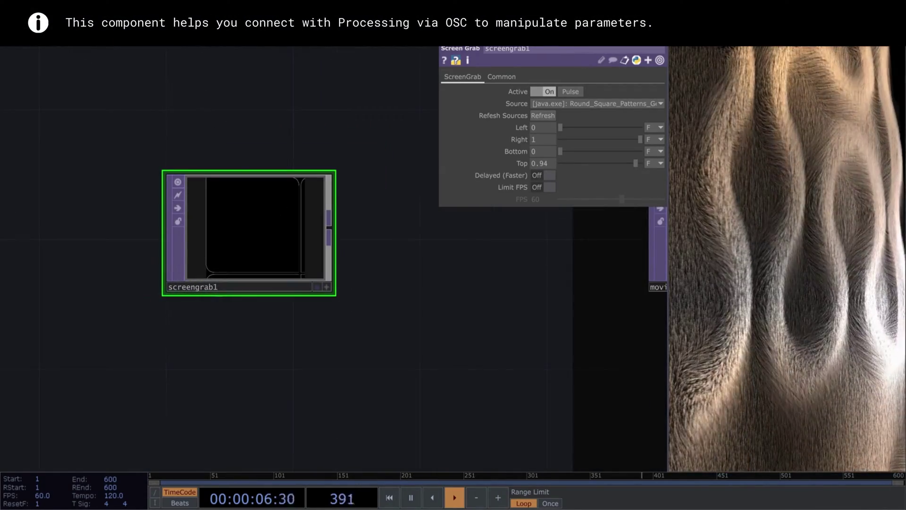
- Add the RP_By_Okamirufu_v1_0 component from My Components above screengrab1 and show its parameters
{"action": "key", "text": "alt+l"}
{"action": "left_click", "coordinate": [46, 221]}
{"action": "scroll", "coordinate": [67, 184], "scroll_direction": "down", "scroll_amount": 2}
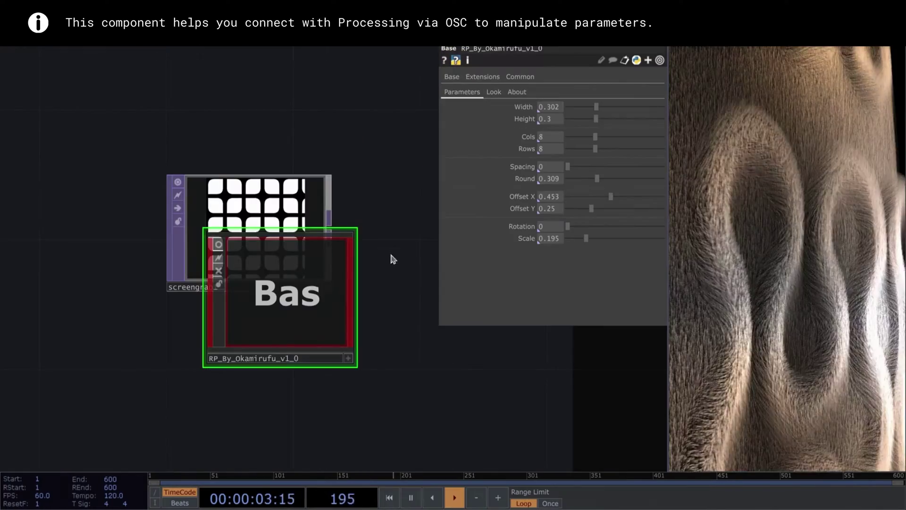
{"action": "left_click_drag", "start_coordinate": [259, 277], "coordinate": [259, 90]}
{"action": "left_click", "coordinate": [227, 265]}
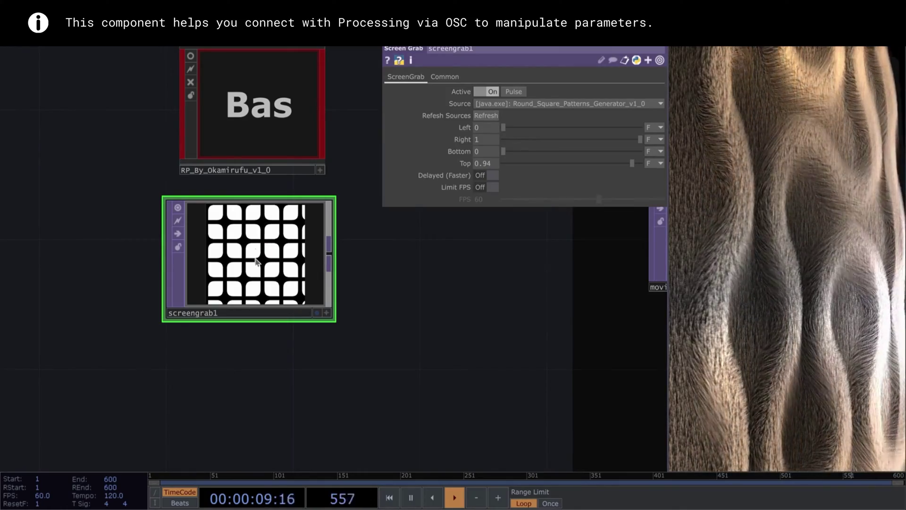
{"action": "left_click", "coordinate": [282, 128]}
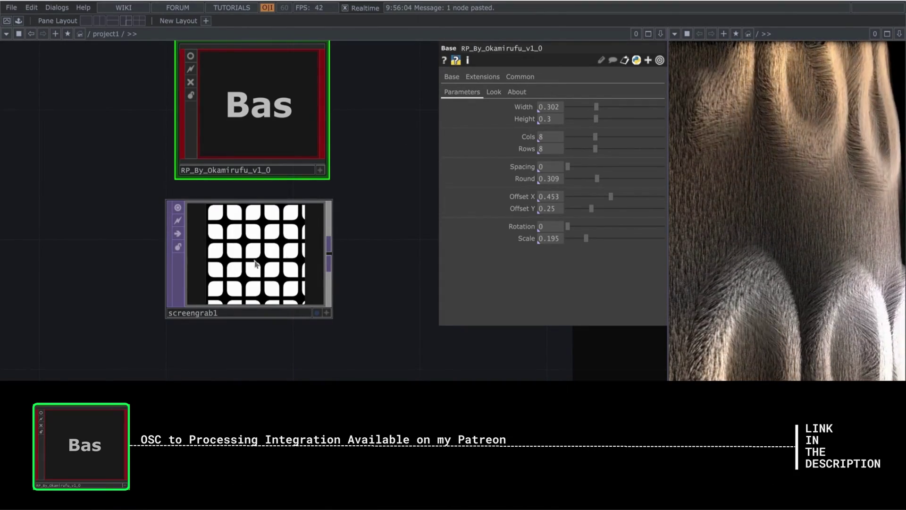
- Place screengrab1 below moviefilein1 in the Z Coordinate Displacement network and connect it to transform1 in place of the movie file
{"action": "left_click_drag", "start_coordinate": [384, 192], "coordinate": [325, 212]}
{"action": "scroll", "coordinate": [323, 211], "scroll_direction": "up", "scroll_amount": 3}
{"action": "scroll", "coordinate": [347, 250], "scroll_direction": "down", "scroll_amount": 8}
{"action": "left_click_drag", "start_coordinate": [314, 282], "coordinate": [267, 256]}
{"action": "left_click", "coordinate": [334, 323]}
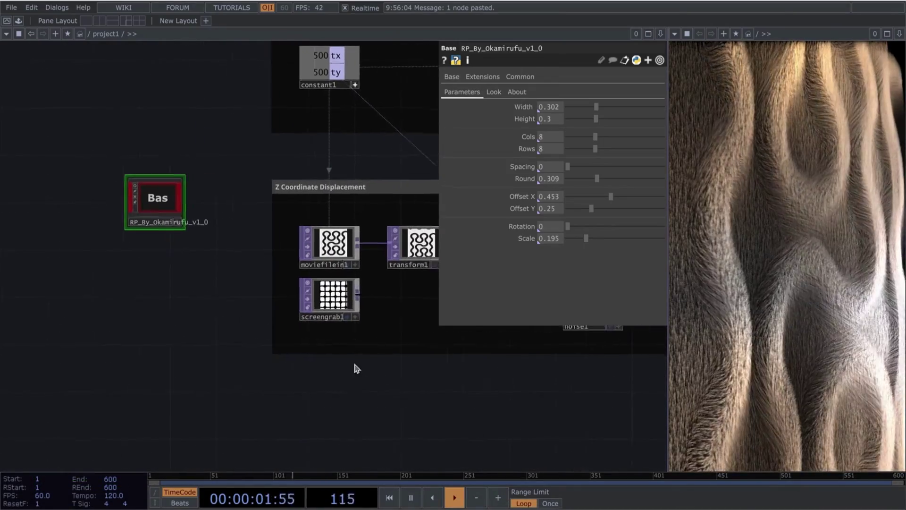
{"action": "scroll", "coordinate": [359, 269], "scroll_direction": "up", "scroll_amount": 3}
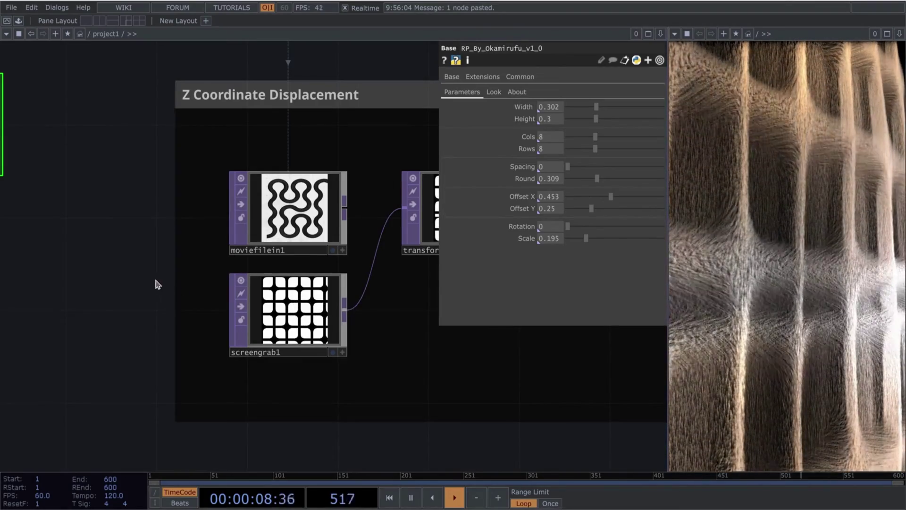
- Arrange an enlarged screengrab1 and the RP_By_Okamirufu_v1_0 component outside the Z Coordinate Displacement box
{"action": "left_click_drag", "start_coordinate": [165, 281], "coordinate": [293, 278]}
{"action": "left_click_drag", "start_coordinate": [82, 118], "coordinate": [228, 146]}
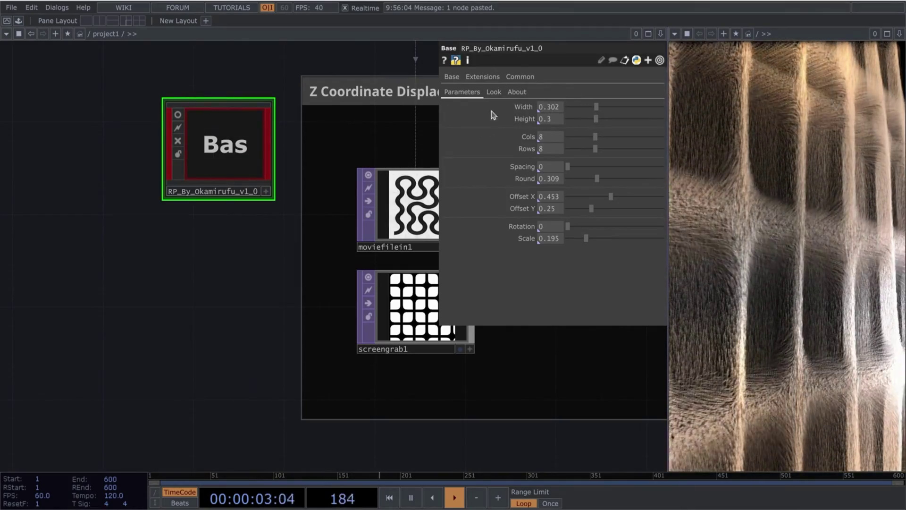
{"action": "left_click_drag", "start_coordinate": [531, 434], "coordinate": [445, 433]}
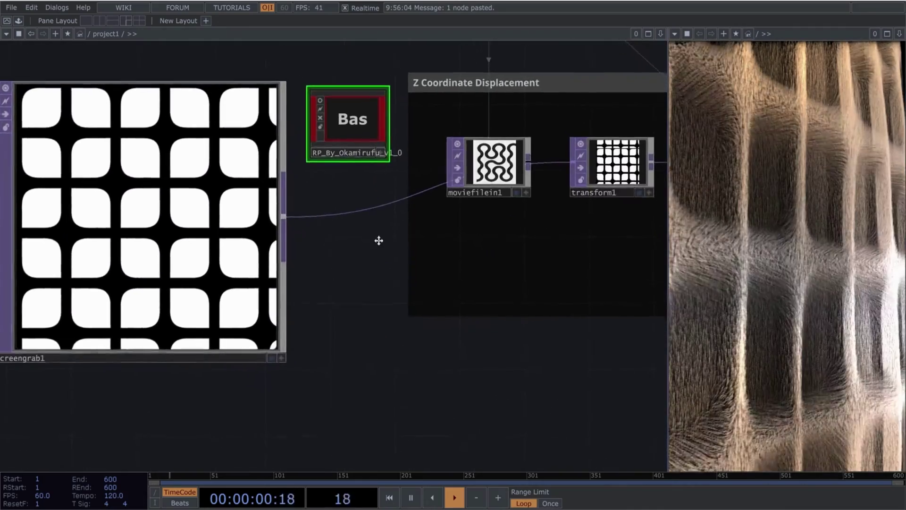
{"action": "left_click_drag", "start_coordinate": [379, 240], "coordinate": [380, 231]}
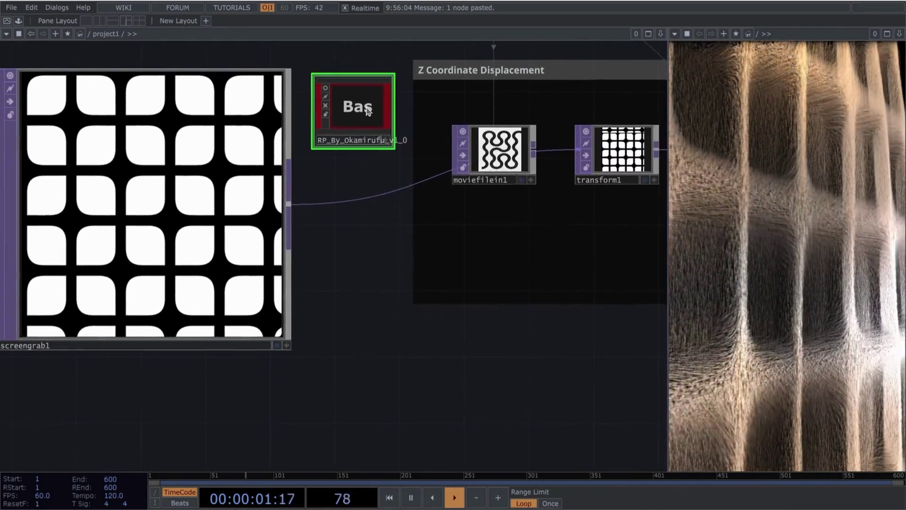
- Open the RP_By_Okamirufu_v1_0 parameters in a separate floating window beside the enlarged preview
{"action": "right_click", "coordinate": [368, 107]}
{"action": "left_click", "coordinate": [390, 23]}
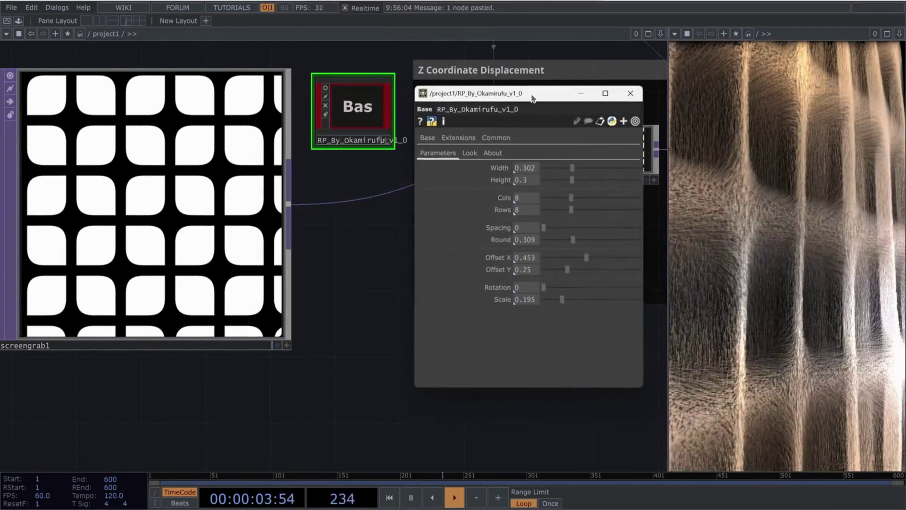
{"action": "left_click_drag", "start_coordinate": [533, 74], "coordinate": [538, 78]}
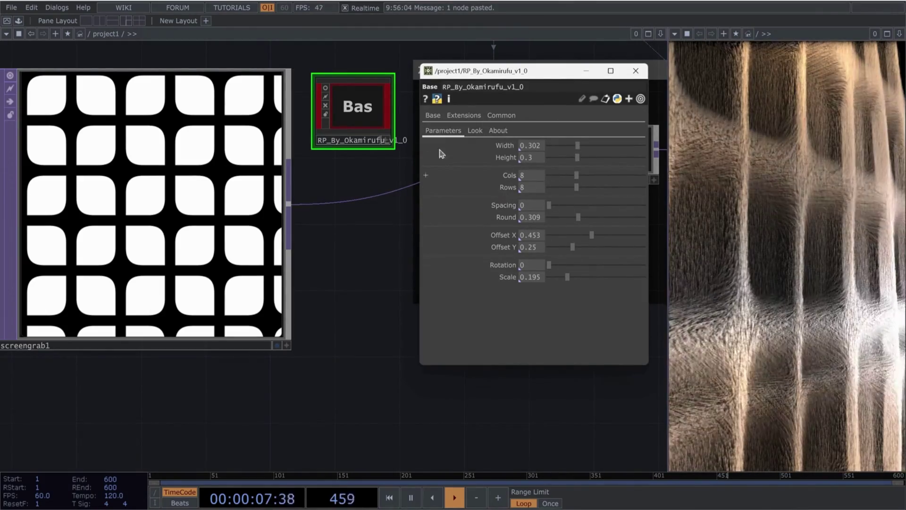
- Try a Spacing of 0.236 and a Scale of 0.096 on the round square pattern
{"action": "left_click_drag", "start_coordinate": [558, 207], "coordinate": [574, 209]}
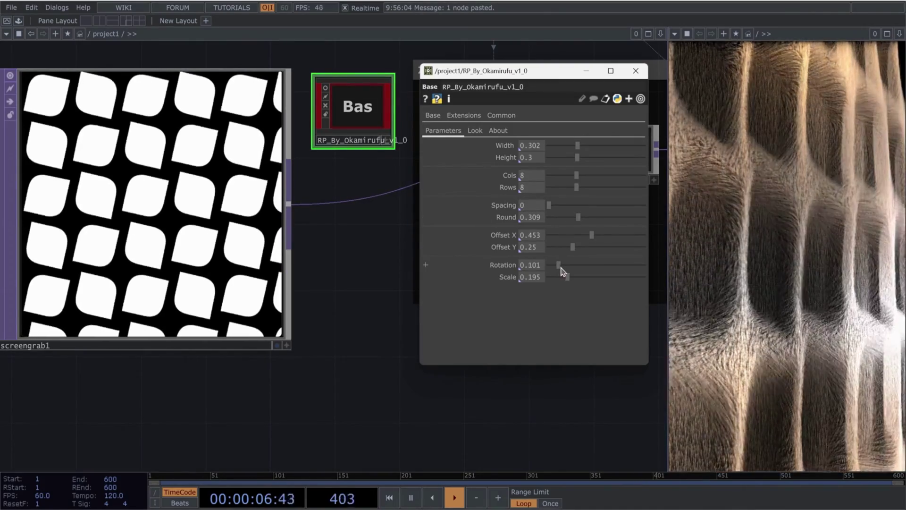
{"action": "left_click_drag", "start_coordinate": [561, 271], "coordinate": [563, 272]}
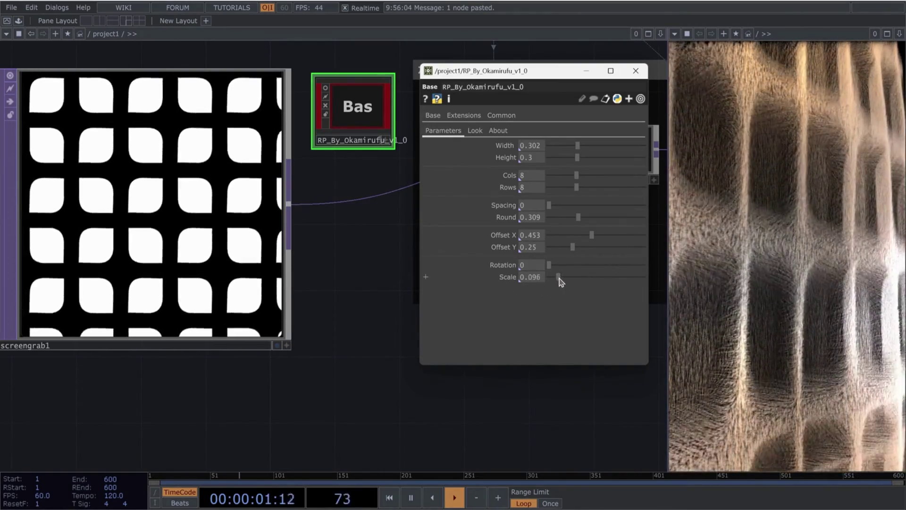
{"action": "left_click_drag", "start_coordinate": [557, 283], "coordinate": [569, 279]}
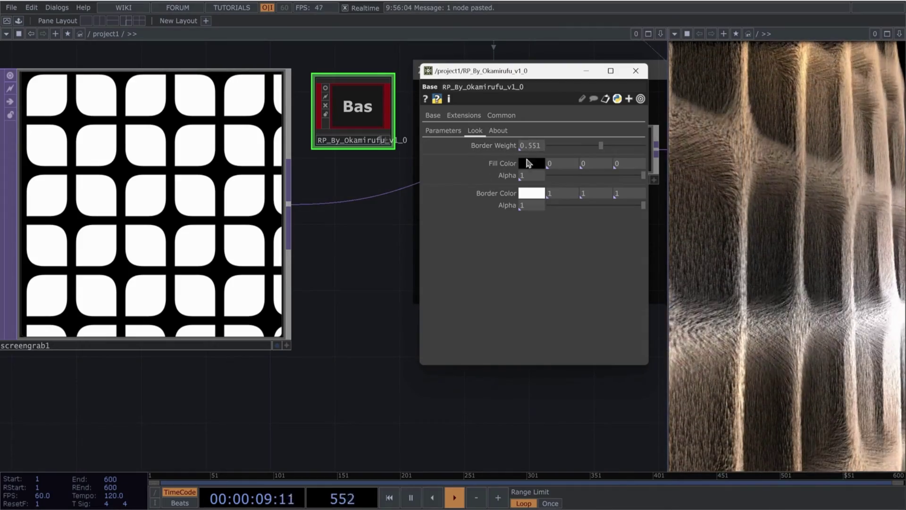
- Try a white Fill Color and black Border Color with Border Weight 0.579 and border Alpha 0.5
{"action": "left_click", "coordinate": [530, 165]}
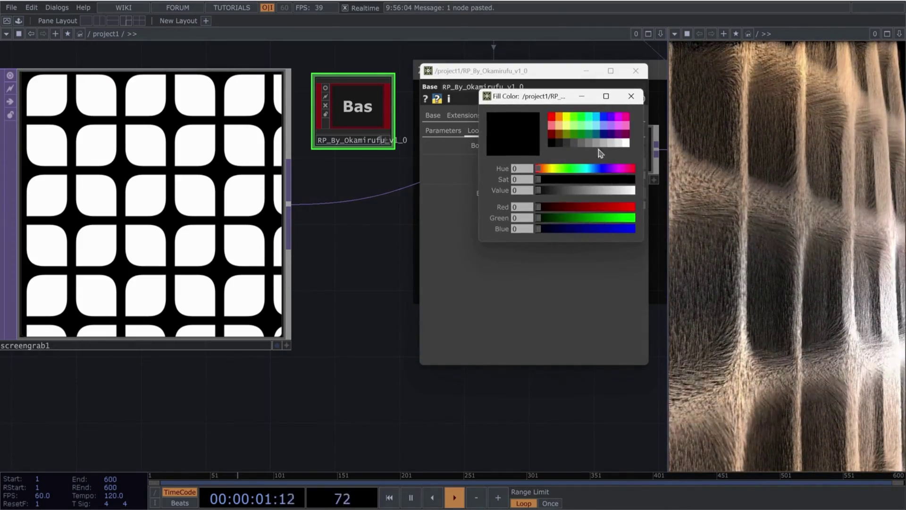
{"action": "left_click", "coordinate": [626, 144]}
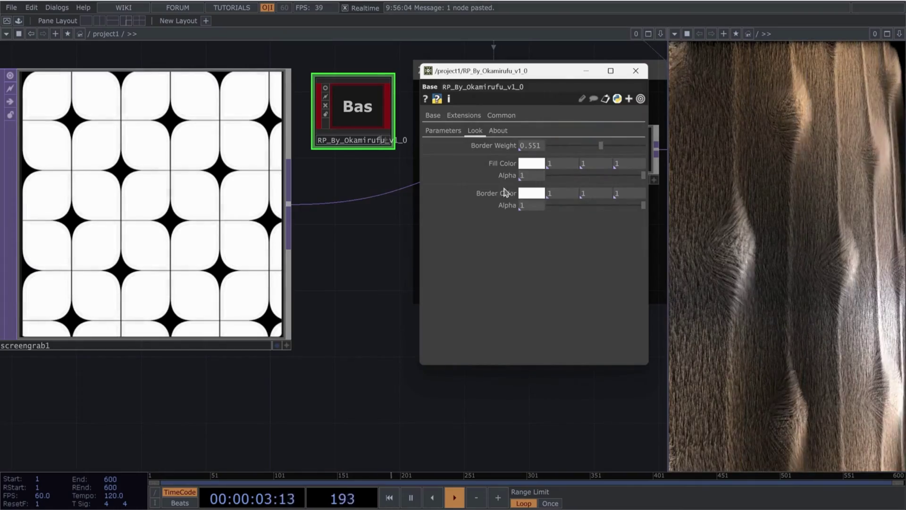
{"action": "left_click", "coordinate": [538, 195]}
{"action": "left_click", "coordinate": [551, 143]}
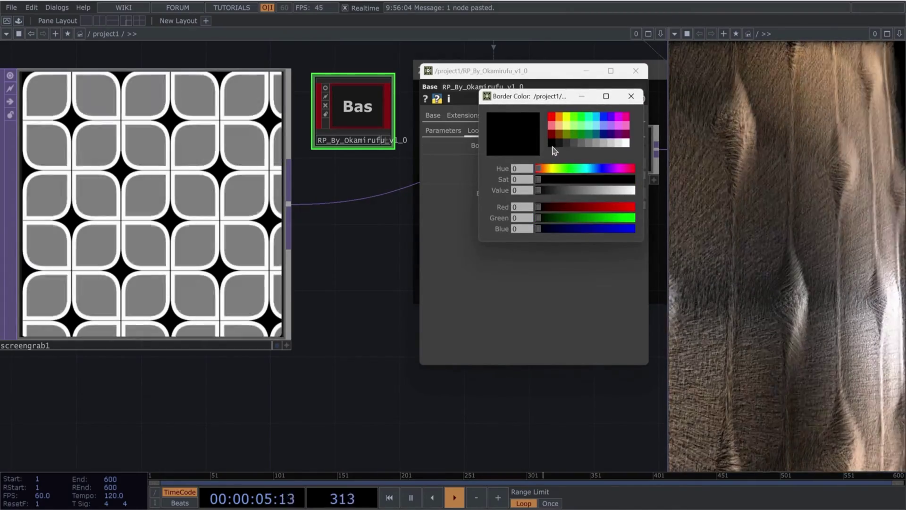
{"action": "left_click", "coordinate": [632, 97]}
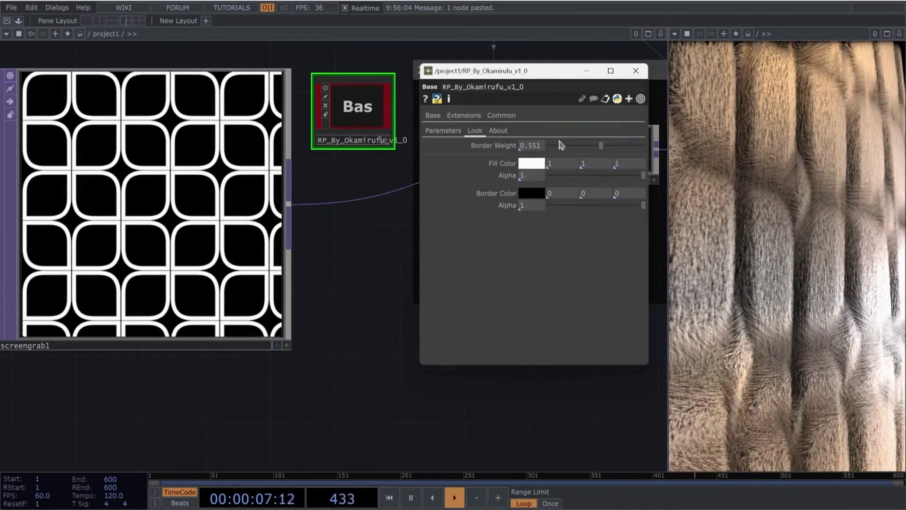
{"action": "mouse_move", "coordinate": [598, 149]}
{"action": "left_mouse_down"}
{"action": "mouse_move", "coordinate": [621, 147]}
{"action": "mouse_move", "coordinate": [580, 150]}
{"action": "mouse_move", "coordinate": [606, 152]}
{"action": "left_mouse_up"}
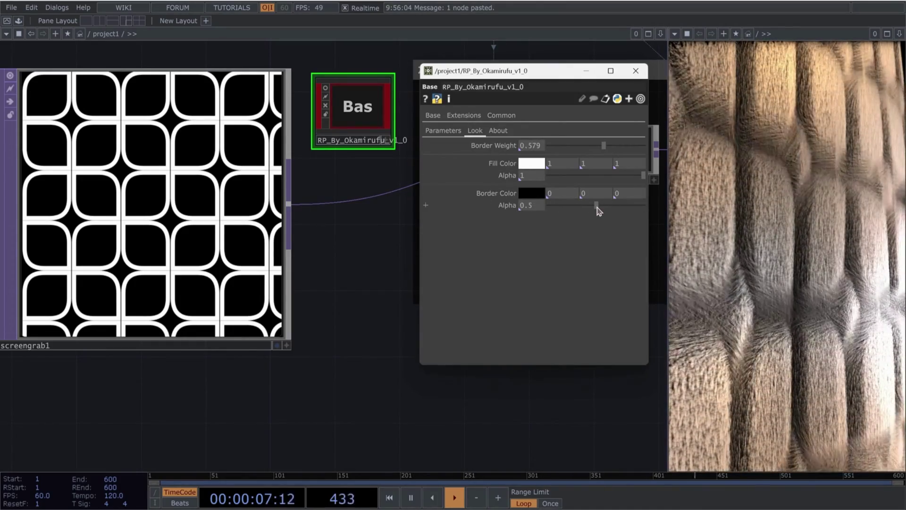
- Try the pattern's Scale at 0.292 and settle on 0.18
{"action": "left_click", "coordinate": [444, 131]}
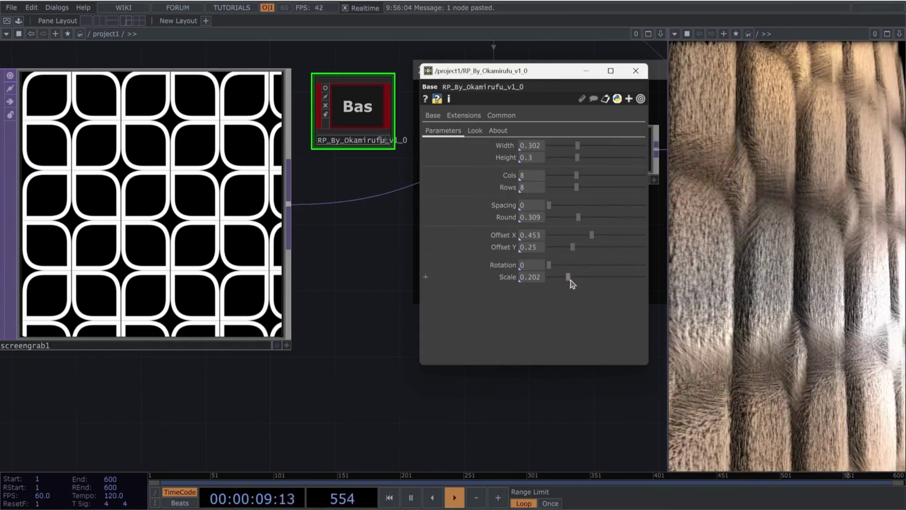
{"action": "left_click_drag", "start_coordinate": [570, 278], "coordinate": [577, 279]}
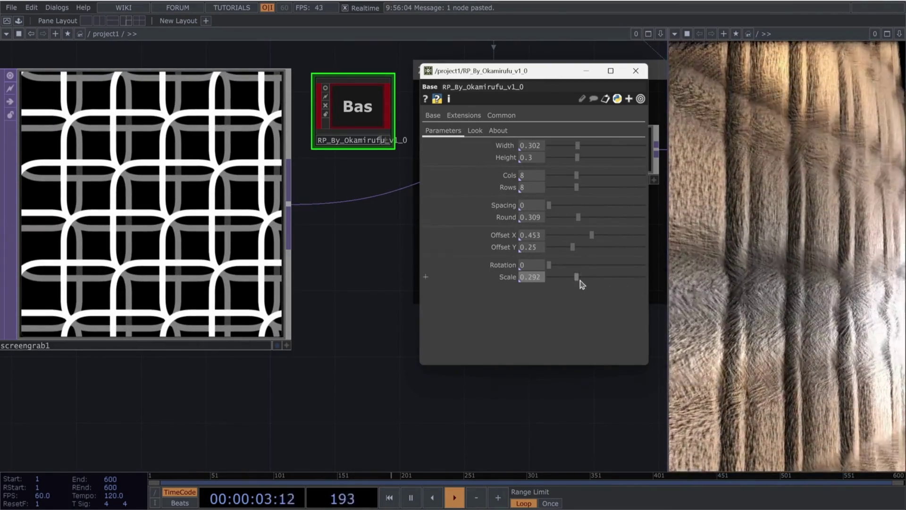
{"action": "left_click_drag", "start_coordinate": [580, 279], "coordinate": [567, 280]}
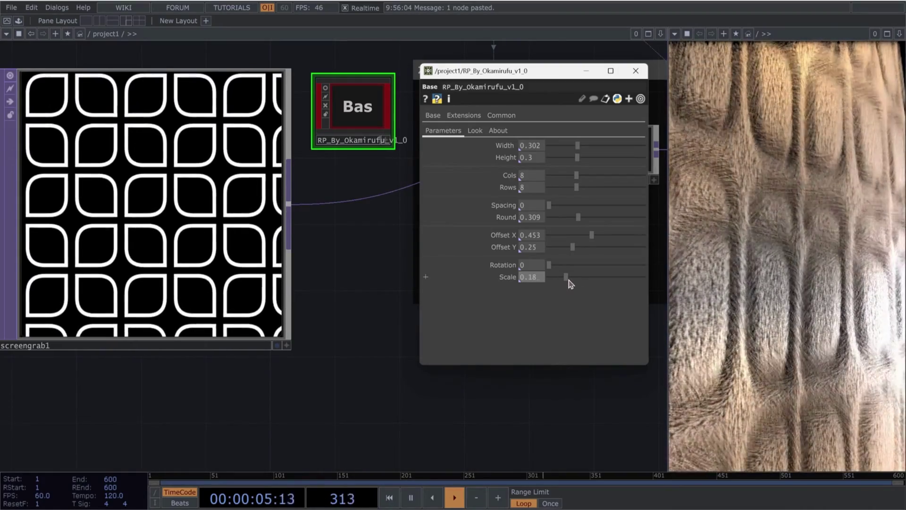
- Set the pattern's Fill Color to black, Border Color to white and Border Weight to 0.511, and raise the border Alpha to full
{"action": "left_click", "coordinate": [475, 130]}
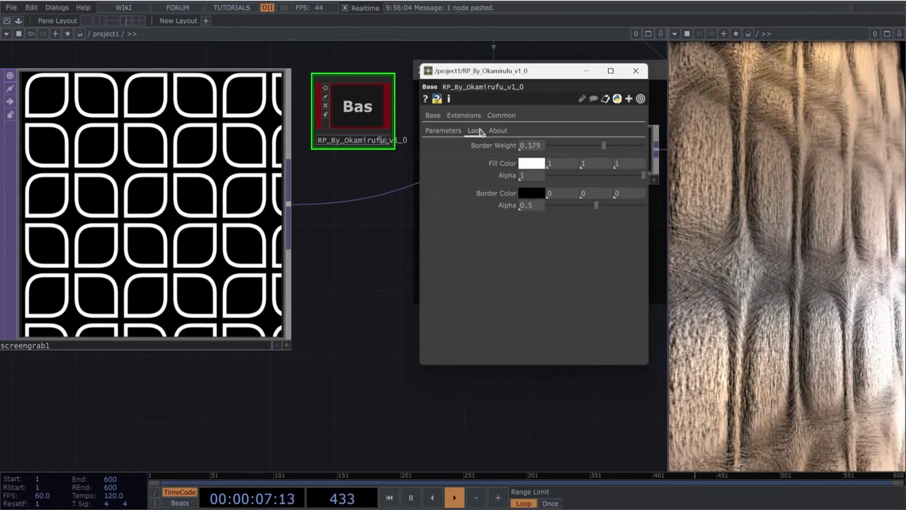
{"action": "left_click", "coordinate": [532, 164]}
{"action": "left_click", "coordinate": [552, 143]}
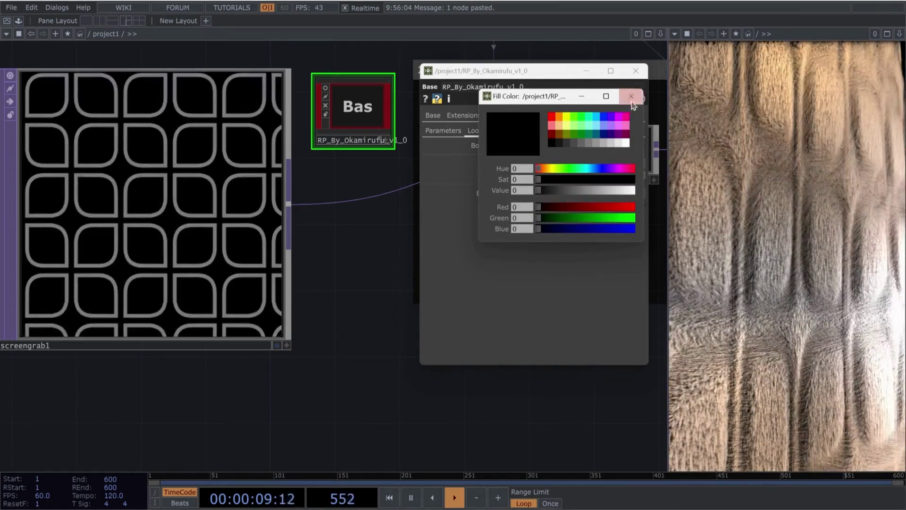
{"action": "left_click", "coordinate": [534, 193]}
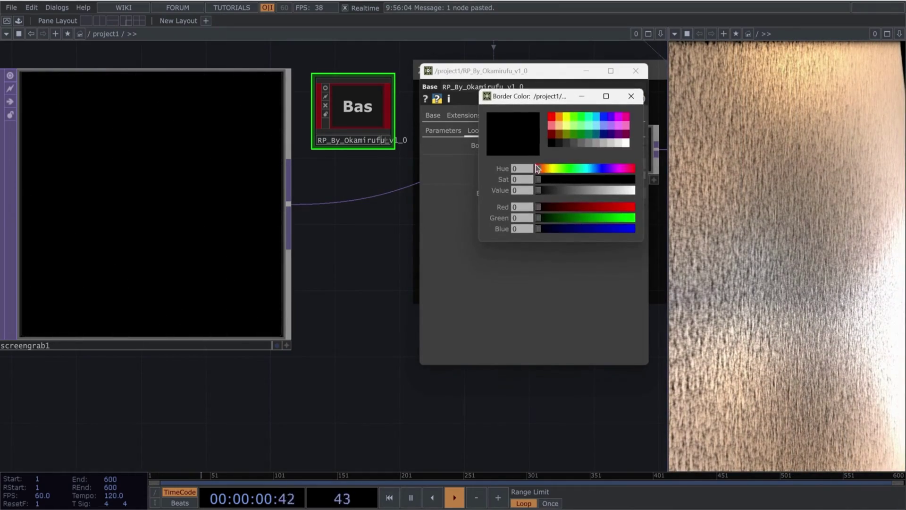
{"action": "left_click", "coordinate": [625, 144]}
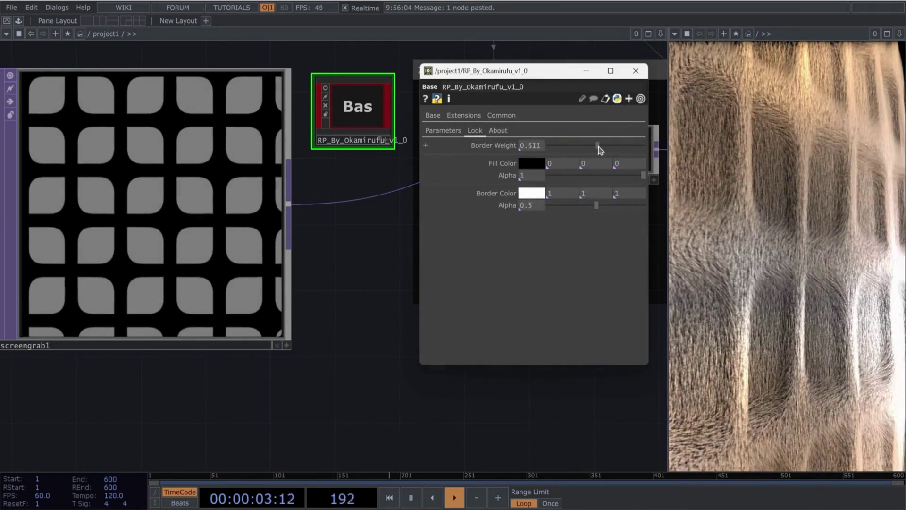
{"action": "left_click_drag", "start_coordinate": [606, 209], "coordinate": [654, 207]}
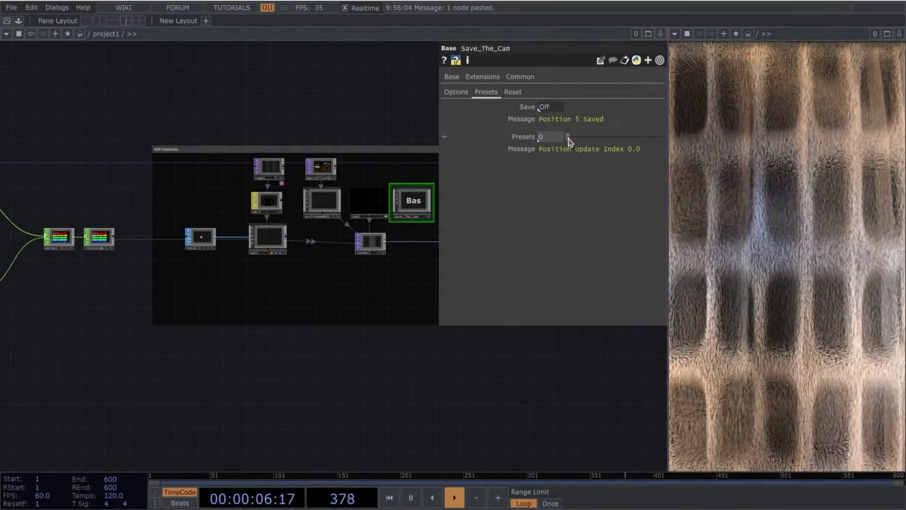
- Set the Save_The_Cam camera preset to 2 and bring the displacement network back into view
{"action": "left_click_drag", "start_coordinate": [584, 140], "coordinate": [589, 140]}
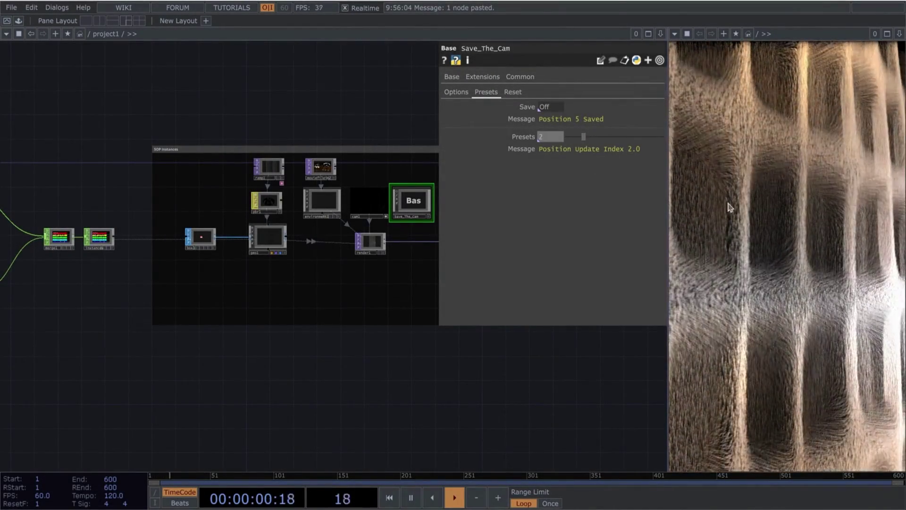
{"action": "scroll", "coordinate": [326, 378], "scroll_direction": "down", "scroll_amount": 3}
{"action": "left_click_drag", "start_coordinate": [347, 376], "coordinate": [624, 360]}
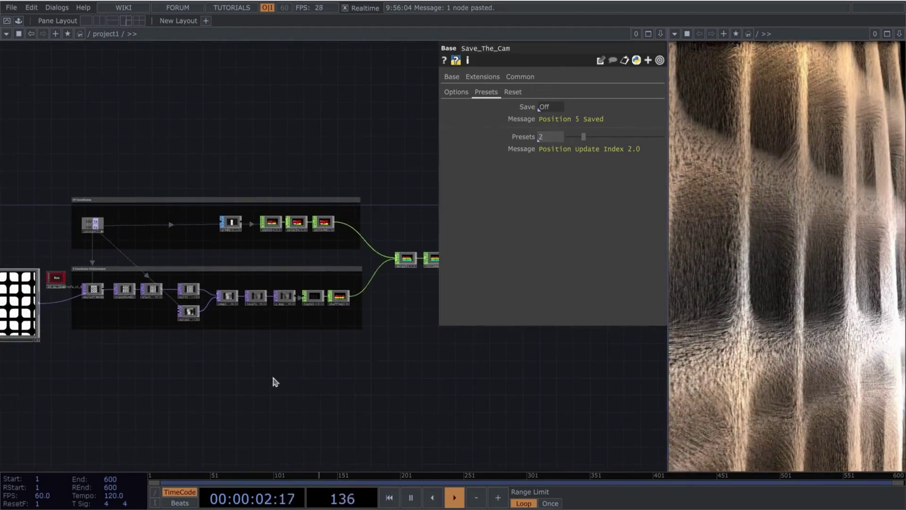
- Examine the comp1 Composite in the displacement network together with its two inputs, null1 and noise1
{"action": "left_click_drag", "start_coordinate": [233, 366], "coordinate": [319, 366]}
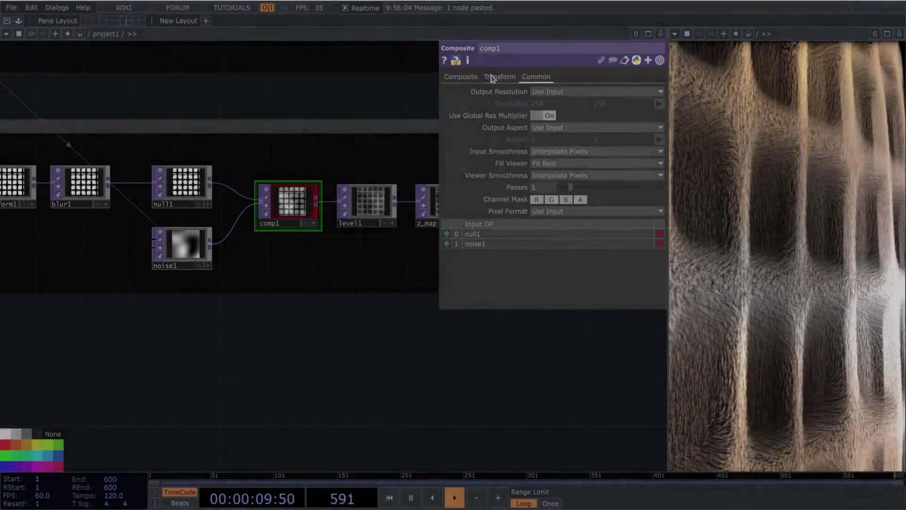
{"action": "left_click", "coordinate": [461, 77]}
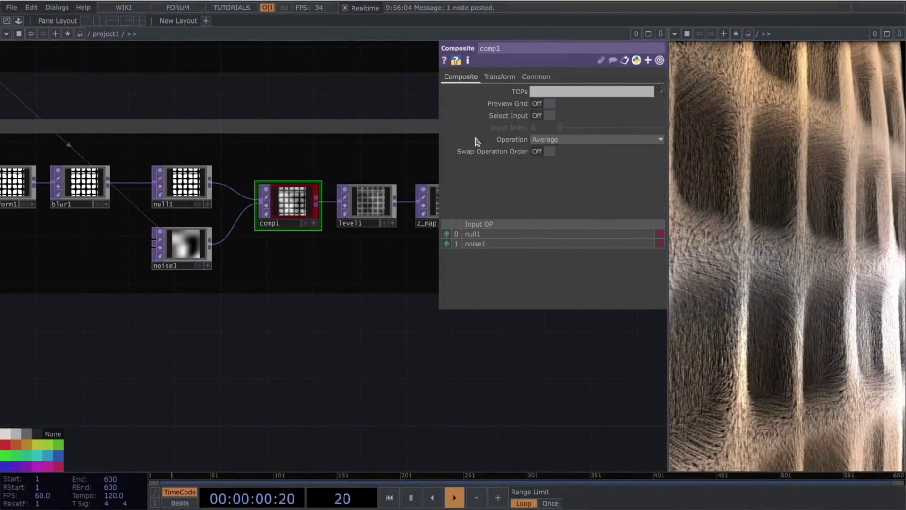
{"action": "left_click_drag", "start_coordinate": [421, 338], "coordinate": [609, 337]}
{"action": "scroll", "coordinate": [174, 197], "scroll_direction": "up", "scroll_amount": 3}
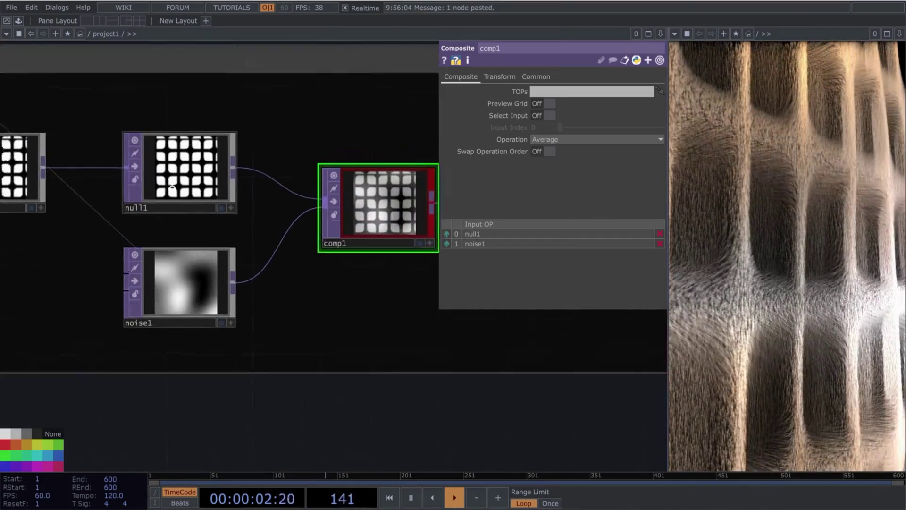
{"action": "left_click", "coordinate": [176, 157]}
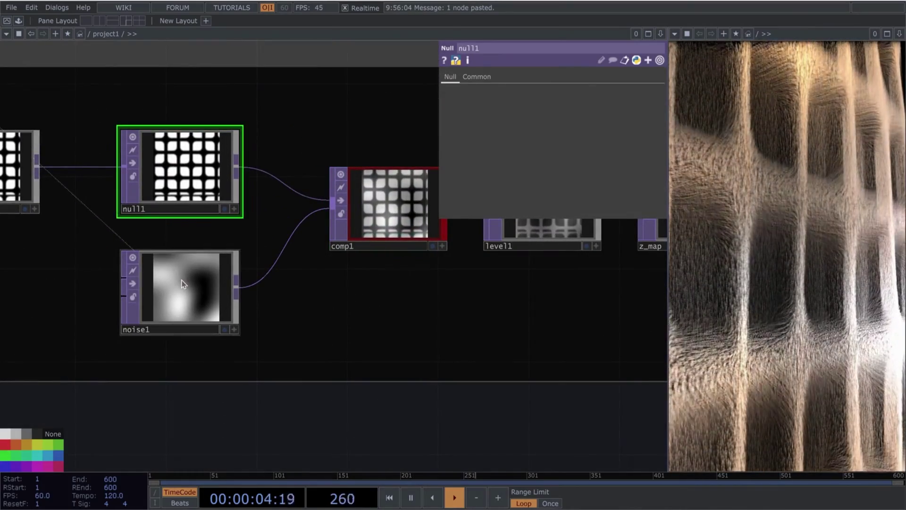
{"action": "left_click", "coordinate": [184, 283]}
{"action": "left_click", "coordinate": [395, 203]}
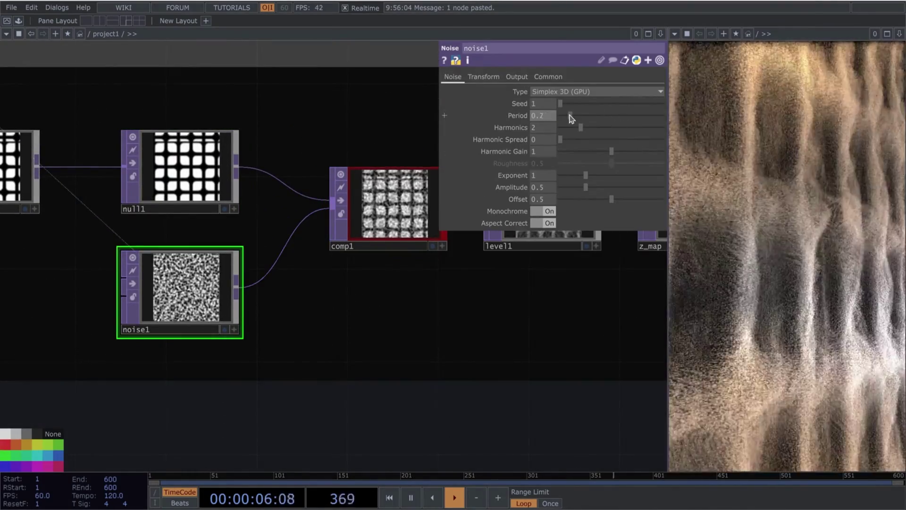
- Try noise1's Period at 0.24, review its Z translation expression, and raise the Period further for a coarser noise
{"action": "left_click_drag", "start_coordinate": [570, 116], "coordinate": [573, 116]}
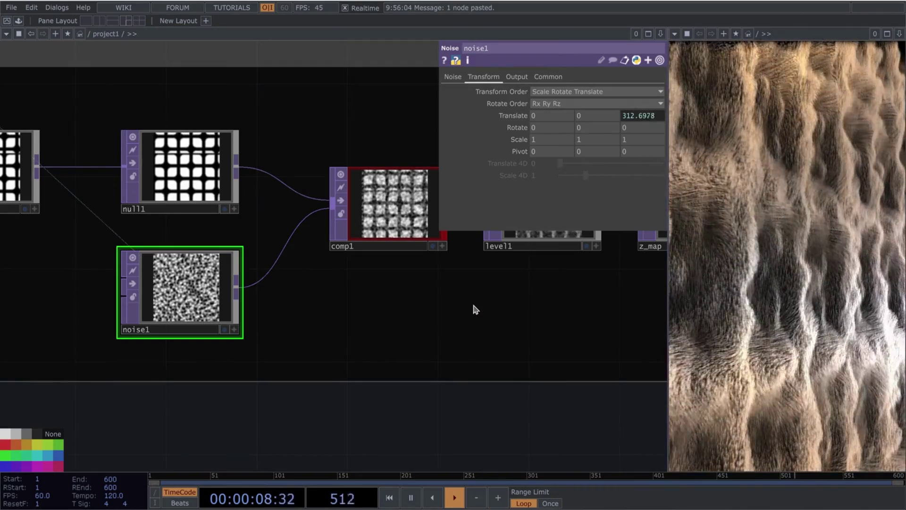
{"action": "scroll", "coordinate": [193, 289], "scroll_direction": "up", "scroll_amount": 2}
{"action": "scroll", "coordinate": [193, 289], "scroll_direction": "up", "scroll_amount": 2}
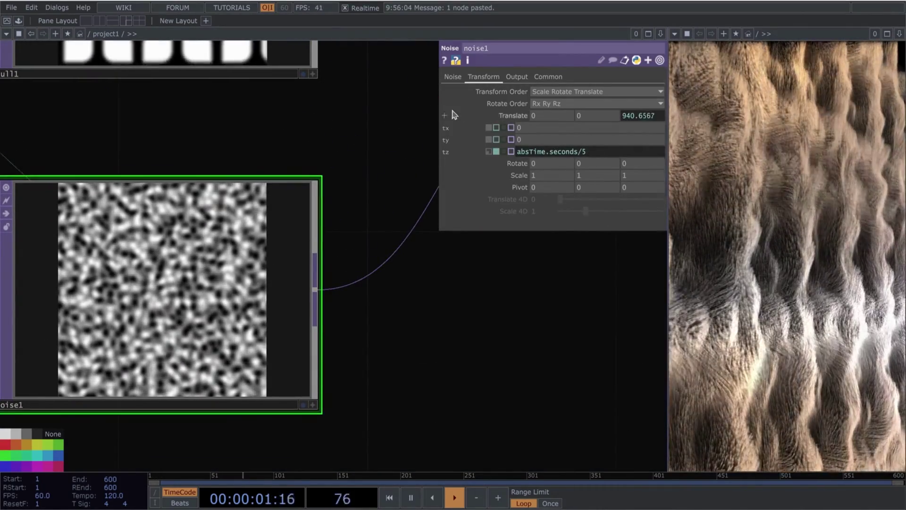
{"action": "left_click", "coordinate": [453, 77]}
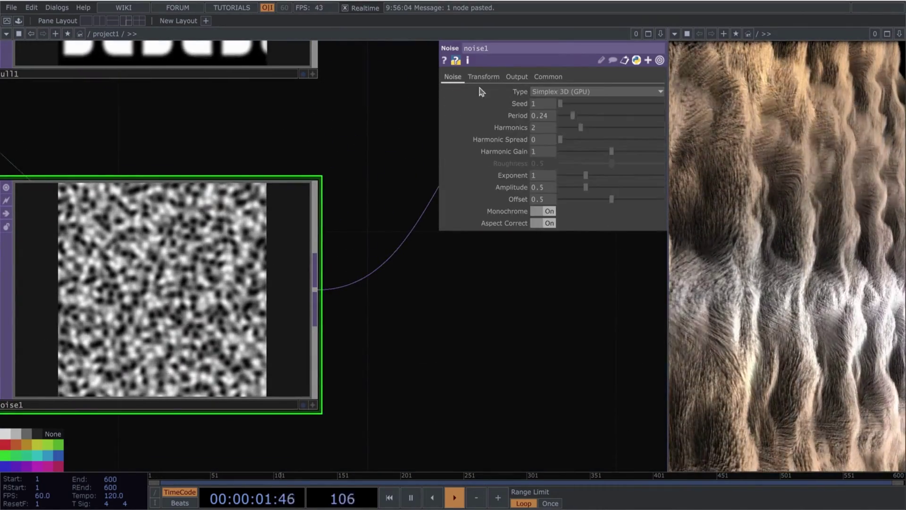
{"action": "left_click_drag", "start_coordinate": [573, 116], "coordinate": [590, 116]}
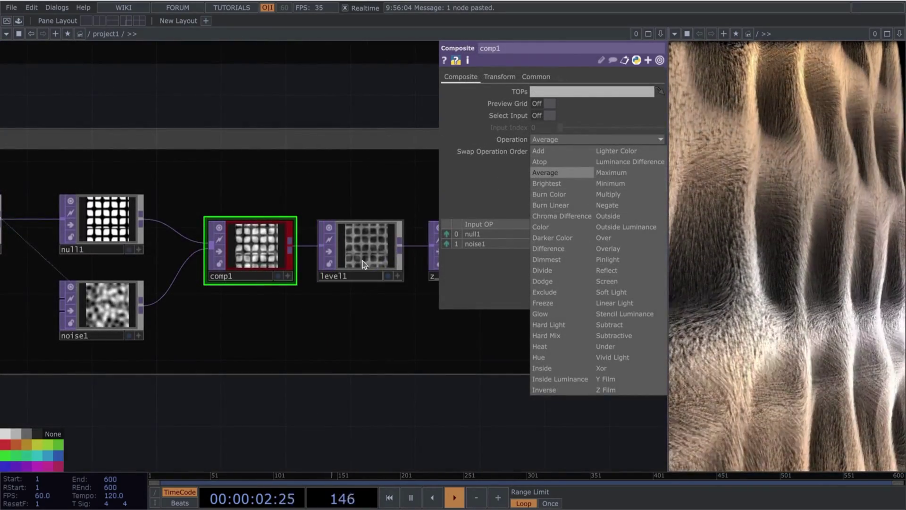
- Try Pinlight, Luminance Difference and Brightest as comp1's Operation and settle on Dimmest
{"action": "scroll", "coordinate": [345, 221], "scroll_direction": "up", "scroll_amount": 5}
{"action": "scroll", "coordinate": [384, 233], "scroll_direction": "down", "scroll_amount": 5}
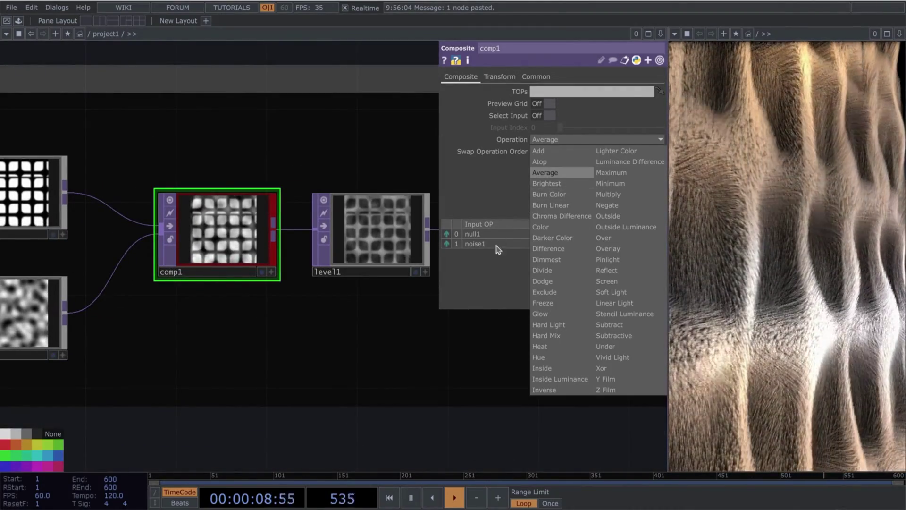
{"action": "left_click", "coordinate": [605, 260]}
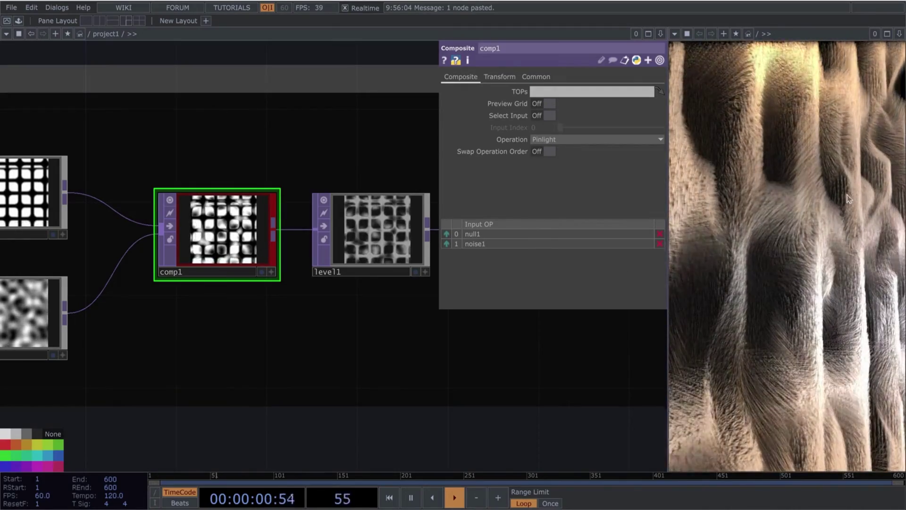
{"action": "left_click", "coordinate": [593, 139]}
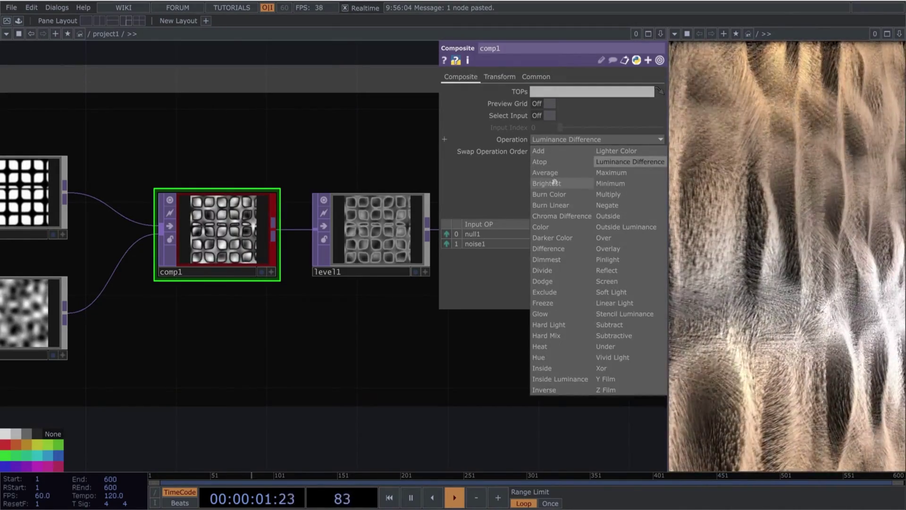
{"action": "left_click", "coordinate": [489, 178]}
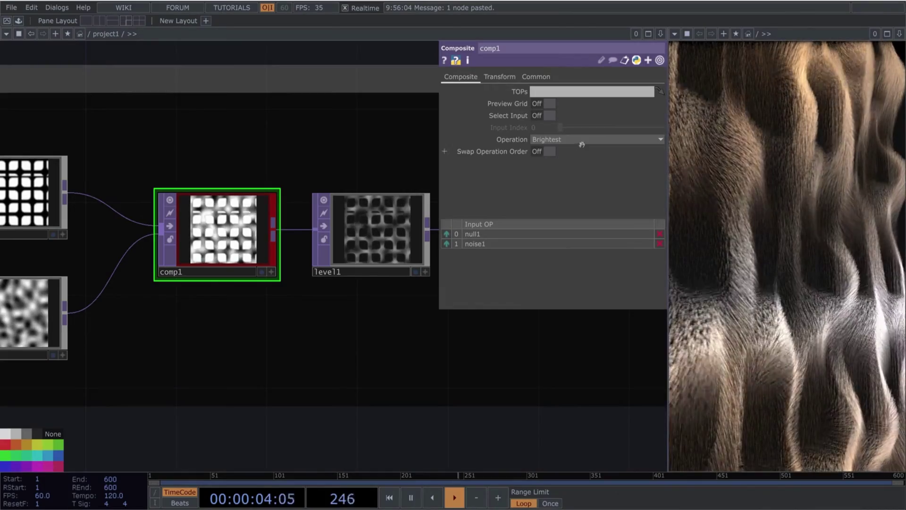
{"action": "left_click", "coordinate": [582, 140]}
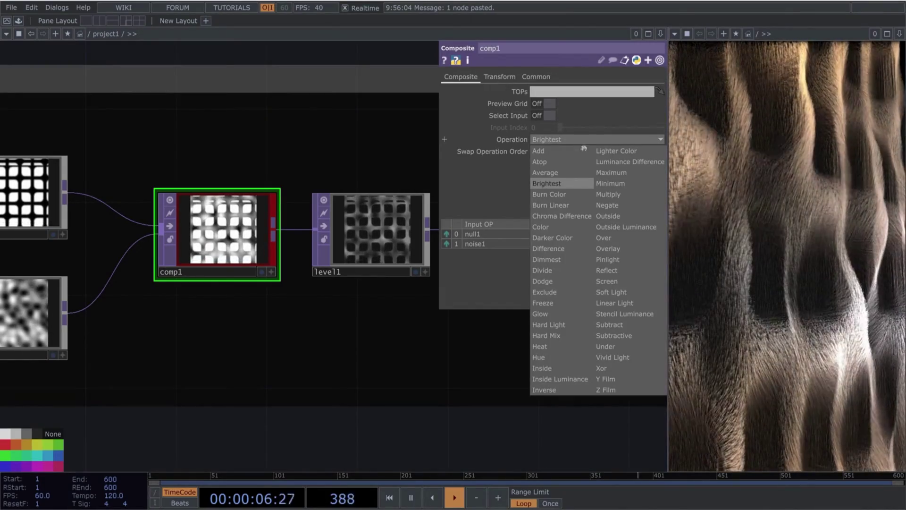
{"action": "left_click", "coordinate": [561, 260]}
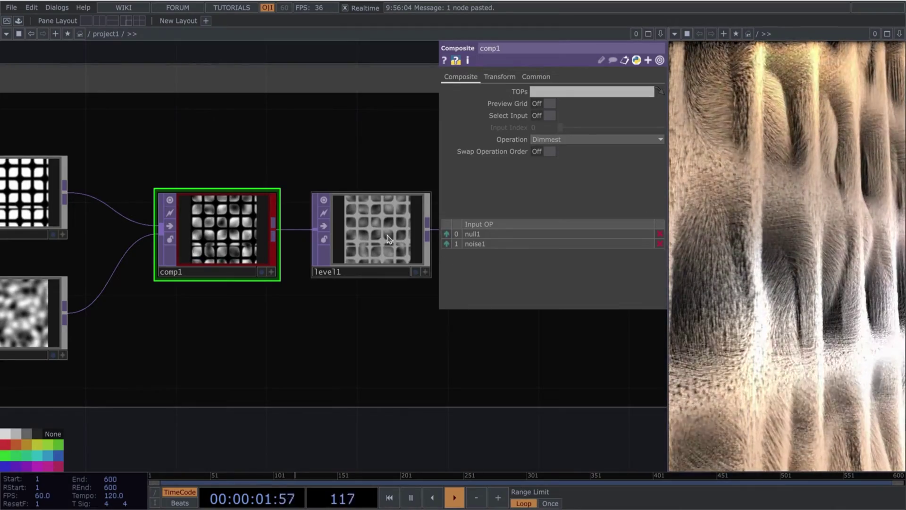
- Set the Invert value of level1 to 0.065
{"action": "left_click", "coordinate": [376, 208]}
{"action": "left_click", "coordinate": [471, 77]}
{"action": "left_click", "coordinate": [450, 76]}
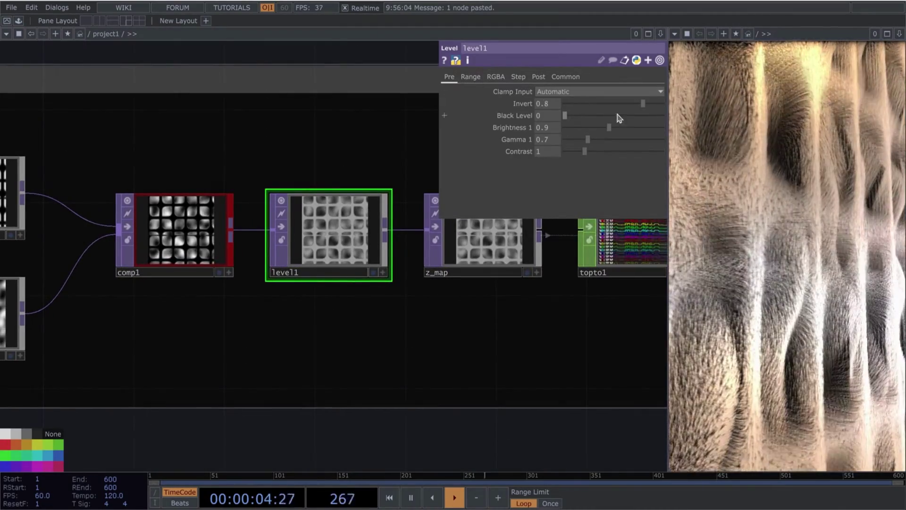
{"action": "left_click_drag", "start_coordinate": [662, 103], "coordinate": [576, 104]}
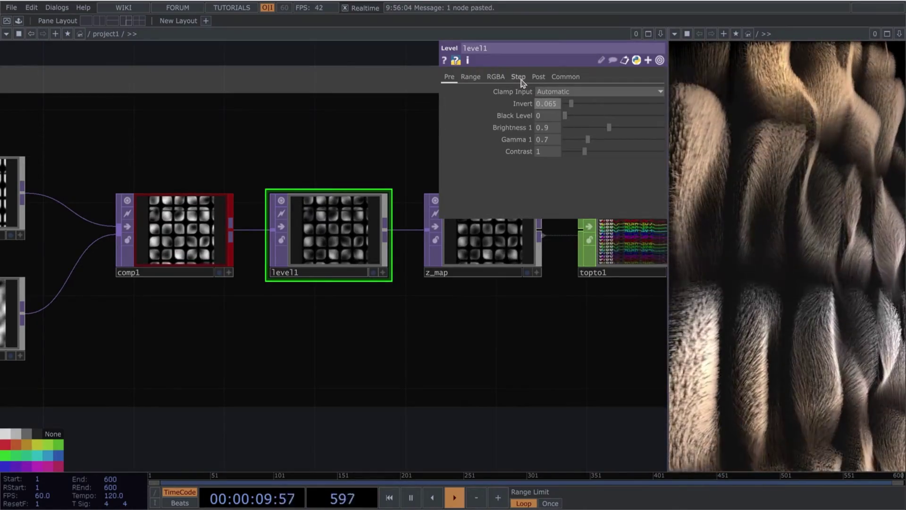
- Try stepping on level1 with Step Size 0.158 and Threshold -0.1, adjust them to 0.084 and 0.01, and turn stepping off again
{"action": "left_click", "coordinate": [518, 77]}
{"action": "left_click", "coordinate": [556, 93]}
{"action": "left_click_drag", "start_coordinate": [565, 103], "coordinate": [577, 102]}
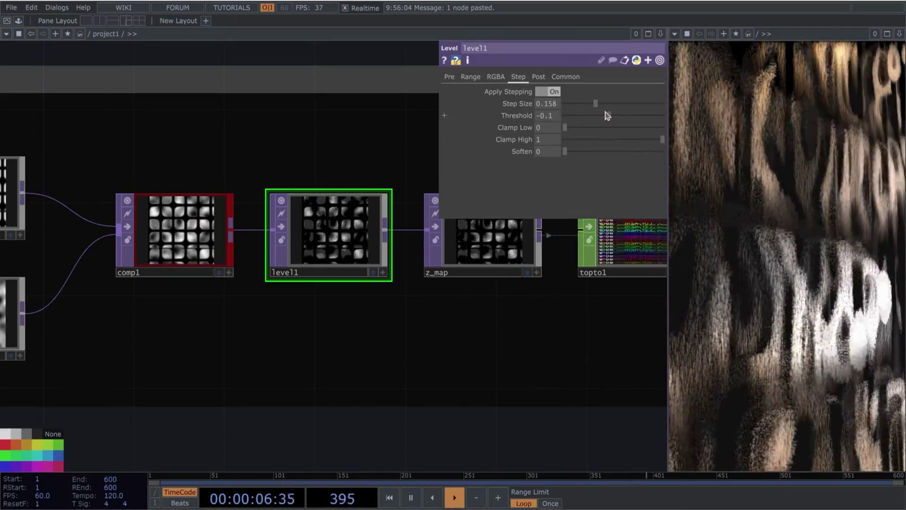
{"action": "left_click_drag", "start_coordinate": [613, 116], "coordinate": [584, 105]}
{"action": "left_click", "coordinate": [549, 92]}
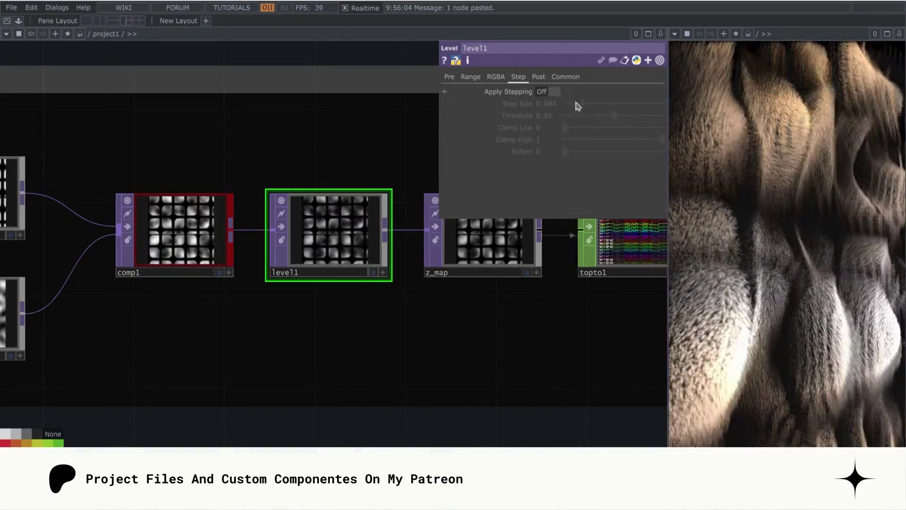
- Open the Operation choices of the comp1 Composite
{"action": "left_click", "coordinate": [175, 231]}
{"action": "left_click", "coordinate": [597, 139]}
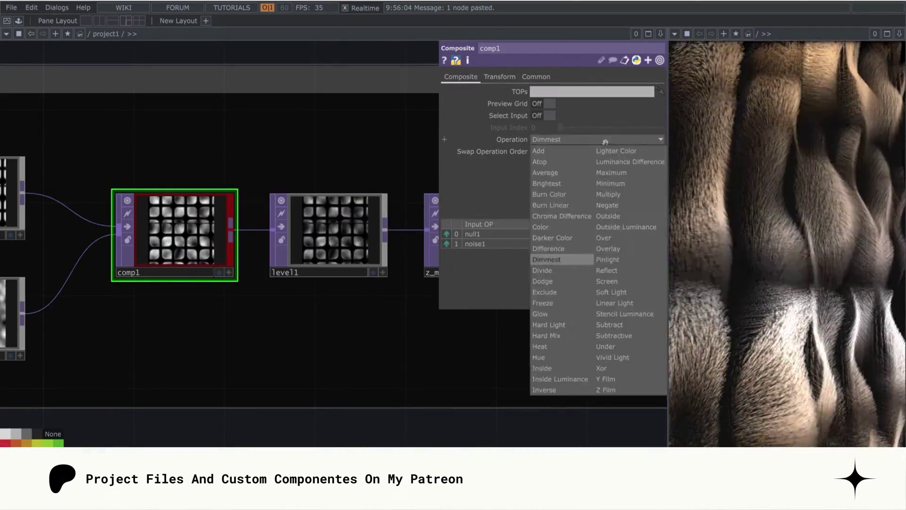